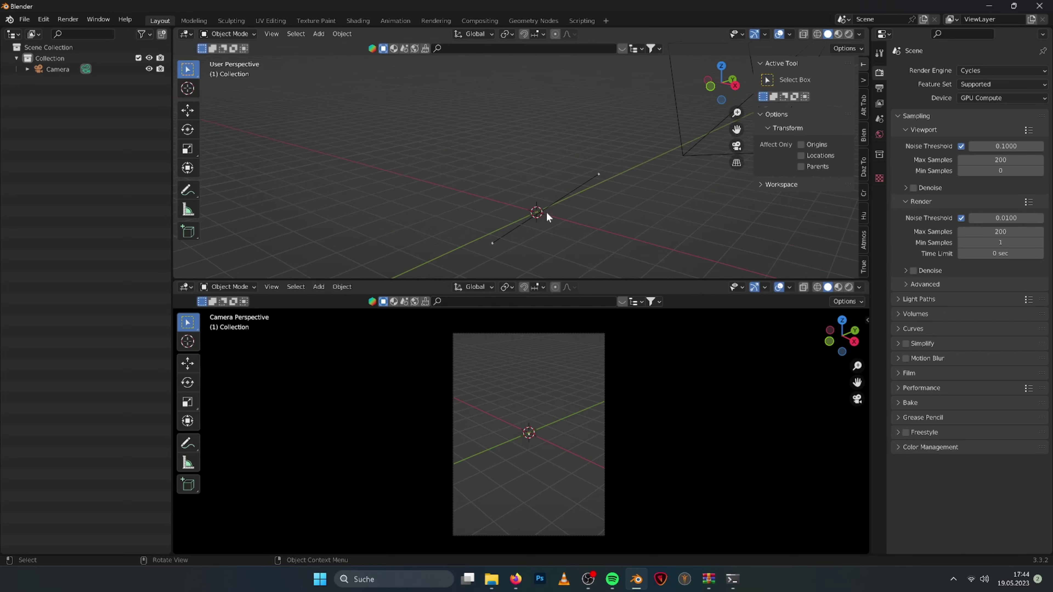
Set the ground plane's dimensions to 100 m.
left_click_drag(543, 280, 523, 485)
left_click(863, 68)
type("100")
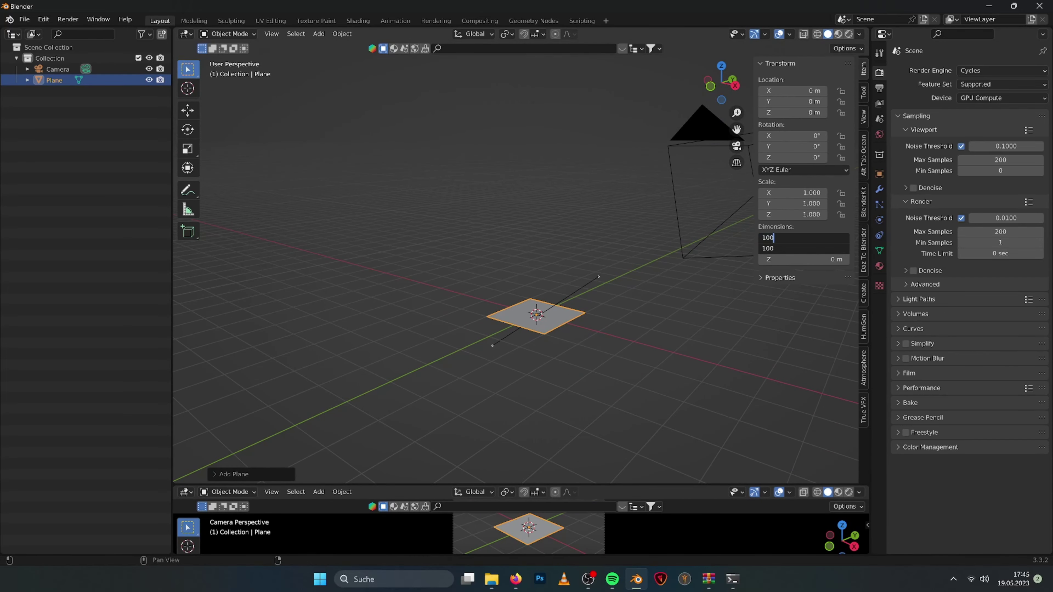
key("Return")
left_click(58, 69)
Extend the camera's clip end to 5000 m and begin adding a Landscape mesh.
left_click(879, 220)
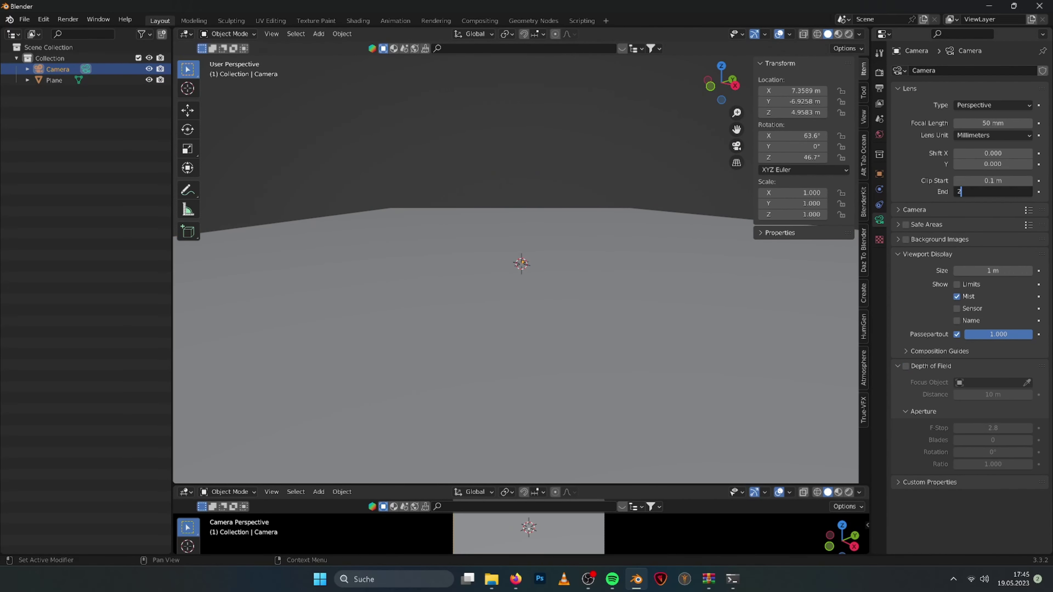
left_click(613, 331)
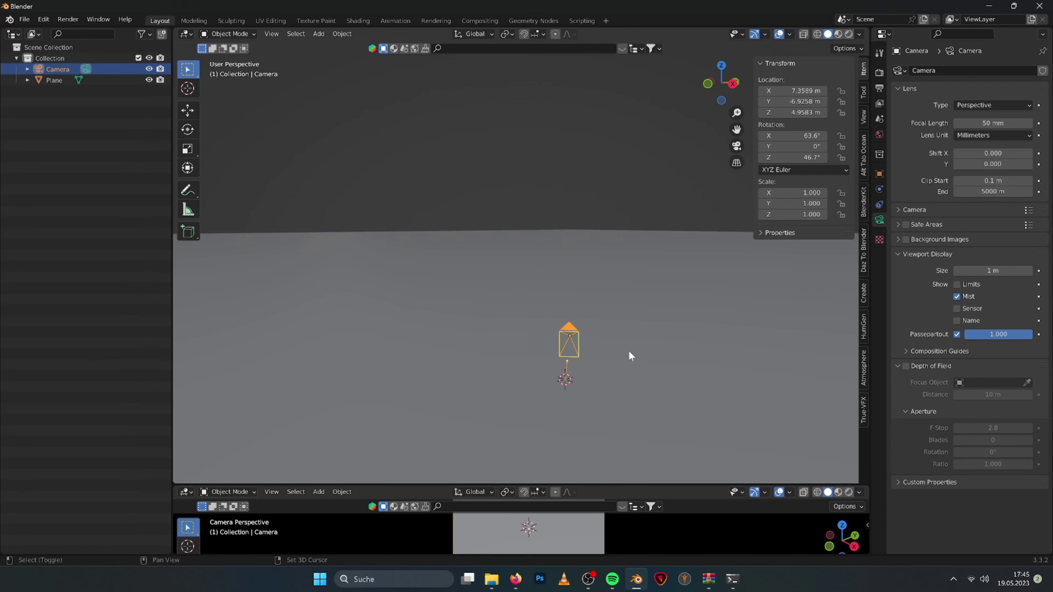
key("shift+a")
Add a Landscape mesh and set its noise type to Marble.
left_click(661, 448)
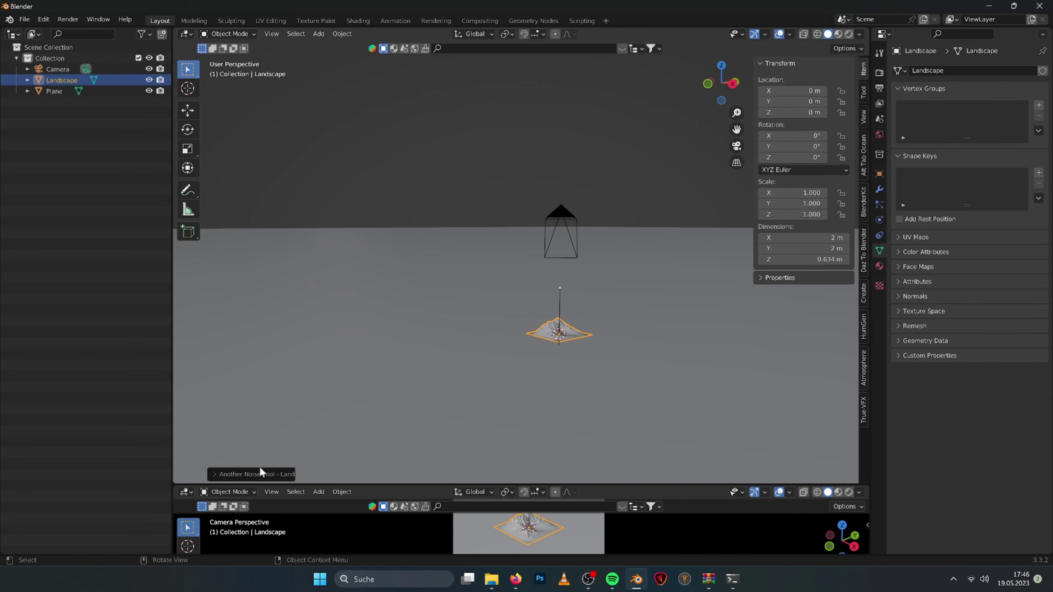
left_click(263, 473)
left_click(303, 266)
left_click(274, 367)
Set the Landscape mesh size to 2.90 × 3.80 with noise size 0.82.
middle_click_drag(661, 365, 596, 361)
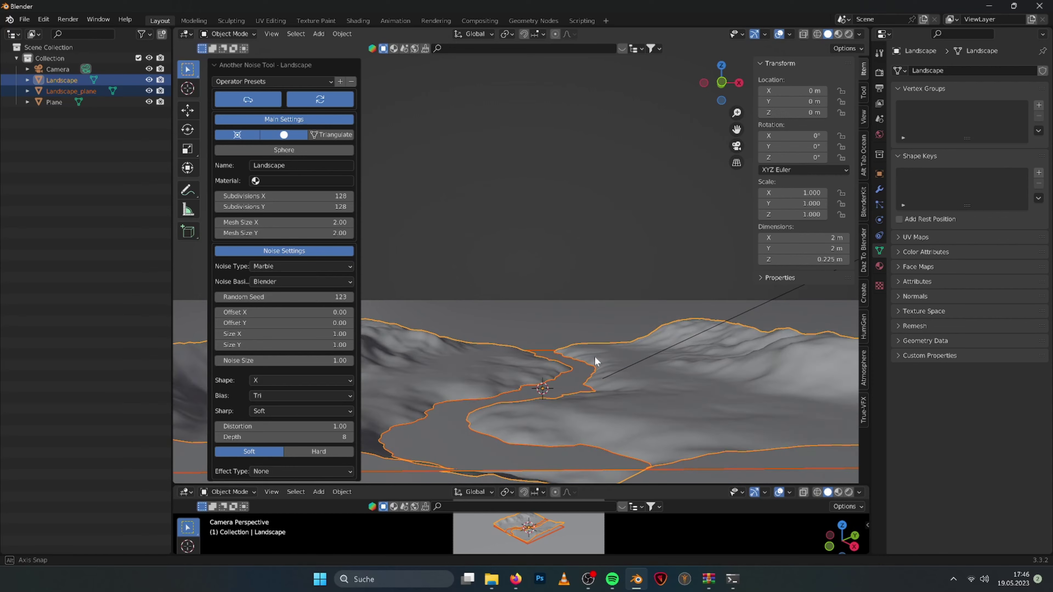
scroll(479, 308, "down", 6)
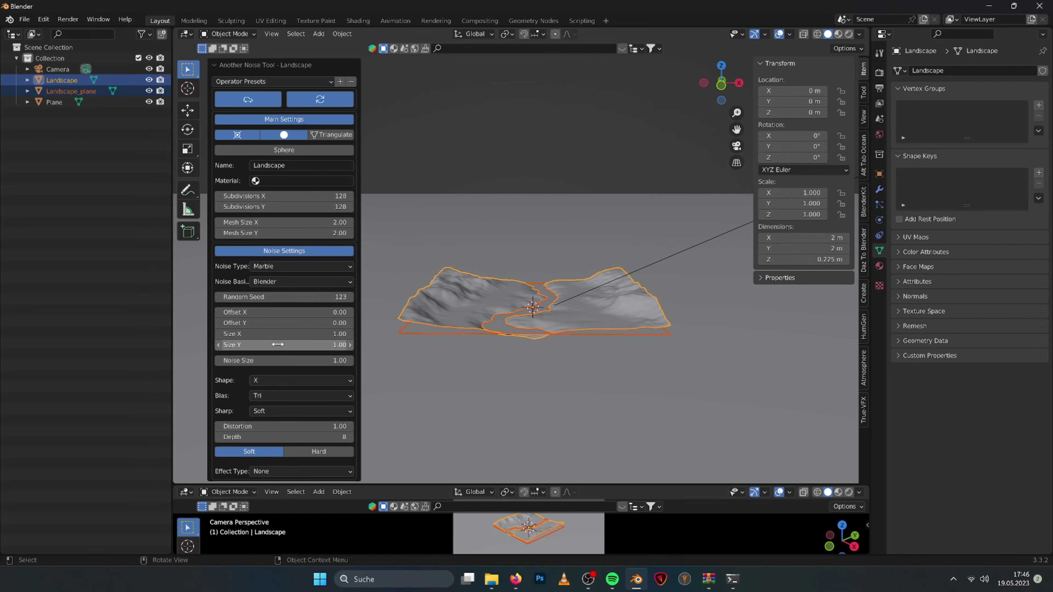
mouse_move(284, 233)
left_mouse_down()
mouse_move(315, 232)
mouse_move(269, 223)
left_mouse_up()
scroll(284, 290, "down", 1)
mouse_move(284, 349)
left_mouse_down()
mouse_move(265, 349)
mouse_move(273, 360)
left_mouse_up()
scroll(284, 331, "down", 4)
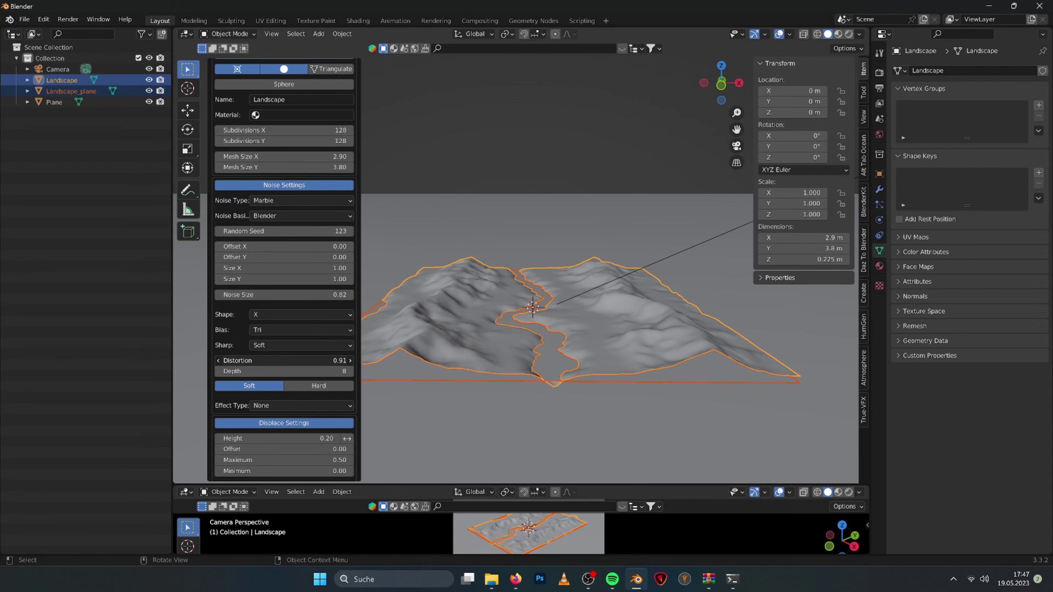
scroll(550, 404, "up", 3)
scroll(549, 385, "up", 2)
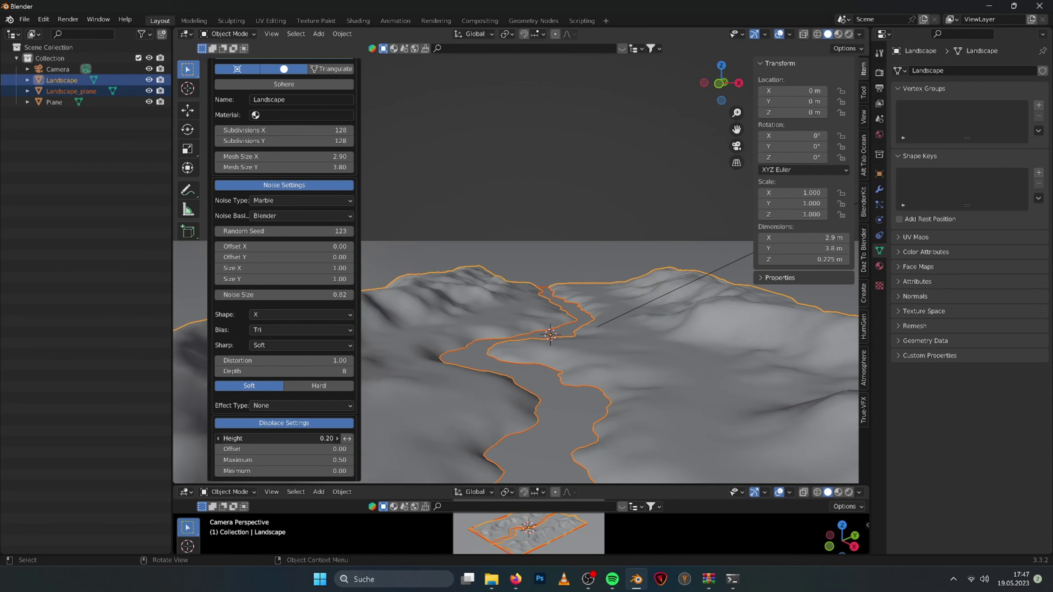
scroll(548, 367, "up", 2)
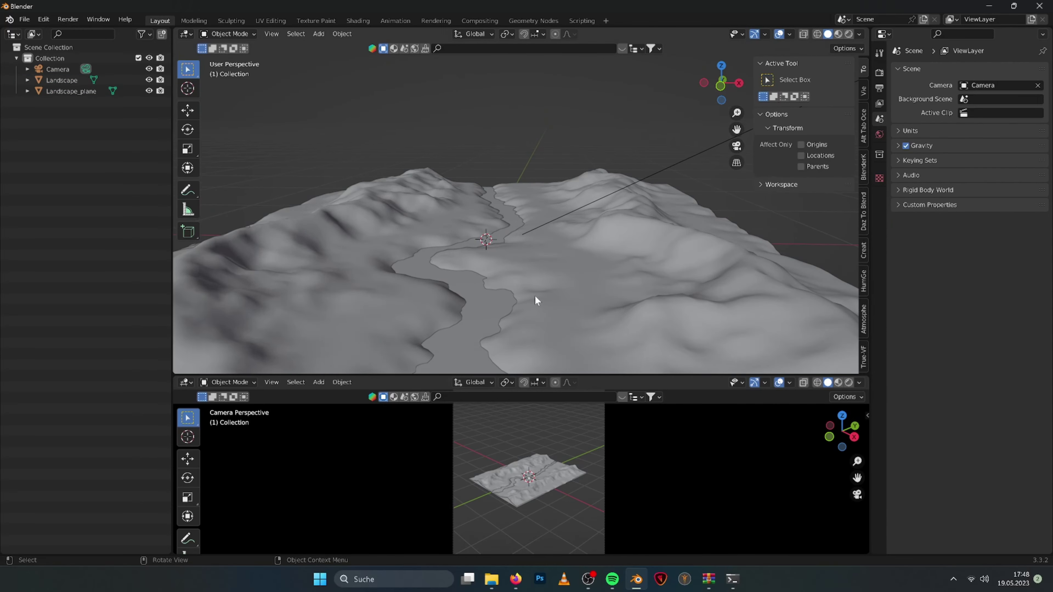
Align the camera to the current view of the terrain.
middle_click_drag(535, 300, 604, 297)
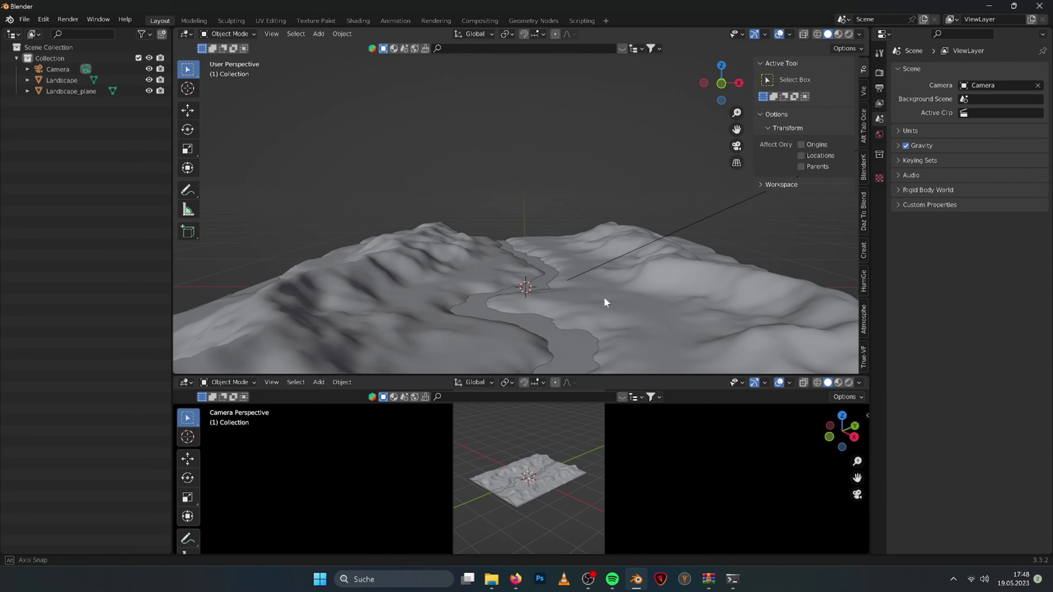
key("a")
key("g")
key("x")
left_click(588, 278)
left_click(271, 33)
left_click(502, 207)
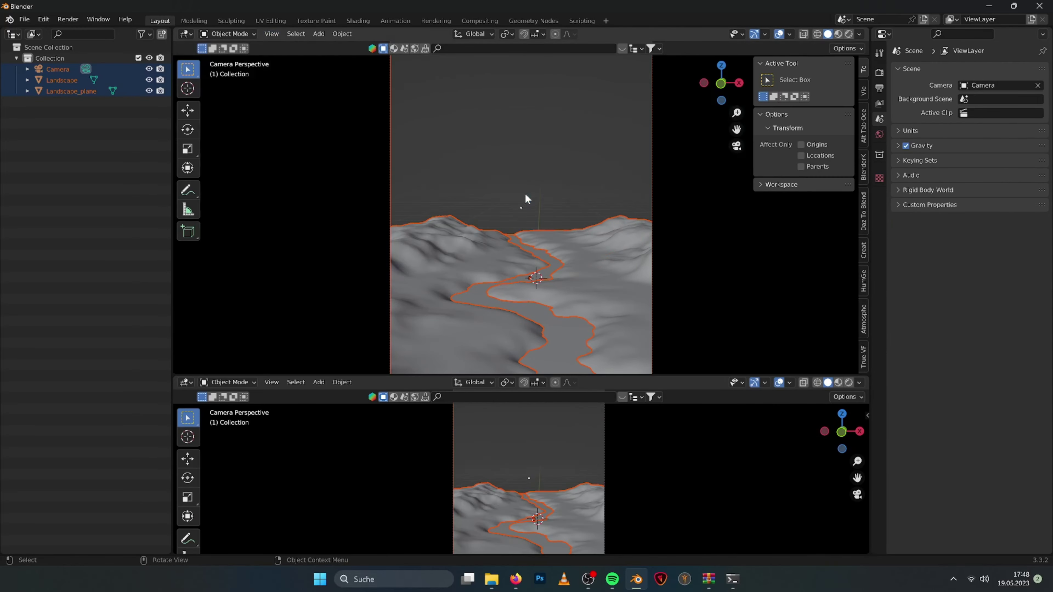
Zoom in on the river valley, then rotate and raise the camera.
left_click_drag(631, 126, 483, 217)
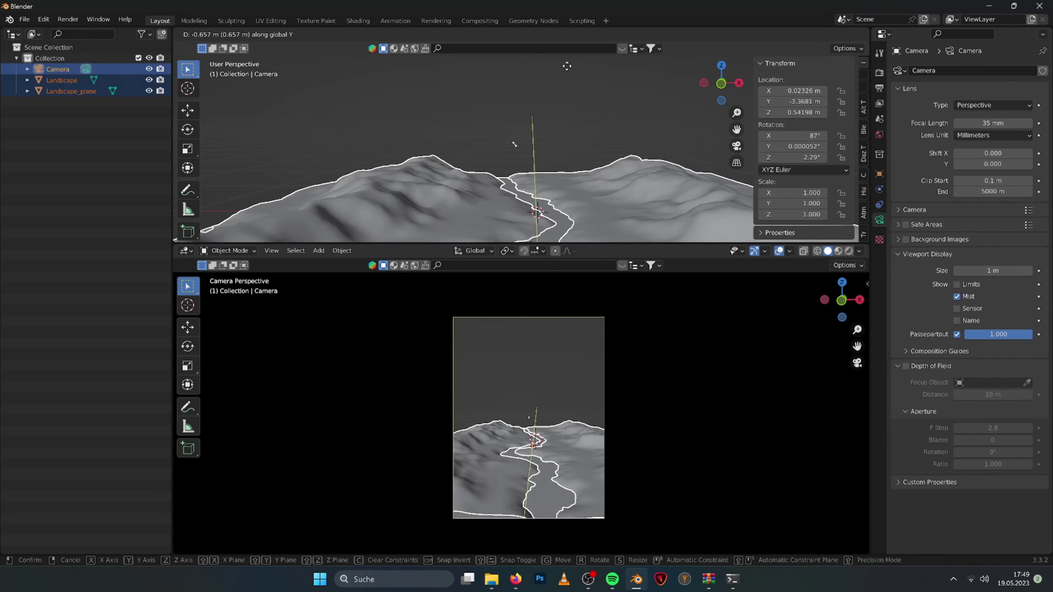
middle_click_drag(556, 165, 464, 190)
key("KP_3")
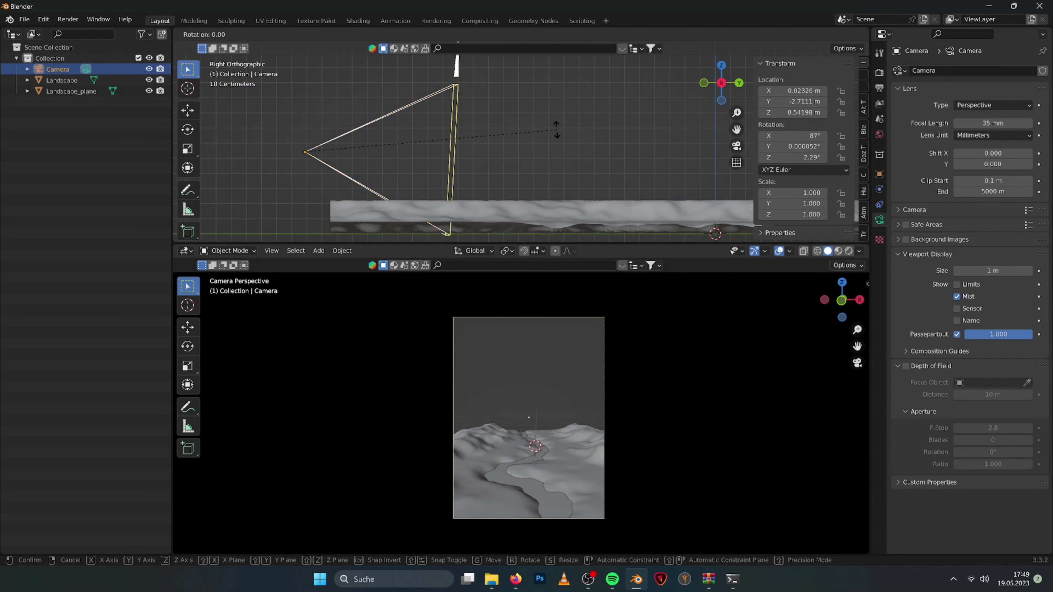
key("r")
left_click(571, 134)
key("g")
key("z")
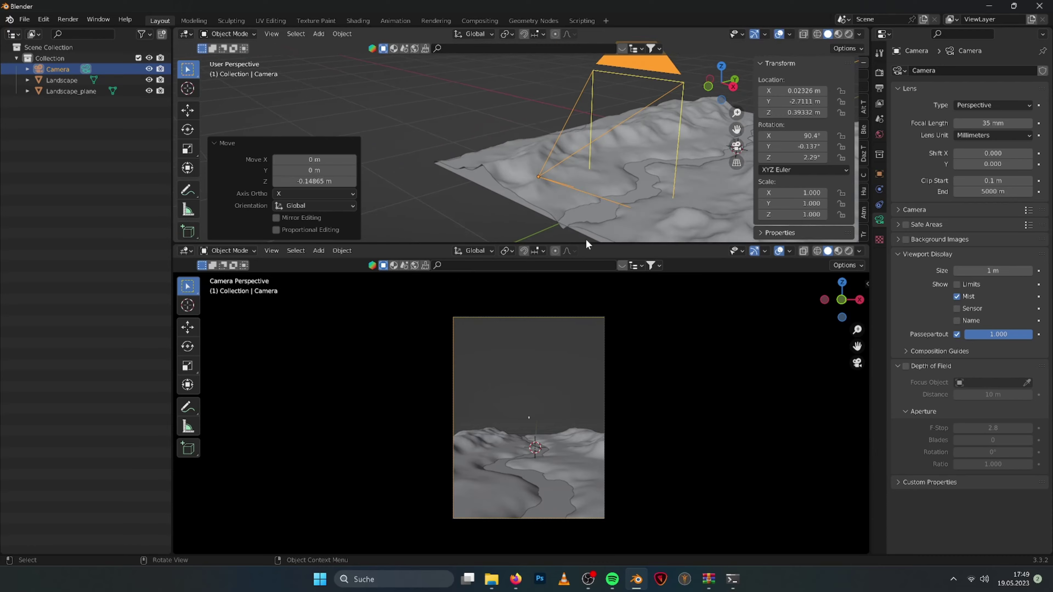
middle_click_drag(585, 239, 579, 193)
Put the Landscape in Sculpt Mode, then undo back to adjusting the camera.
left_click(580, 194)
left_click(228, 34)
left_click(232, 75)
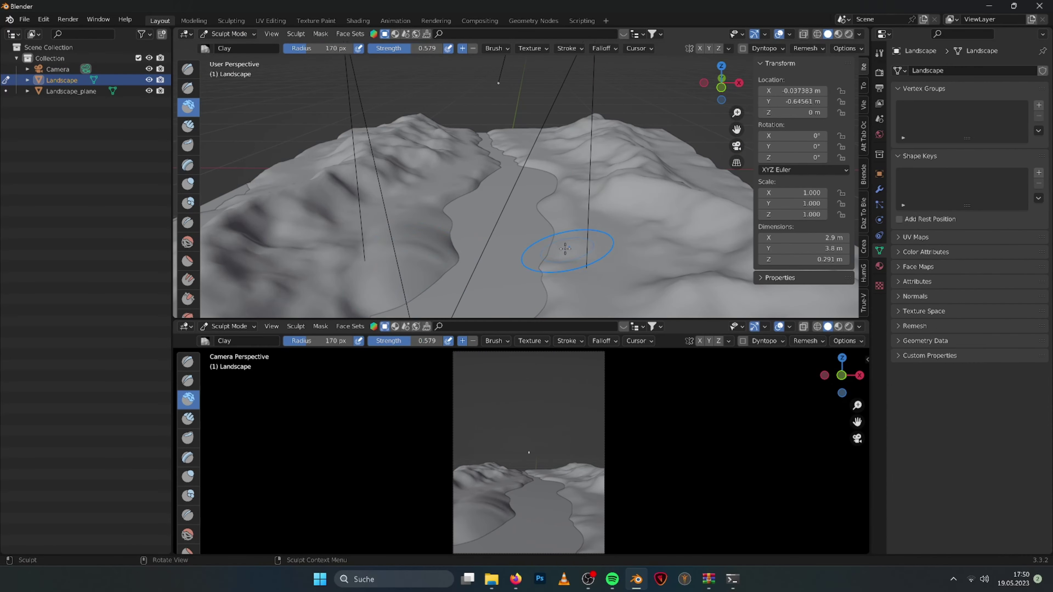
key("ctrl+z")
key("ctrl+z")
key("KP_3")
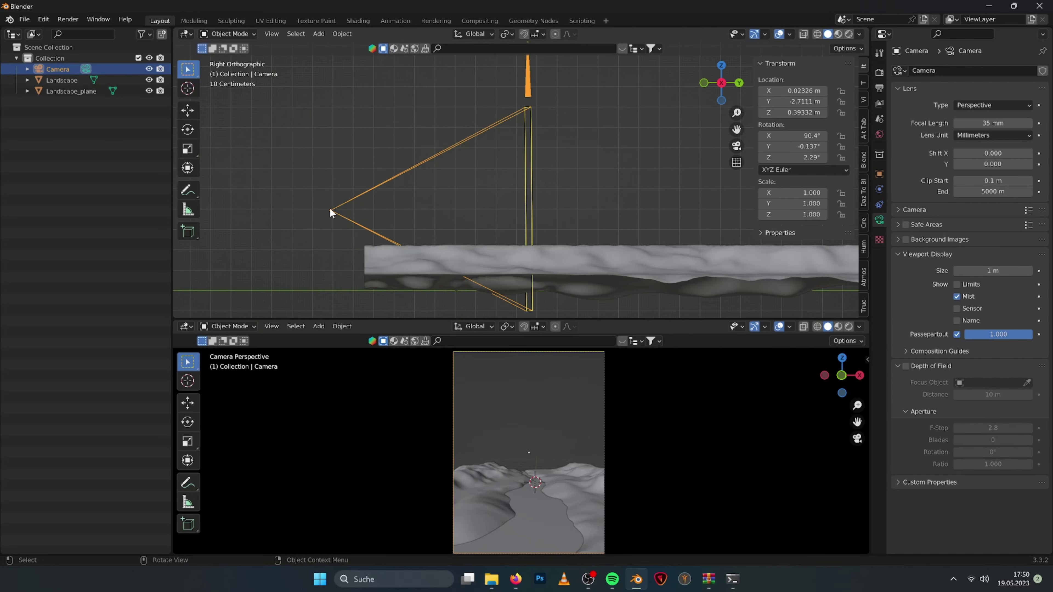
Enable thirds composition guides, lower and tilt the camera, and sculpt the Landscape.
left_click(938, 351)
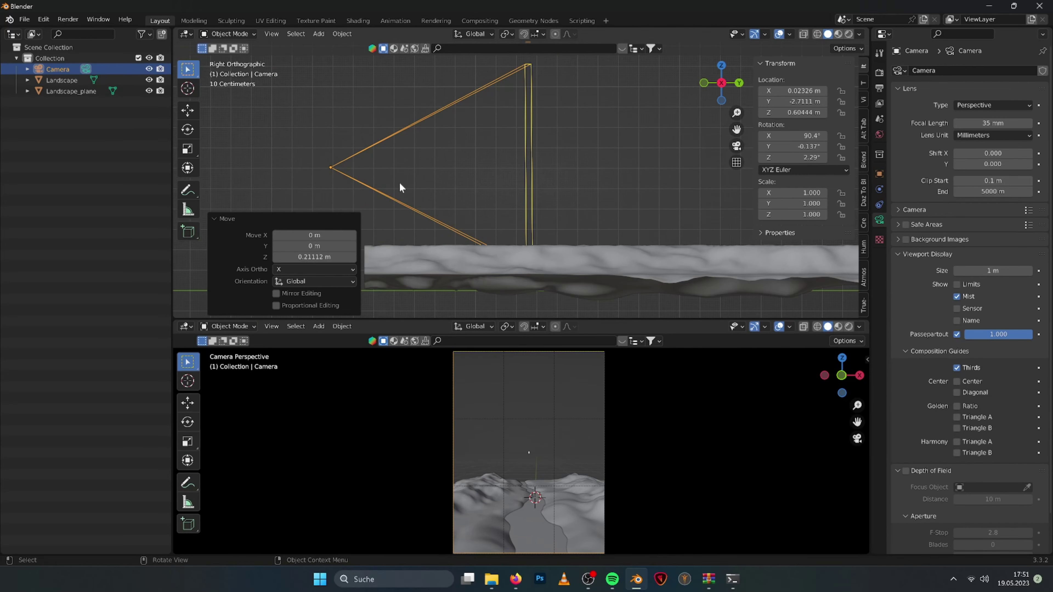
key("g")
key("z")
left_click(556, 211)
key("r")
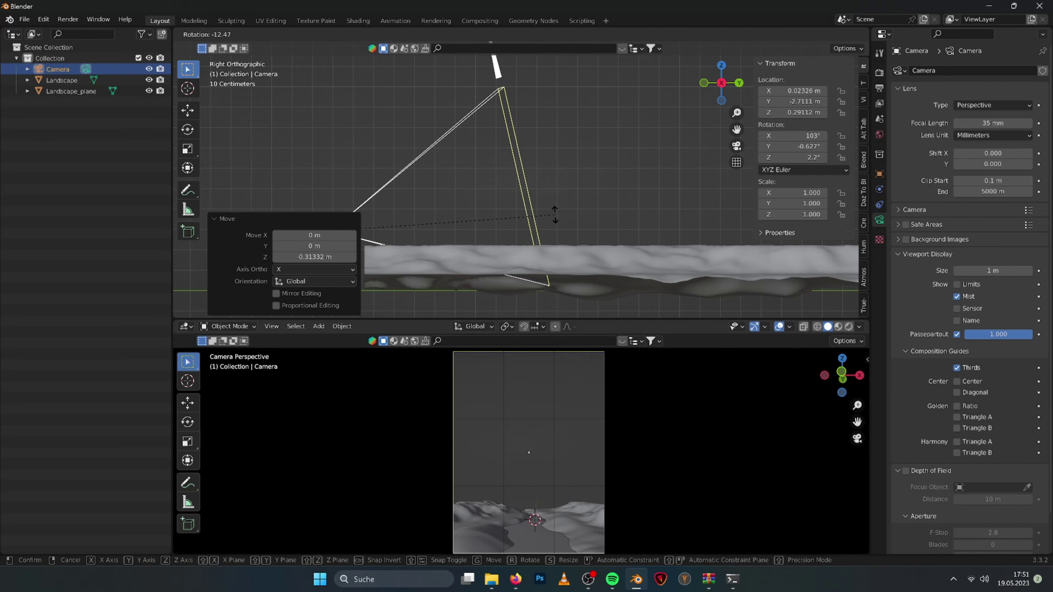
key("ctrl+z")
left_click(229, 34)
left_click(232, 64)
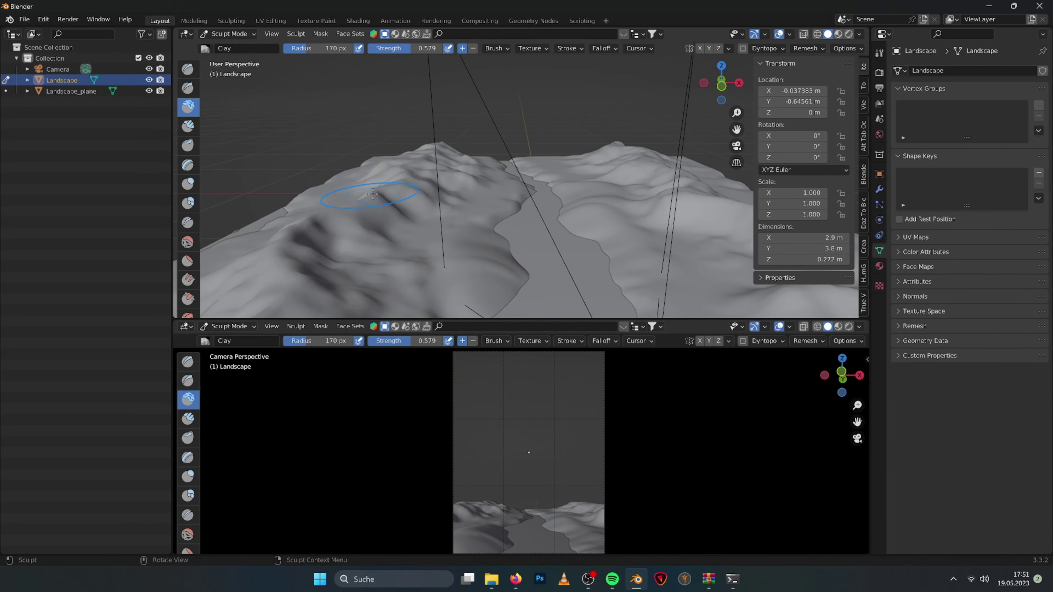
Raise the left hillside with Clay Strips strokes at 58 px, strength 0.463.
left_click_drag(372, 193, 311, 218)
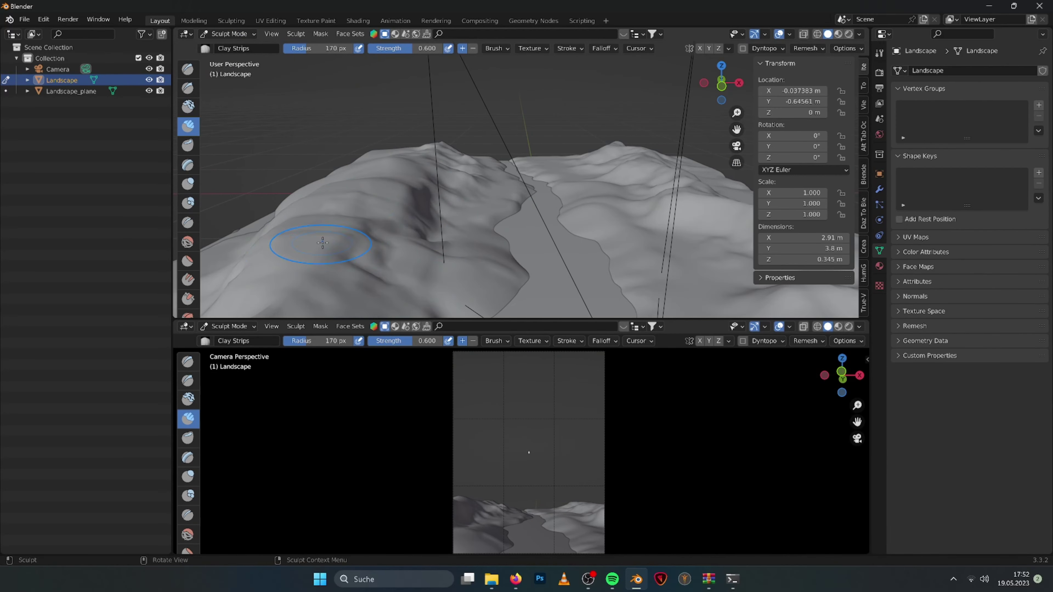
middle_click_drag(322, 243, 606, 207)
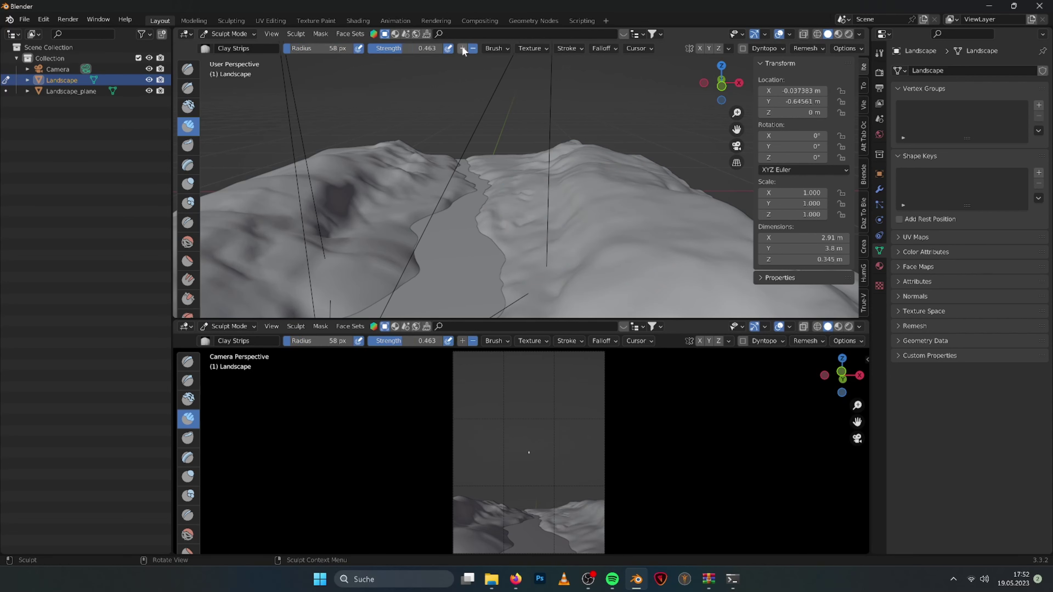
middle_click_drag(563, 211, 622, 215)
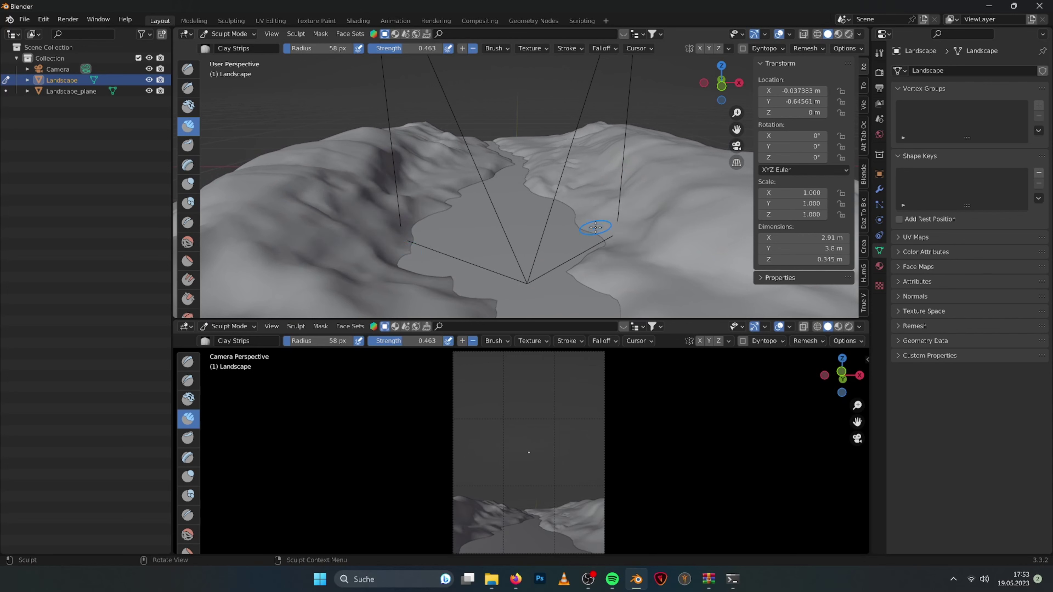
middle_click_drag(532, 227, 523, 249)
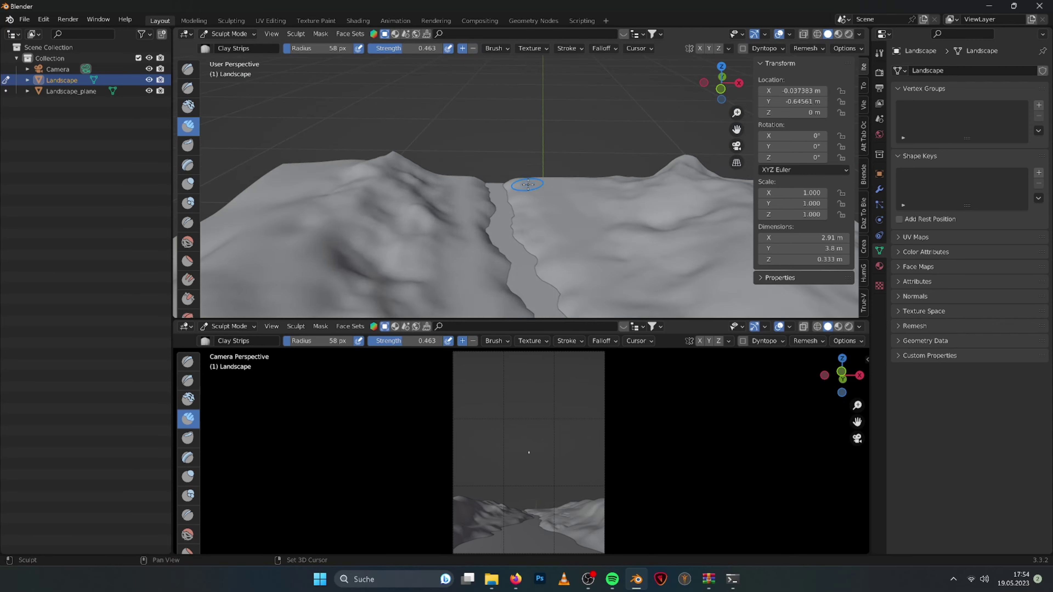
Subdivide the Landscape_plane mesh in Edit Mode with 50 cuts.
key("f")
left_click(534, 254)
left_click(71, 91)
left_click(227, 33)
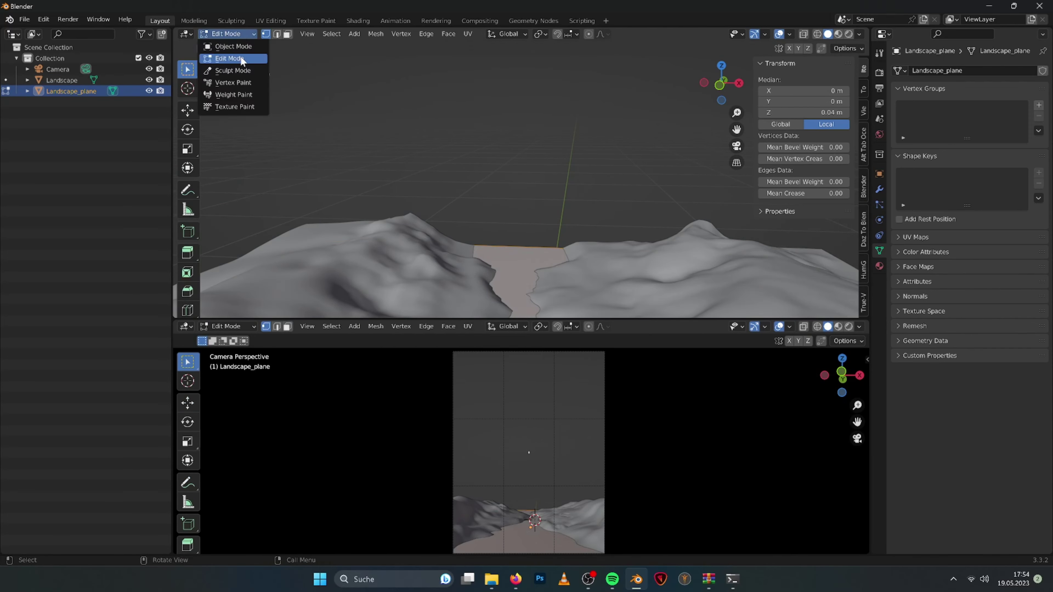
left_click(227, 58)
type("50")
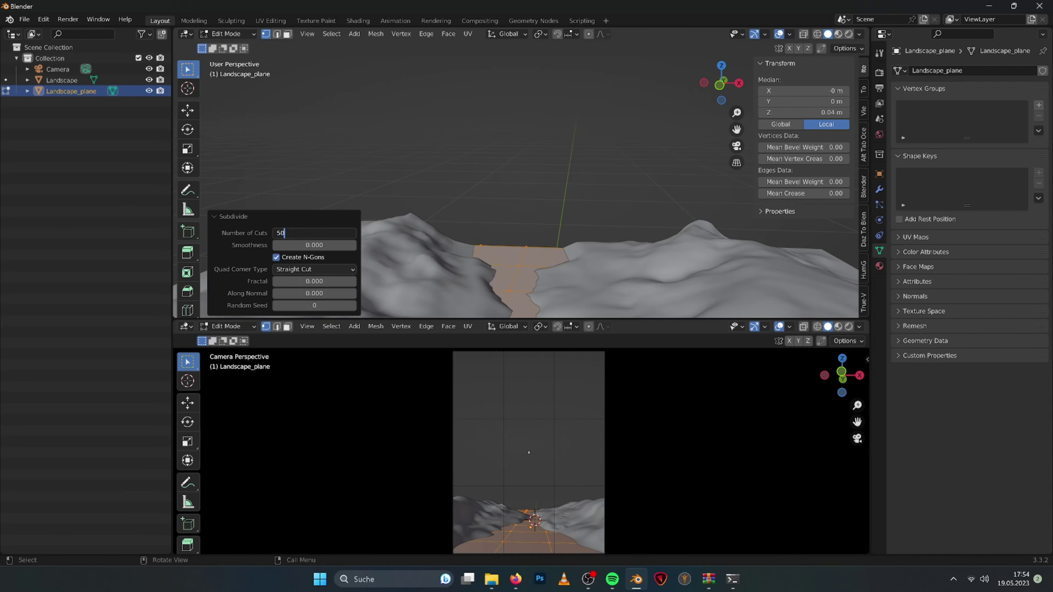
key("Return")
Resume sculpting on the Landscape, then return to Object Mode.
key("ctrl+Tab")
key("alt+q")
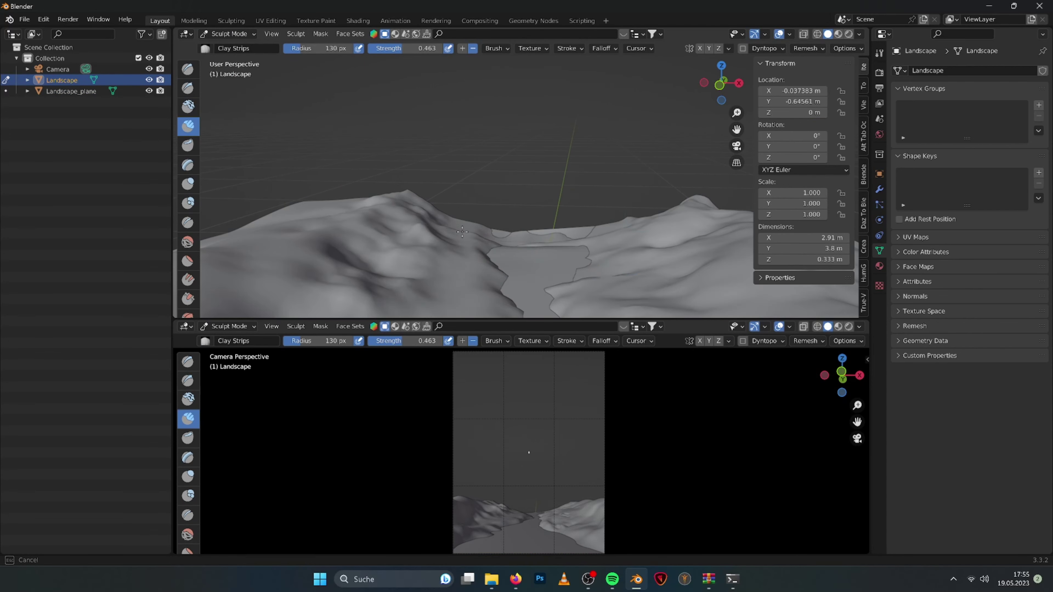
mouse_move(602, 212)
middle_mouse_down()
mouse_move(563, 238)
mouse_move(588, 205)
middle_mouse_up()
key("ctrl+Tab")
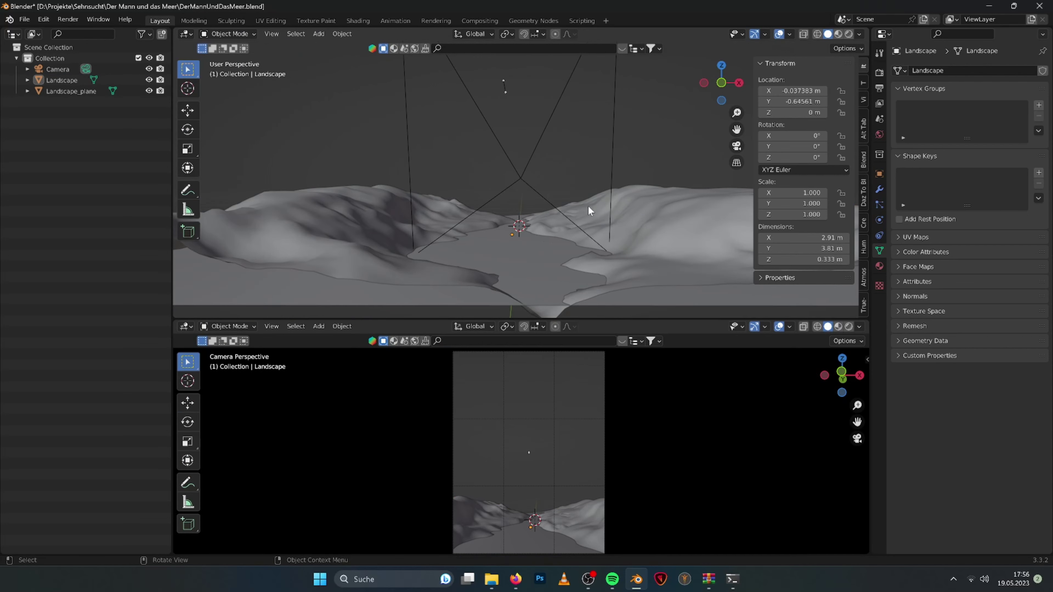
scroll(588, 205, "down", 3)
Add a new plane mesh at the 3D cursor.
left_click(577, 172)
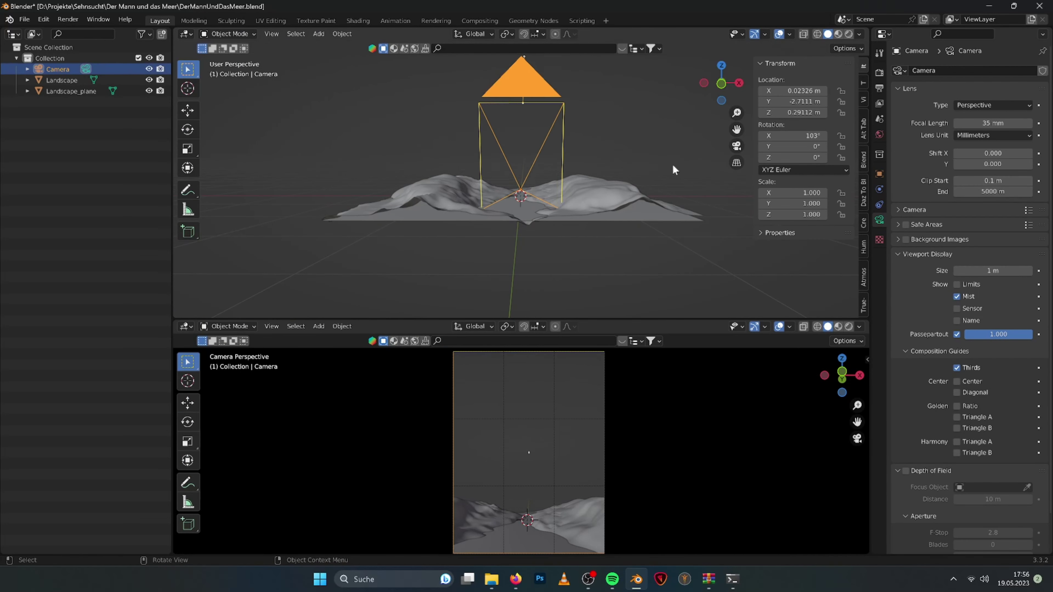
middle_click_drag(674, 170, 644, 167)
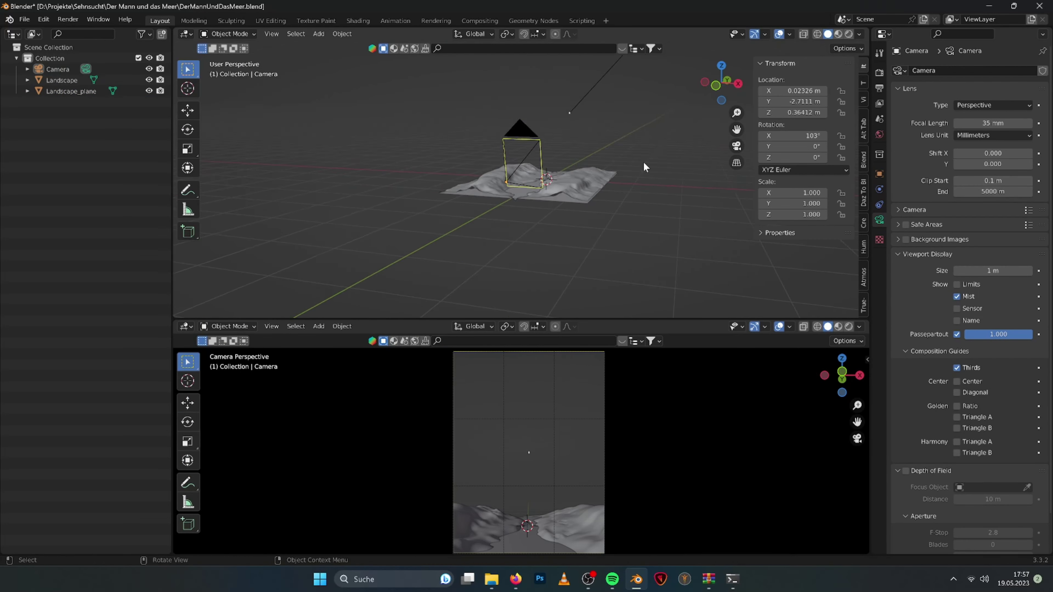
middle_click_drag(532, 194, 486, 231)
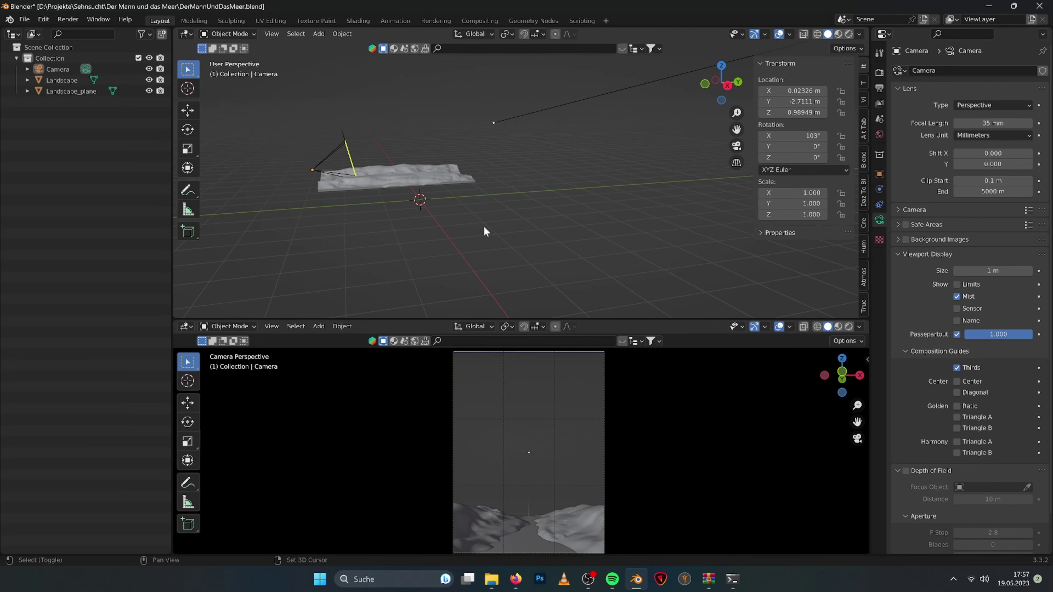
key("shift+a")
key("Escape")
key("shift+a")
left_click(578, 202)
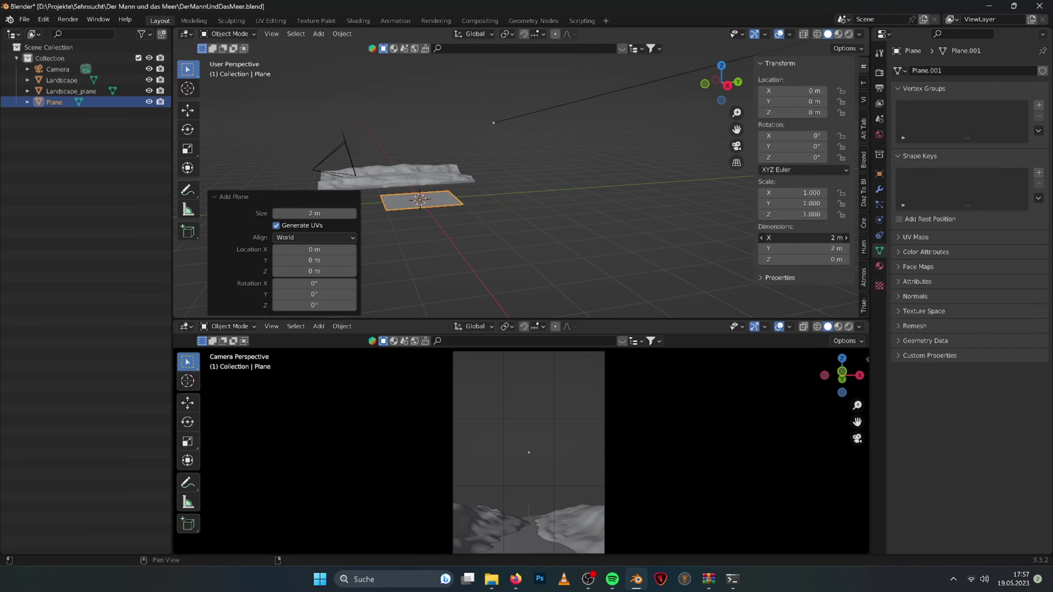
Scale the plane by 50 to 100 m and move it out to Y 49.2 m.
type("s50")
key("Return")
key("g")
left_click(580, 207)
mouse_move(580, 208)
middle_mouse_down()
mouse_move(619, 88)
mouse_move(604, 254)
middle_mouse_up()
Save the file and import the Ship xyz Wavefront OBJ model.
left_click(601, 257)
key("ctrl+s")
left_click(24, 19)
left_click(174, 215)
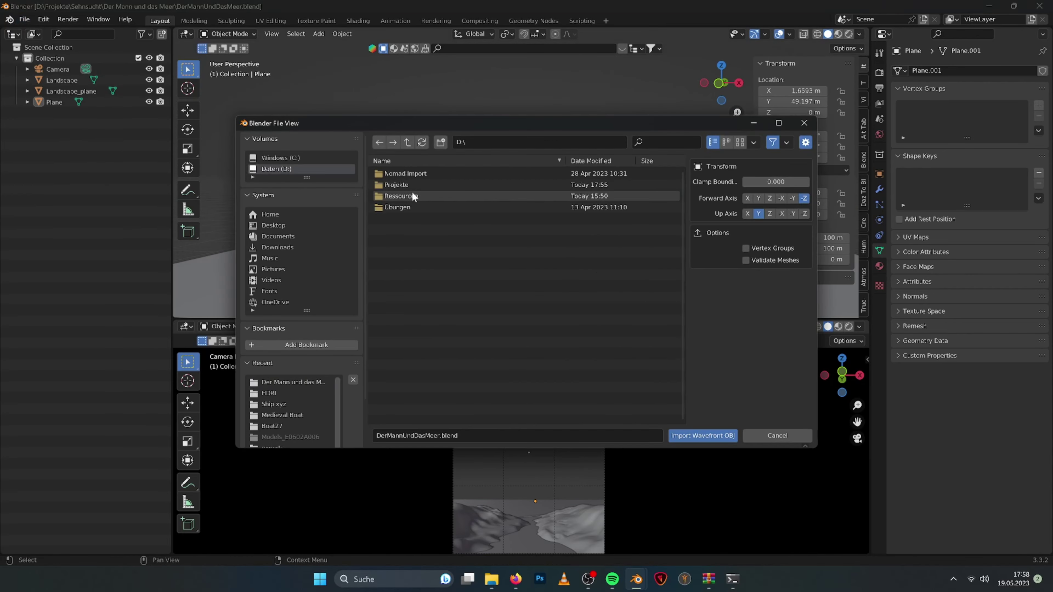
double_click(427, 184)
Rotate the ship 110° and lift it along Z.
key("KP_7")
type("r110")
key("Return")
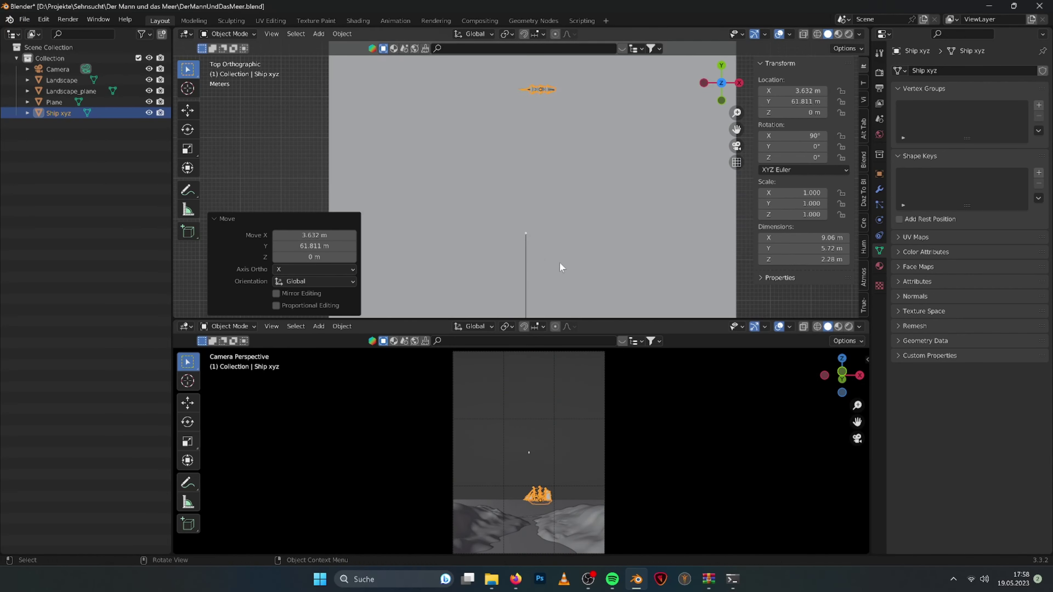
key("g")
key("z")
left_click(568, 178)
Place the ship on the sea beyond the rocky shore from top view.
key("KP_7")
key("g")
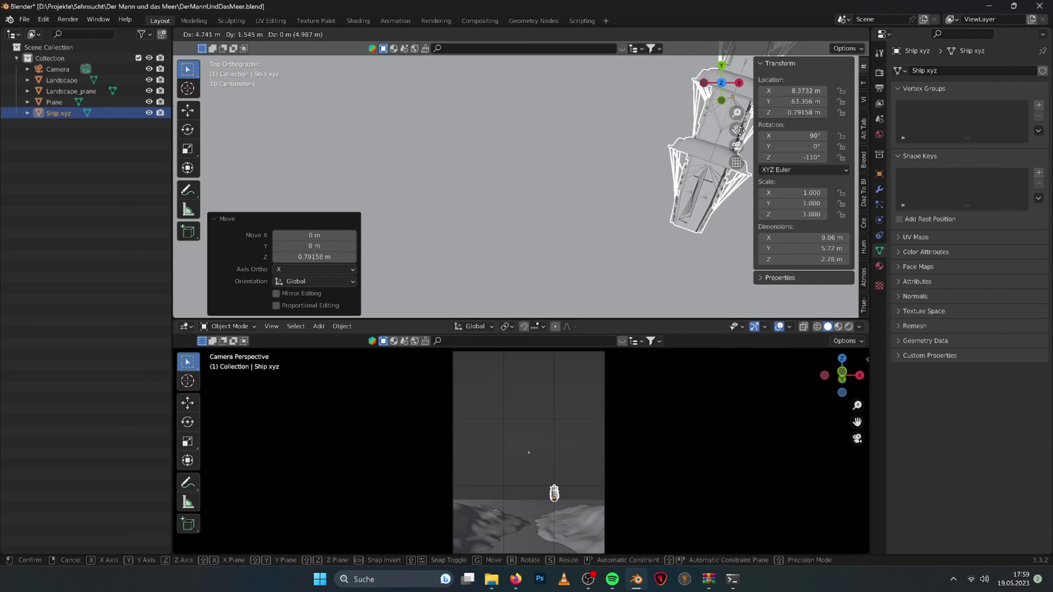
left_click(747, 101)
scroll(564, 198, "down", 8)
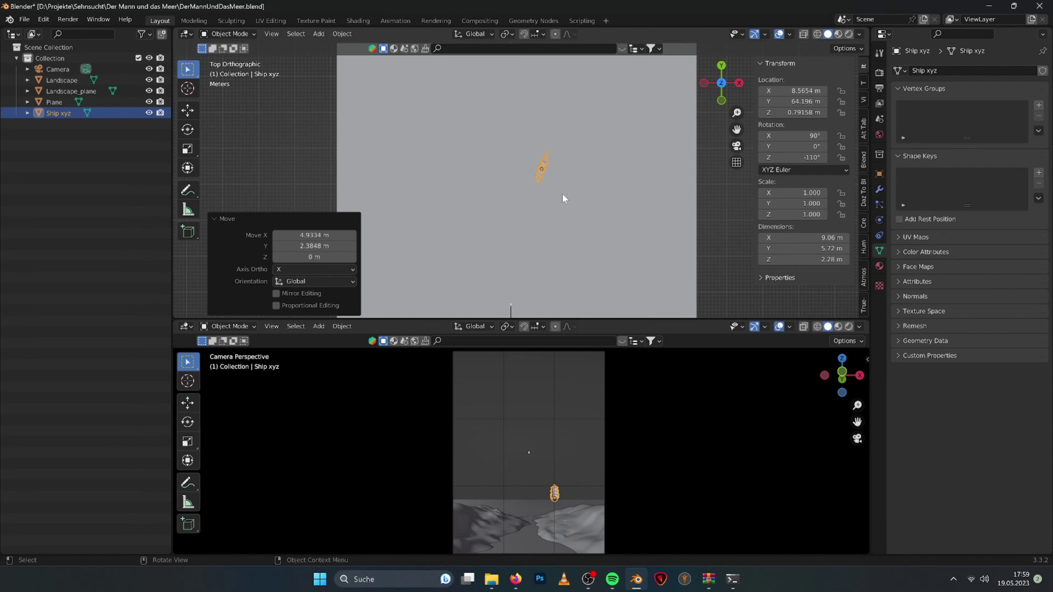
left_click(576, 316)
Apply rotation and scale to the sea plane and set its origin to geometry.
left_click(659, 268, "shift")
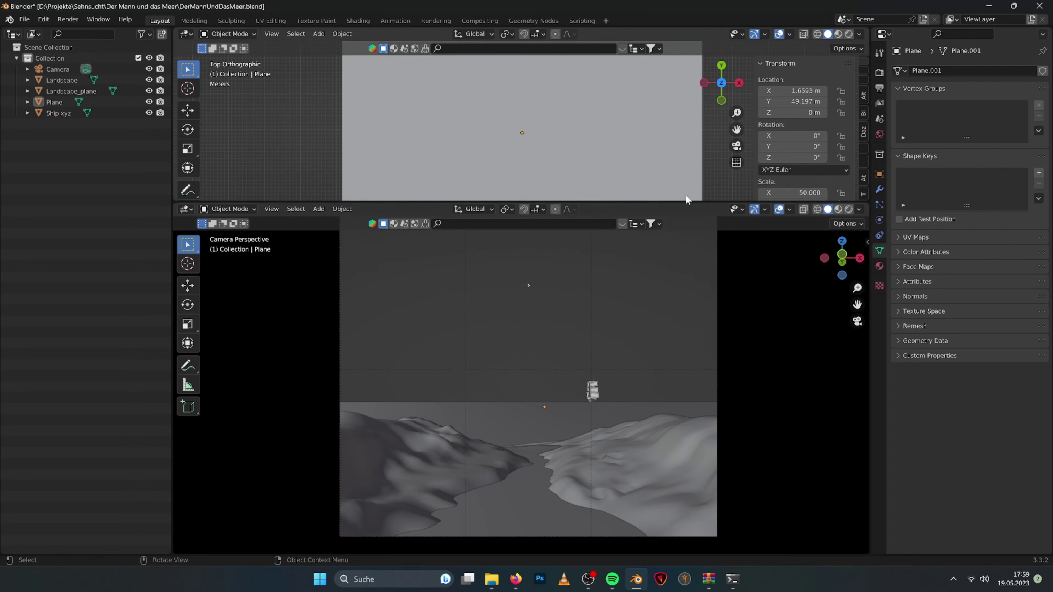
key("ctrl+a")
left_click(502, 165)
right_click(550, 168)
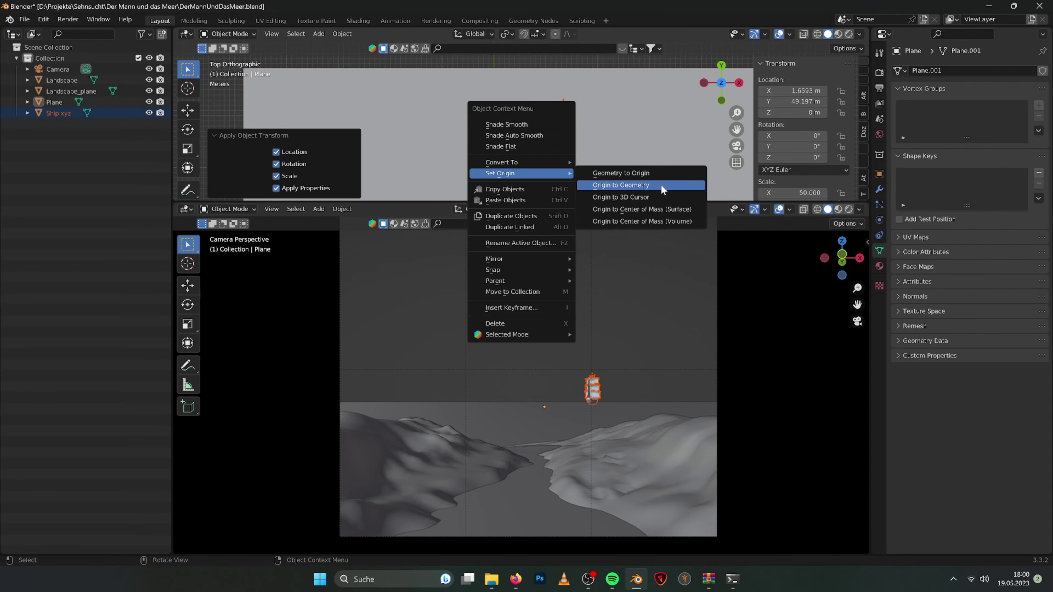
left_click(663, 188)
key("s")
key("Escape")
Lift the ship slightly so it sits on the sea at Y 87.995 m.
middle_click_drag(581, 140, 560, 125)
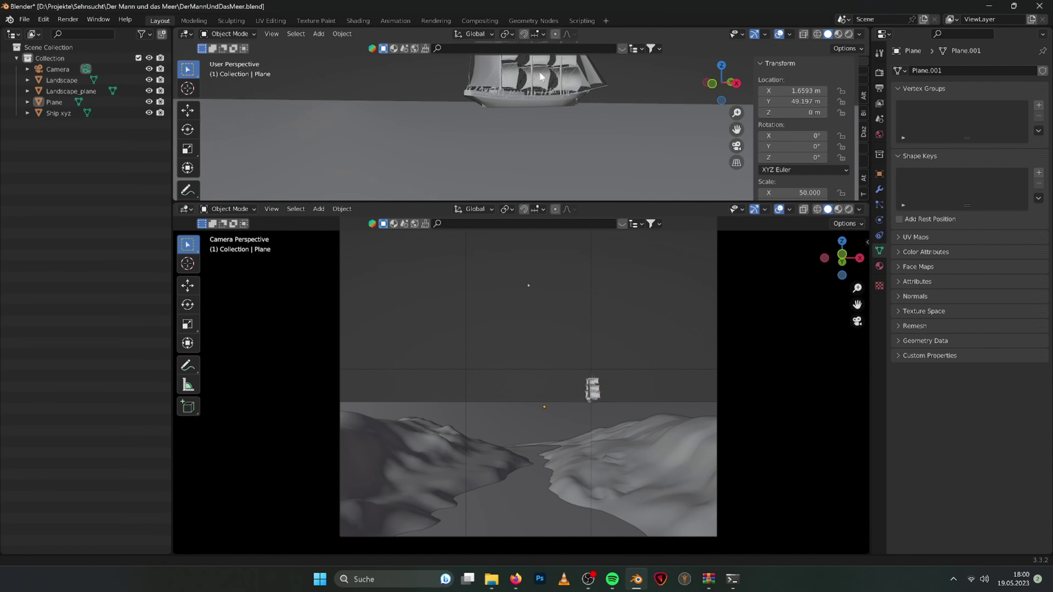
left_click(535, 95)
key("g")
key("z")
left_click(559, 140)
key("ctrl+z")
key("ctrl+z")
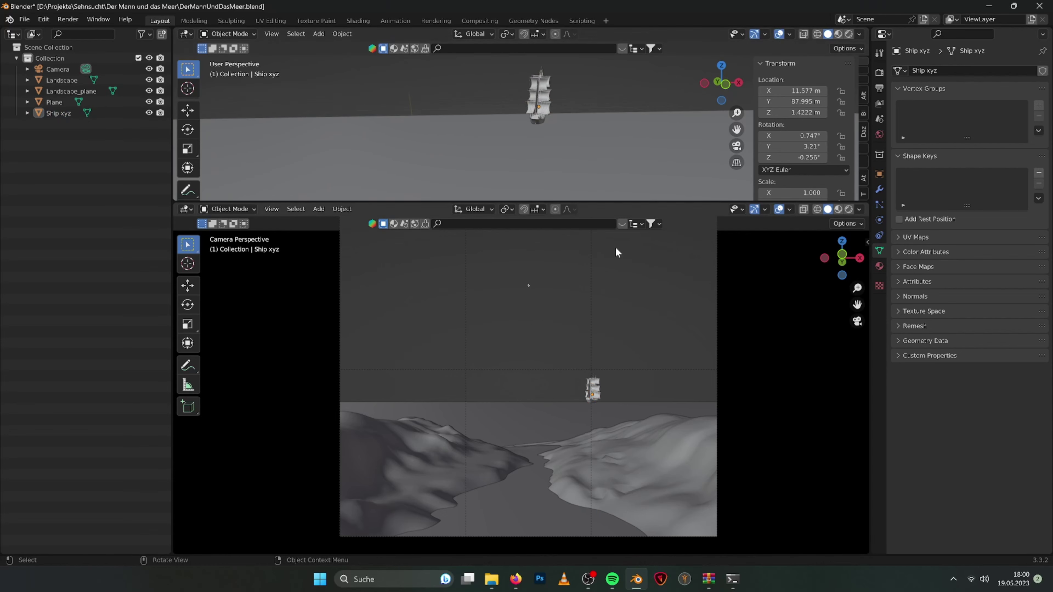
scroll(616, 249, "down", 3)
Load kloppenheim_01_puresky_4k.exr as the world environment texture and show its nodes.
left_click(879, 134)
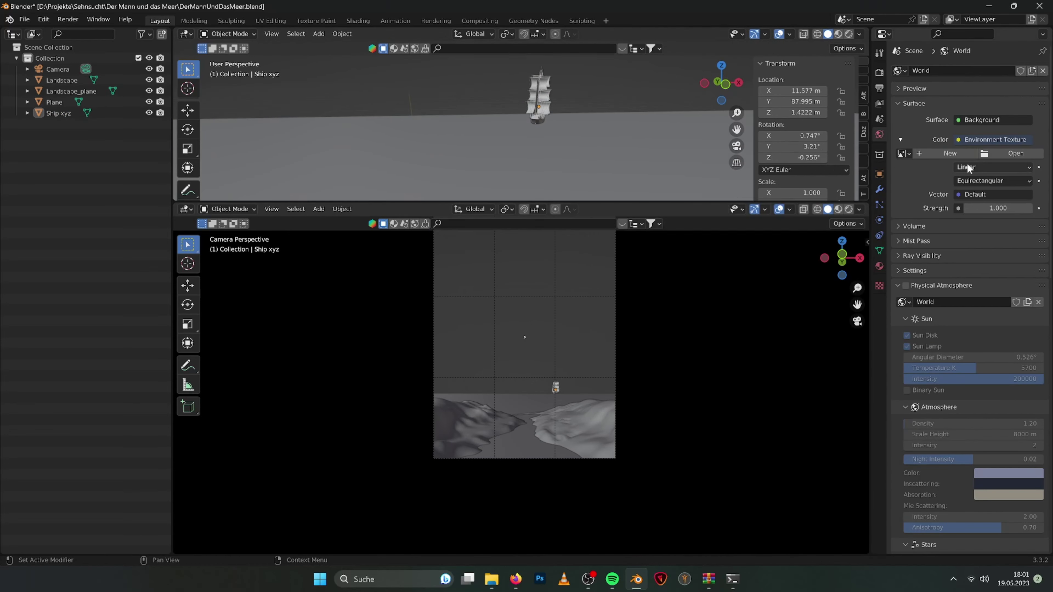
left_click(1012, 153)
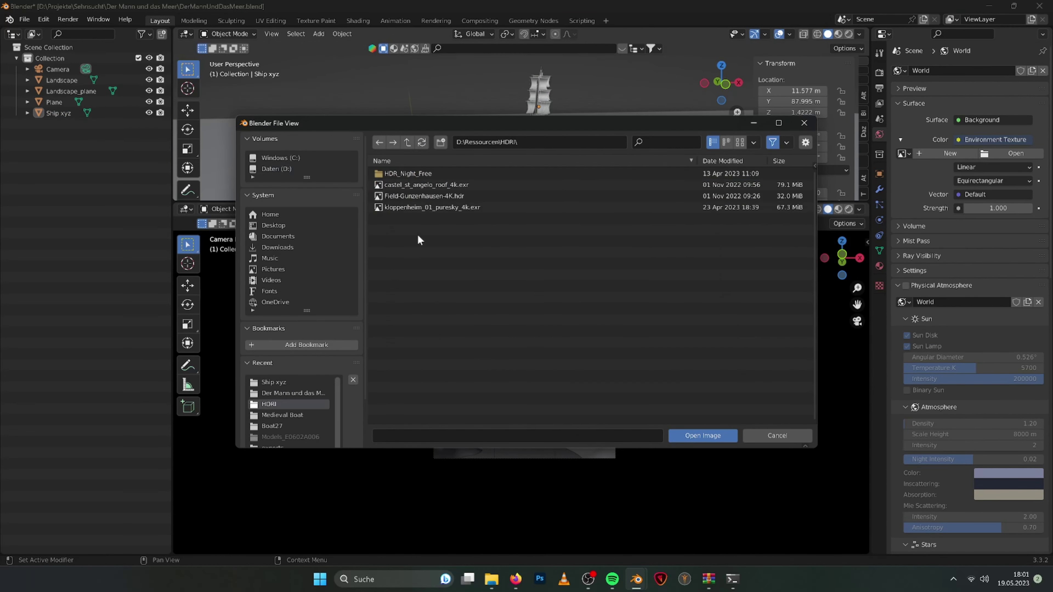
double_click(431, 207)
left_click(12, 306)
left_click(38, 398)
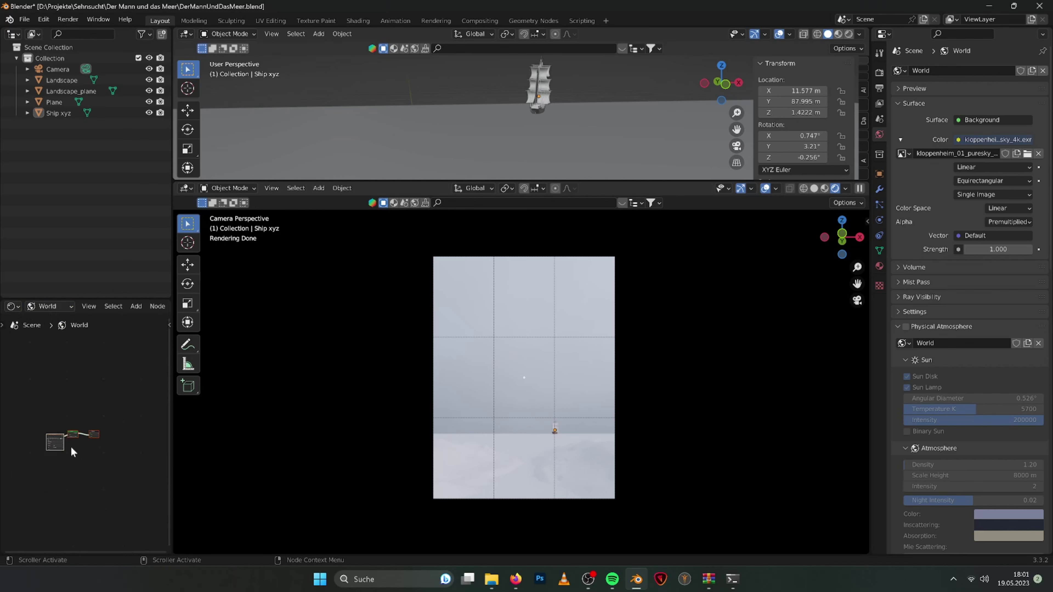
Rotate the sky 226° on Z, lower world strength, and reset location Z to 0.
scroll(73, 452, "up", 8)
key("ctrl+t")
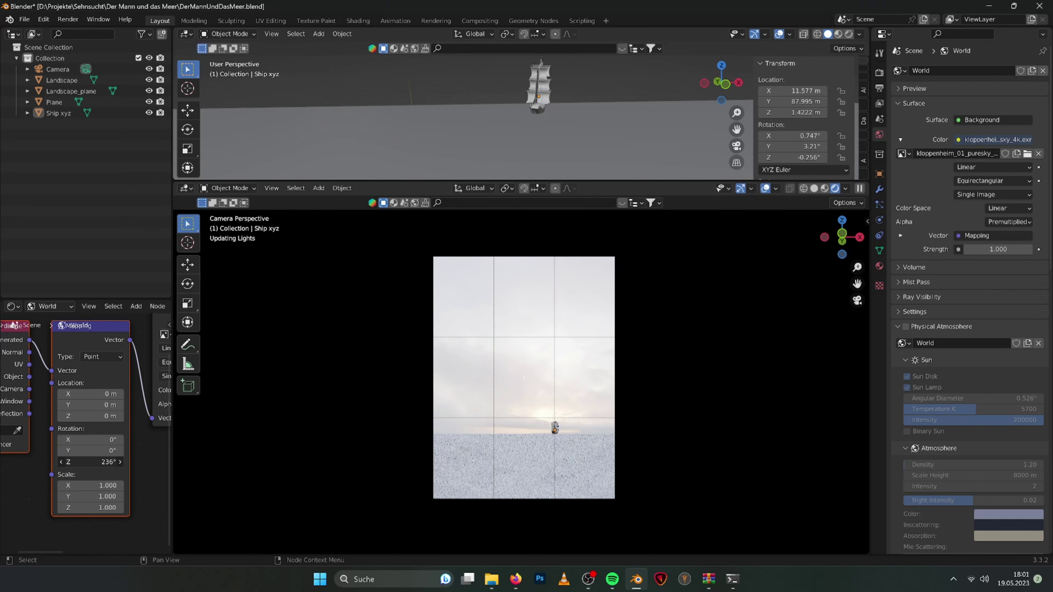
left_click(61, 462)
double_click(997, 249)
type("0.1")
key("Return")
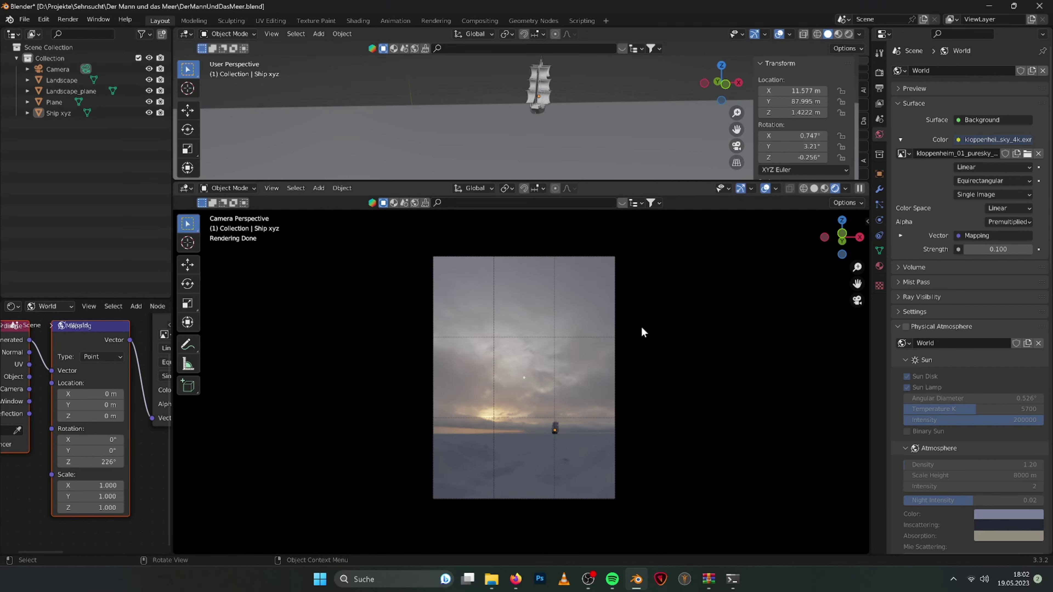
left_click_drag(91, 416, 120, 420)
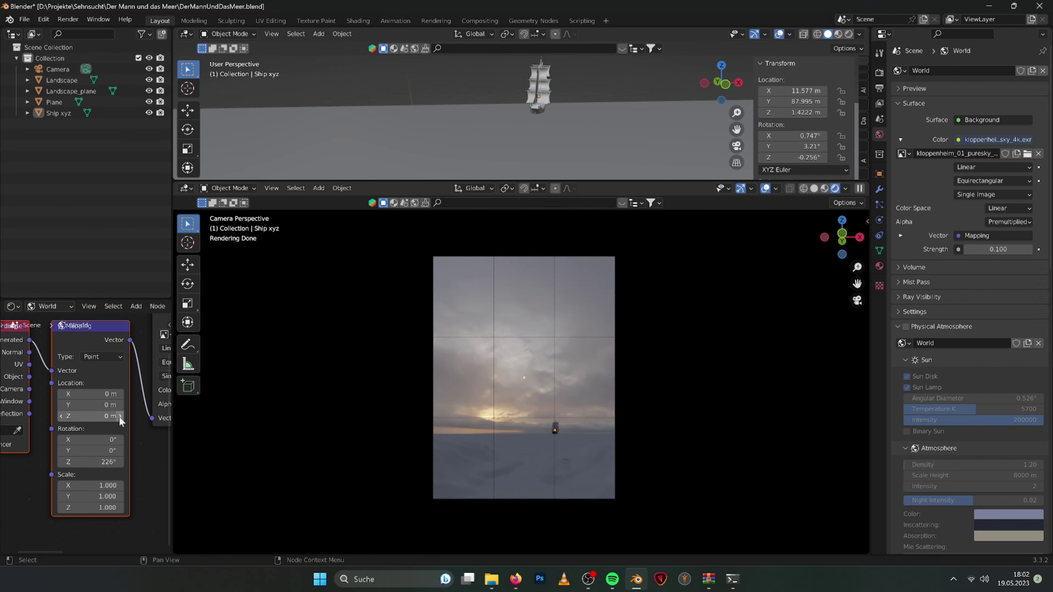
left_click_drag(518, 182, 518, 350)
Select and frame the Landscape, then apply the Forest Dark Jagged 041 terrain material.
middle_click_drag(564, 283, 482, 262)
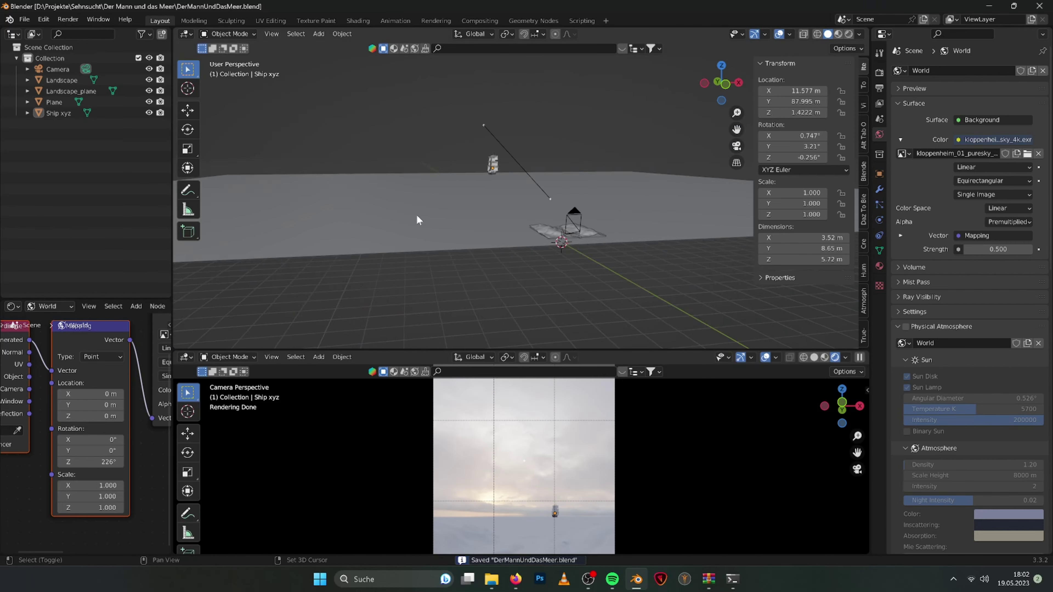
left_click(482, 263)
key("KP_Decimal")
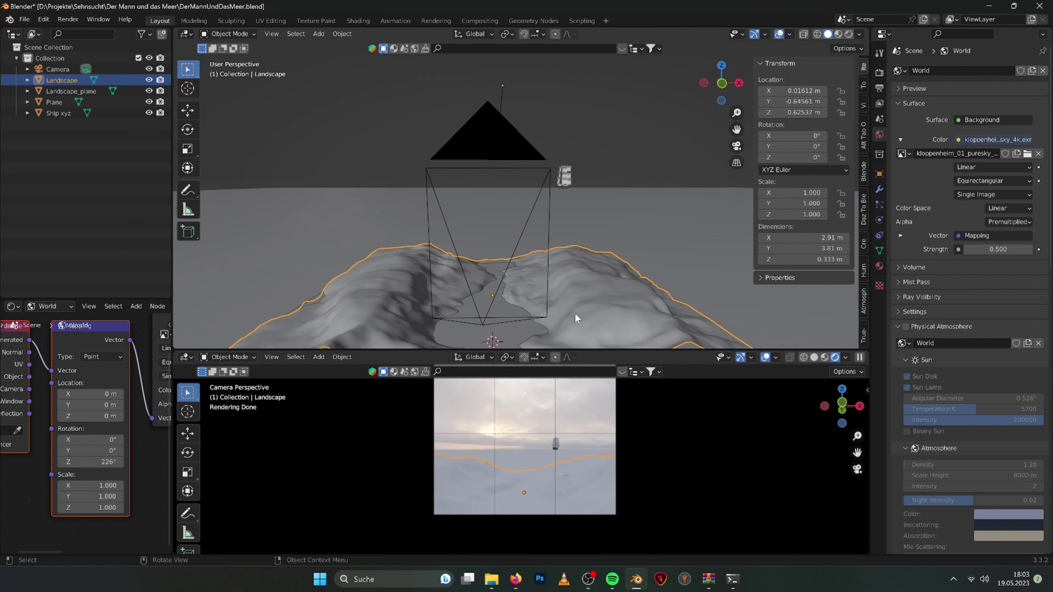
scroll(796, 232, "down", 5)
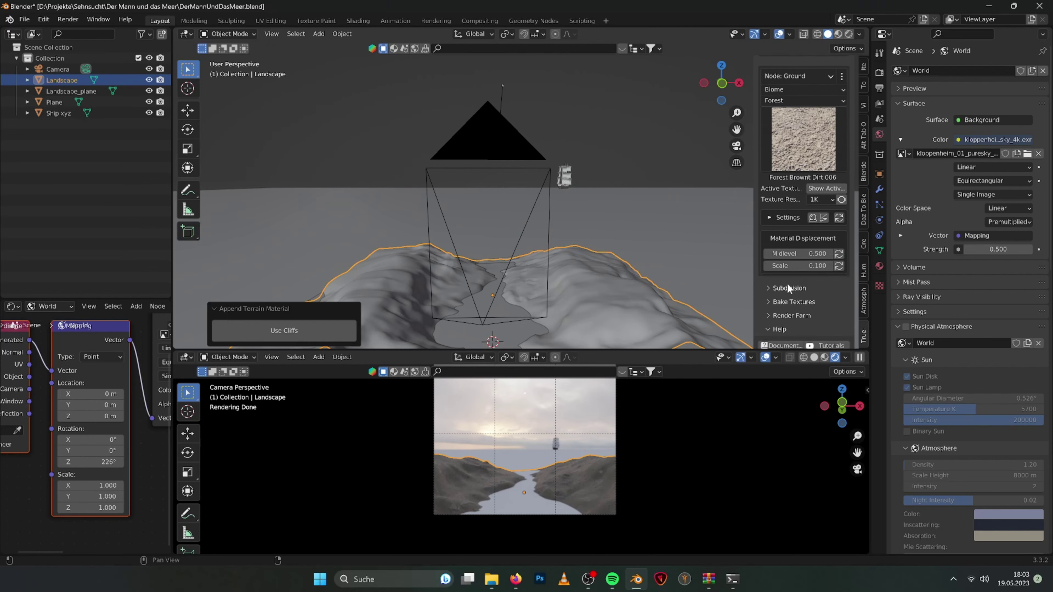
scroll(787, 283, "up", 3)
left_click(796, 207)
left_click(818, 263)
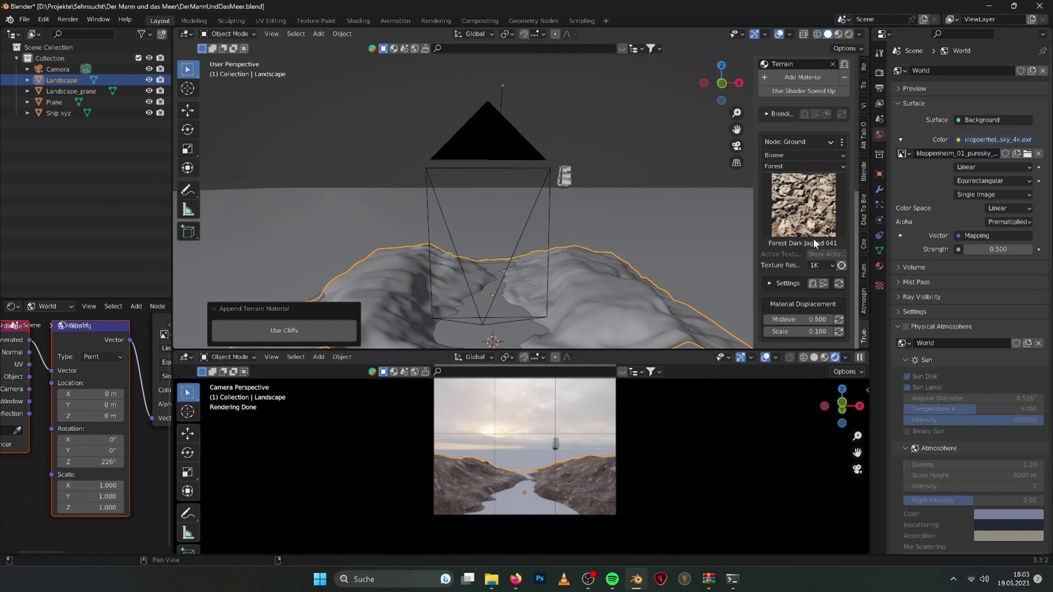
Adjust the material displacement scale and add a Subdivision with viewport level 3.
scroll(814, 239, "down", 3)
left_click(800, 266)
type("1")
key("Return")
left_click(787, 288)
scroll(847, 315, "down", 4)
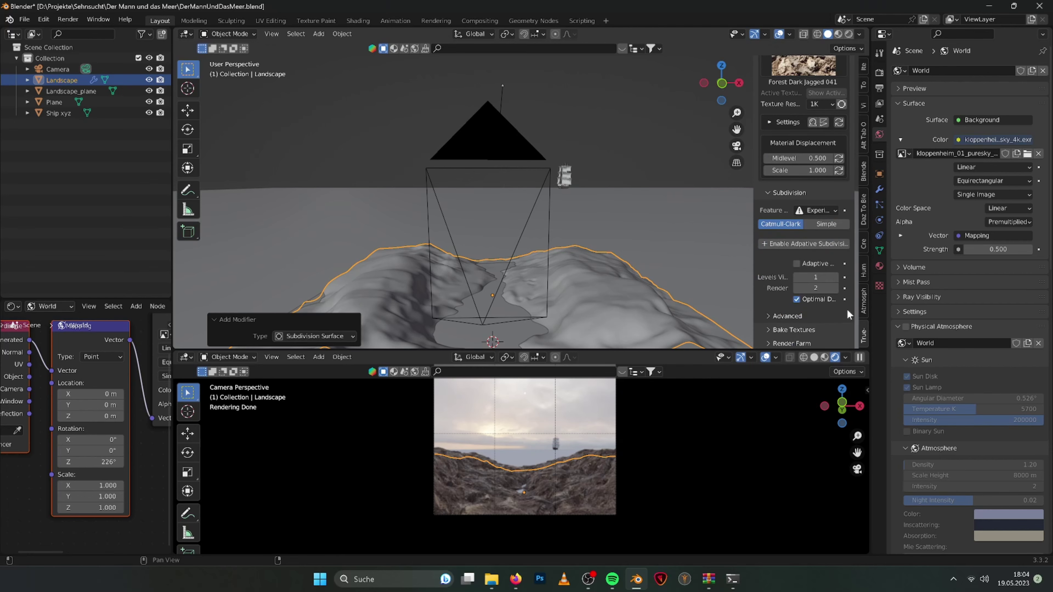
scroll(653, 443, "up", 4)
left_click_drag(757, 266, 697, 265)
left_click(834, 277)
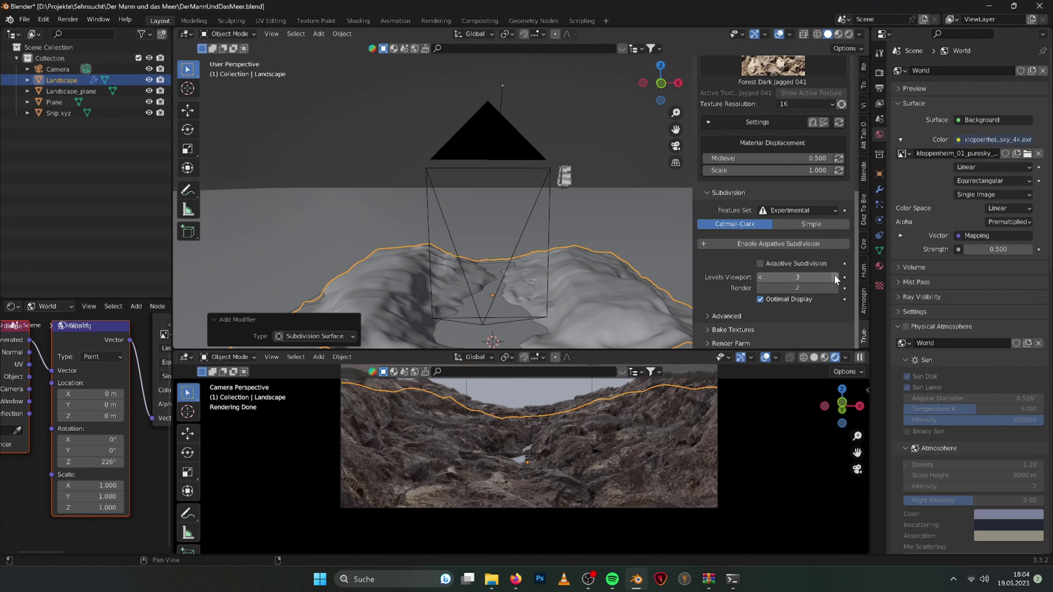
Edit the displacement midlevel and set the shader displacement to 0.1.
scroll(833, 275, "up", 2)
left_click(796, 200)
type("0.10.7")
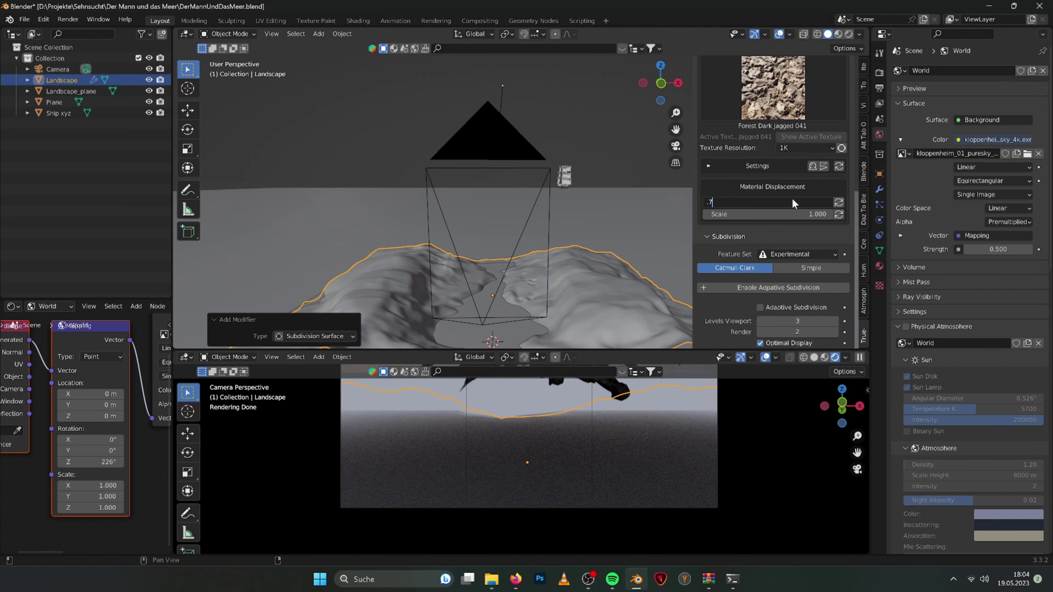
scroll(708, 230, "up", 3)
left_click(709, 230)
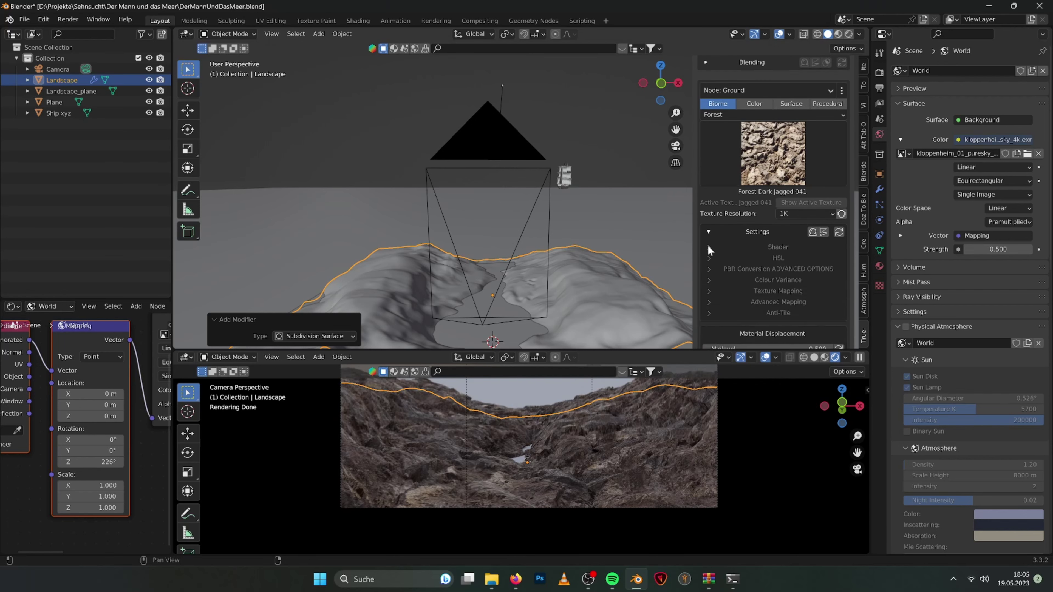
scroll(707, 243, "down", 2)
key("BackSpace")
type("01")
key("Return")
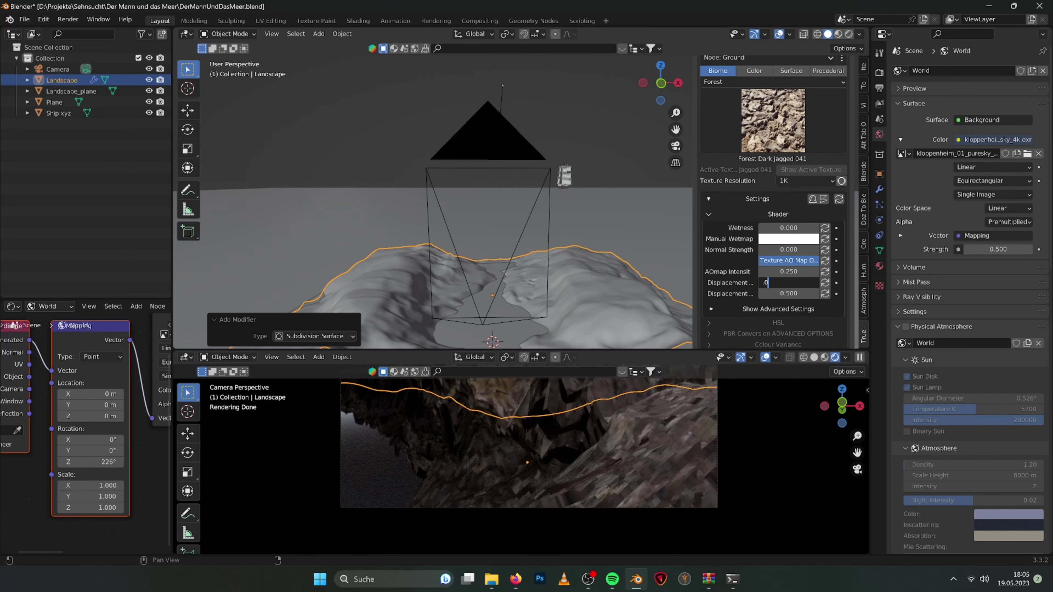
key("Return")
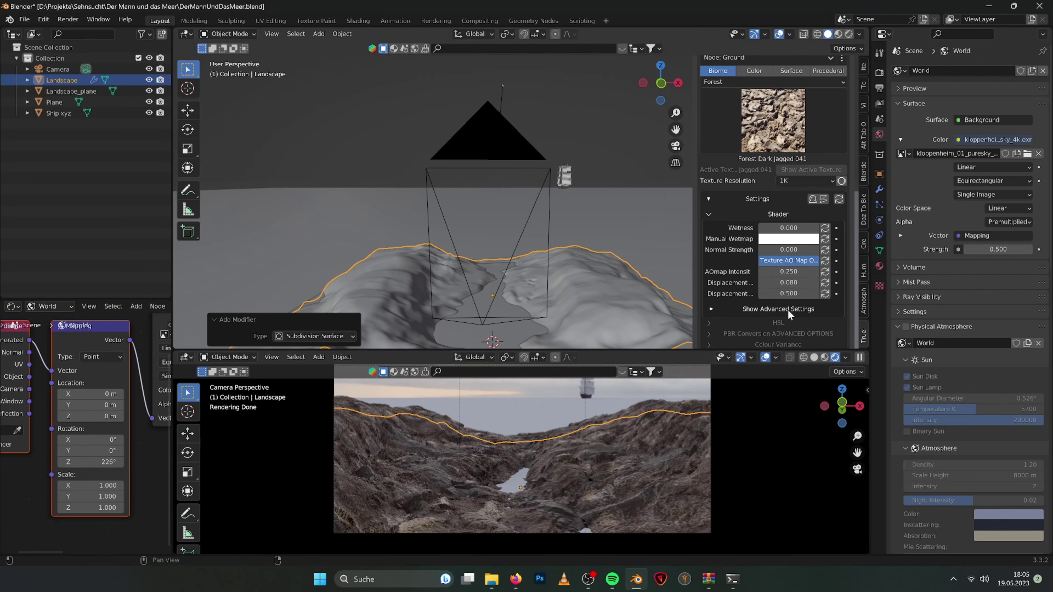
key("Return")
Set the rock texture mapping size to 0.5.
scroll(708, 296, "down", 3)
left_click(709, 299)
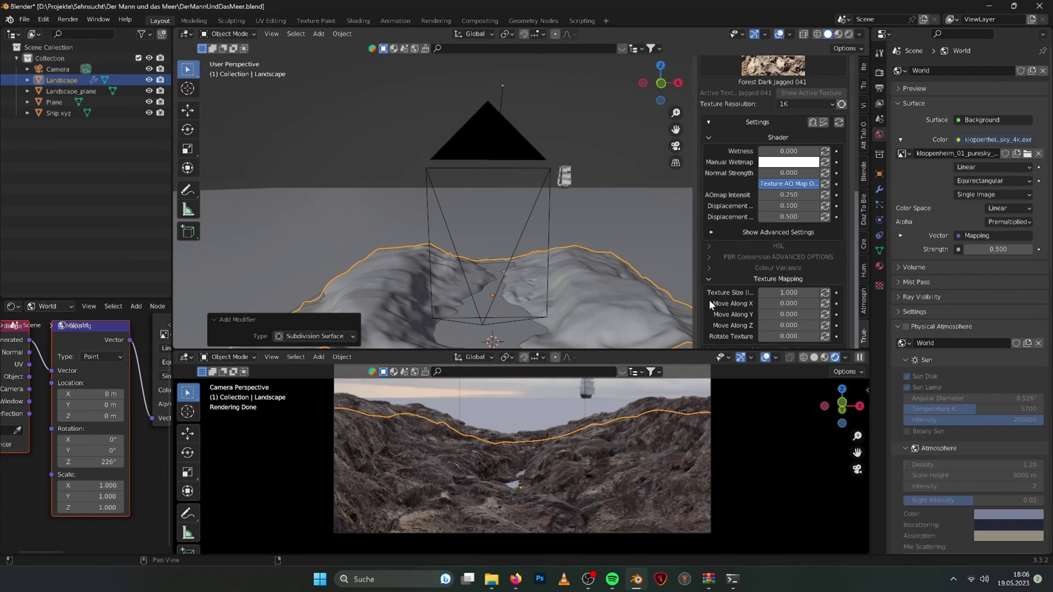
scroll(709, 299, "down", 4)
key("Return")
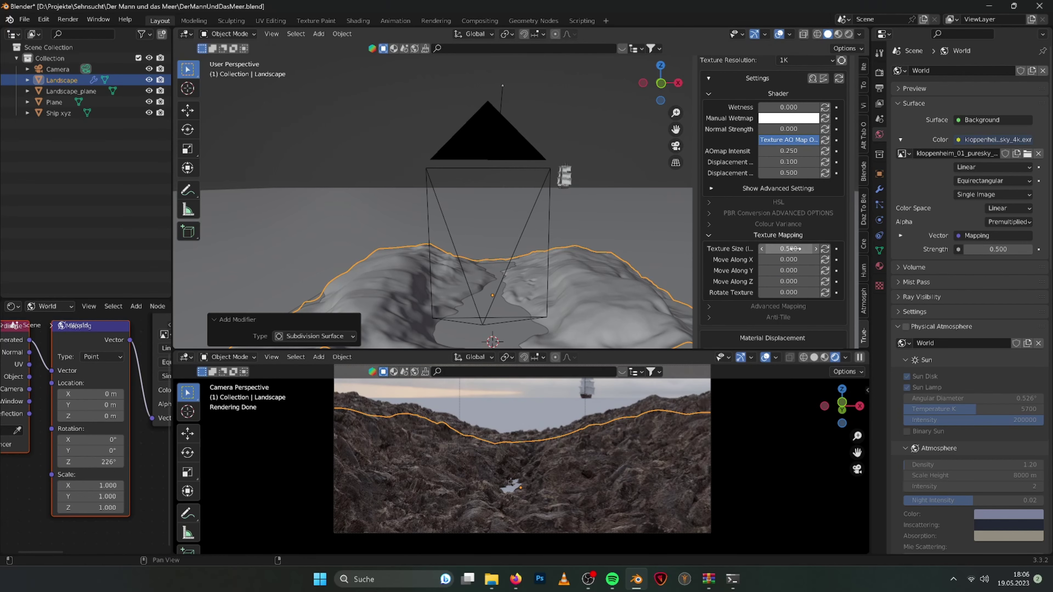
scroll(796, 248, "down", 4)
scroll(586, 452, "down", 3)
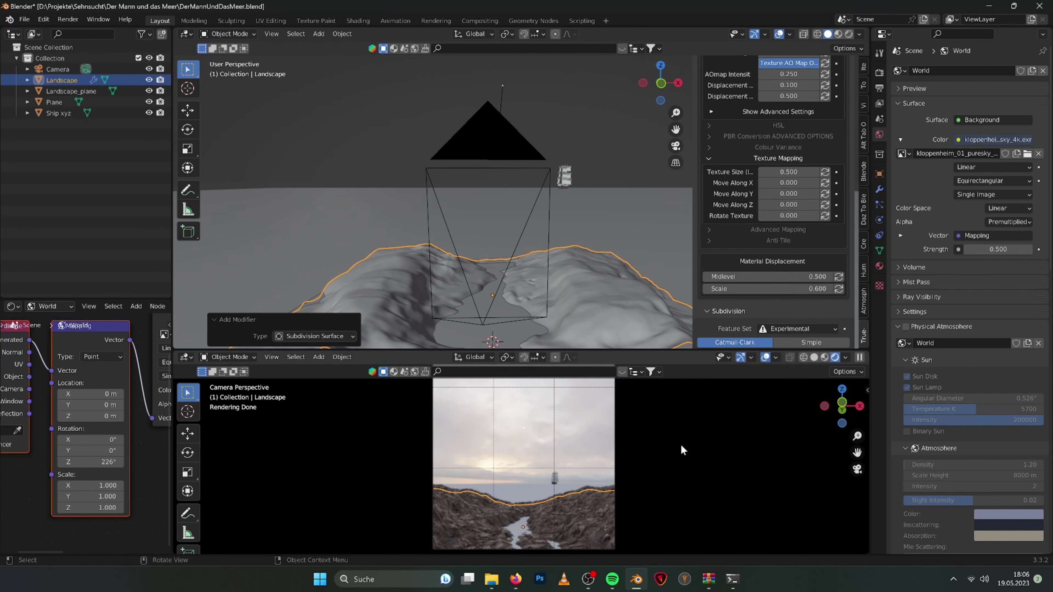
Lower the landscape slightly along Z and enter sculpting on the terrain.
key("g")
key("z")
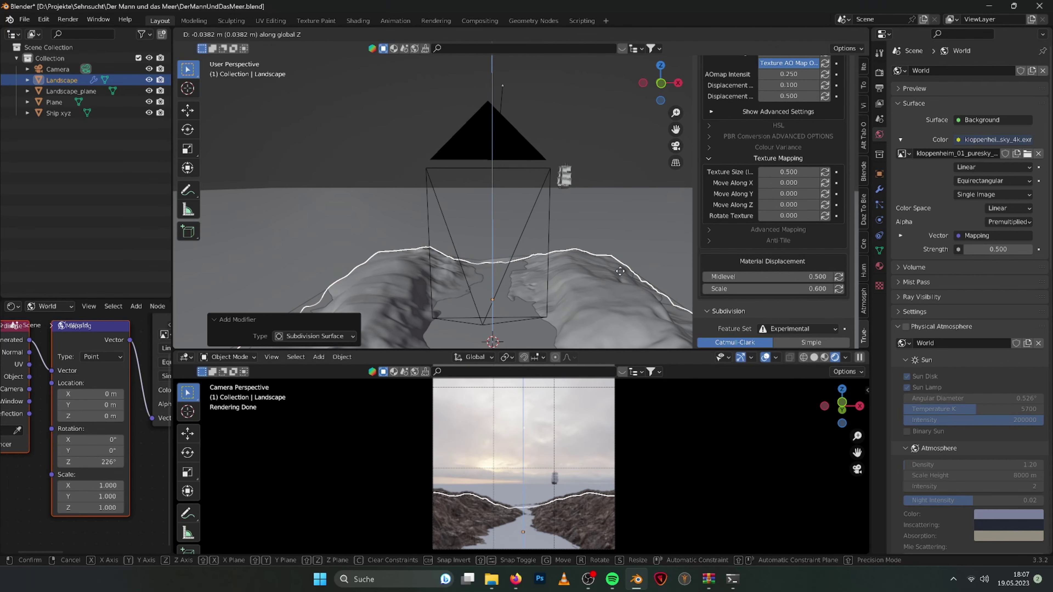
left_click(430, 291)
scroll(430, 292, "down", 4)
middle_click_drag(424, 259, 423, 275)
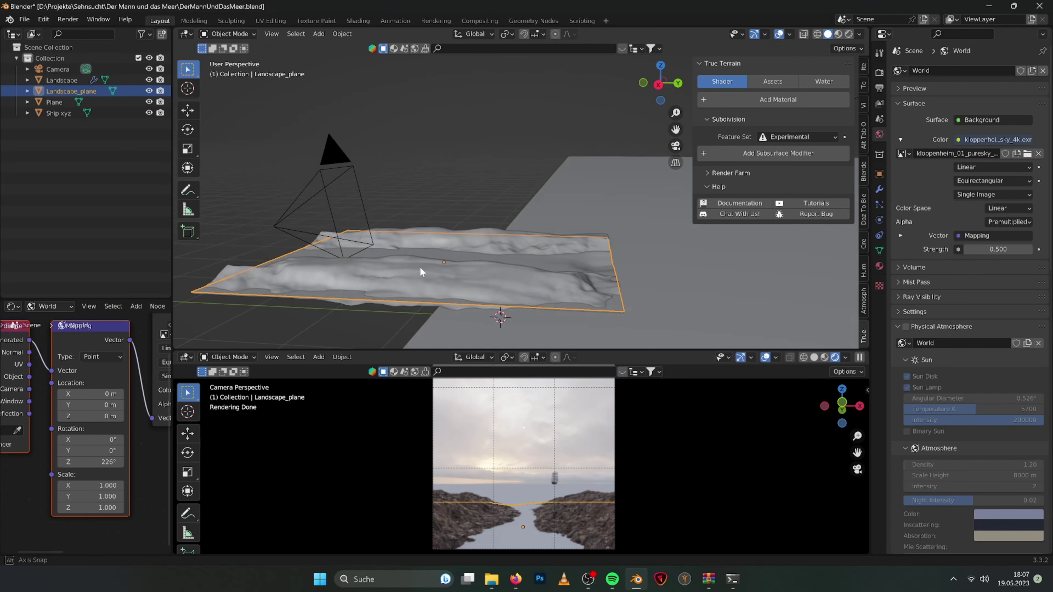
key("Return")
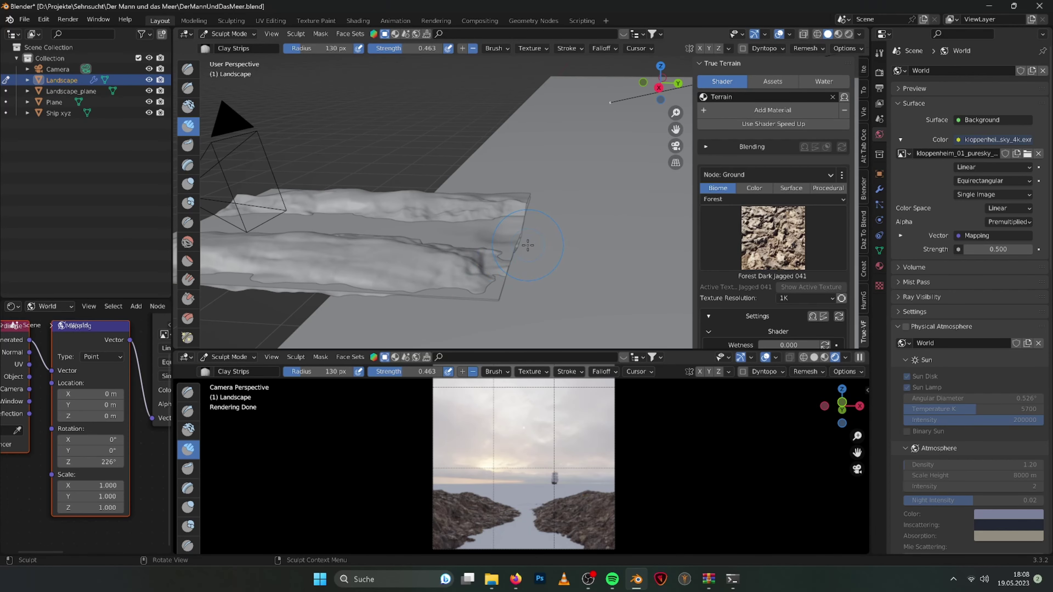
Switch Sculpt Mode between the Landscape_plane and Landscape objects.
left_click(233, 46)
scroll(381, 131, "down", 3)
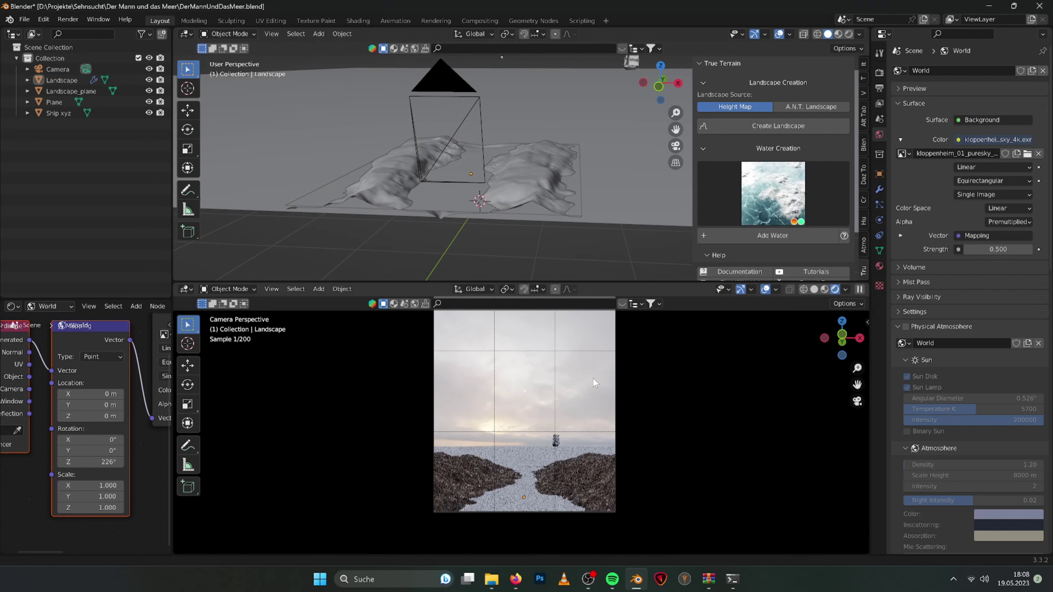
left_click(71, 91)
left_click(228, 34)
left_click(232, 70)
middle_click_drag(443, 175, 431, 166)
left_click(227, 34)
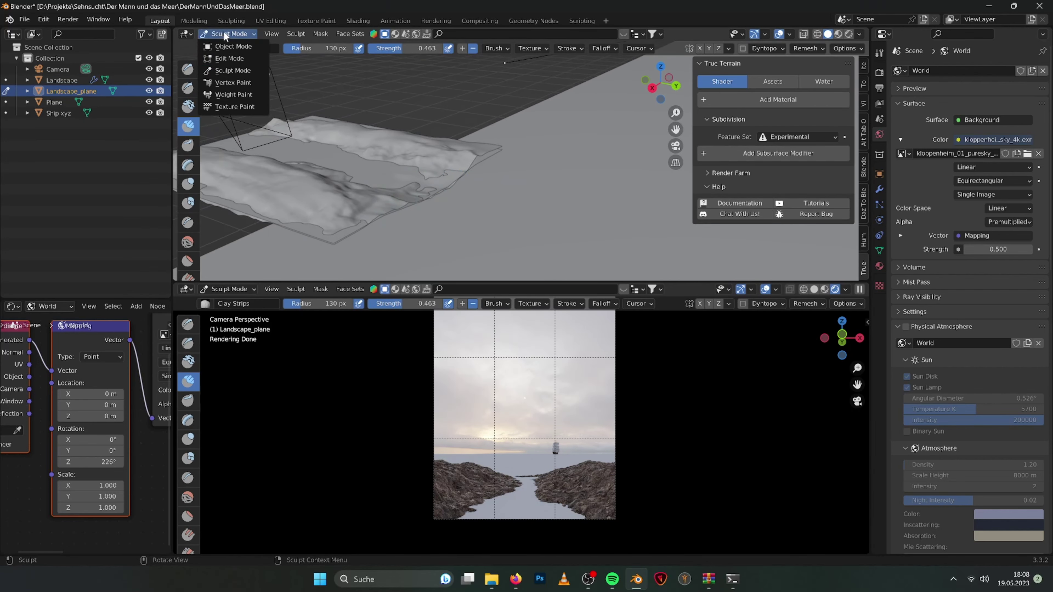
left_click(446, 183)
left_click(227, 33)
left_click(232, 71)
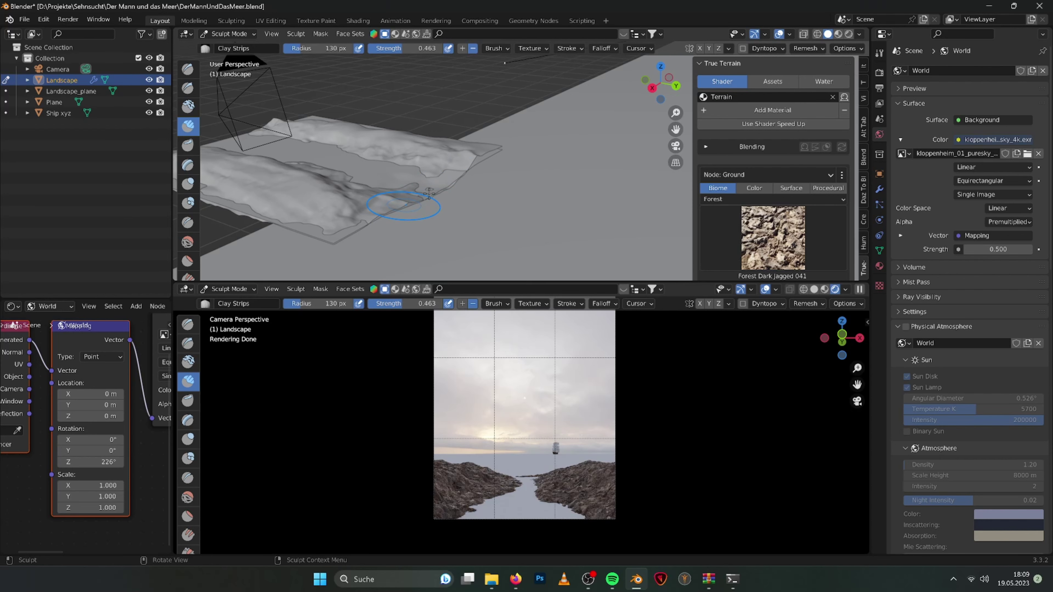
Shape the shore landmasses with Clay Strips, viewing the terrain from several angles.
mouse_move(413, 189)
middle_mouse_down()
mouse_move(434, 178)
mouse_move(399, 204)
middle_mouse_up()
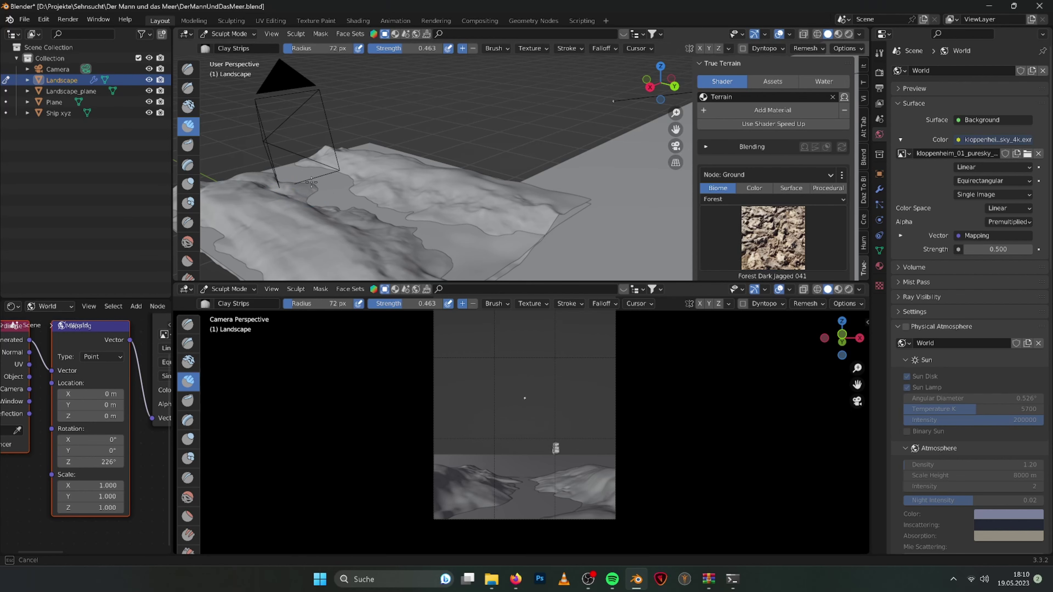
middle_click_drag(314, 180, 478, 52)
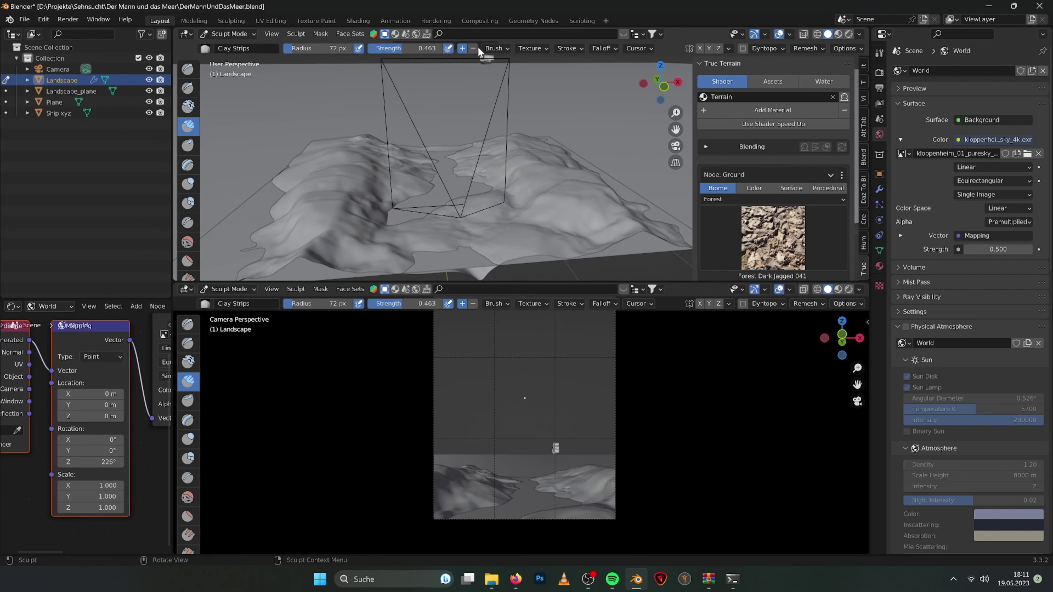
key("alt+q")
mouse_move(340, 113)
middle_mouse_down()
mouse_move(486, 172)
mouse_move(475, 147)
middle_mouse_up()
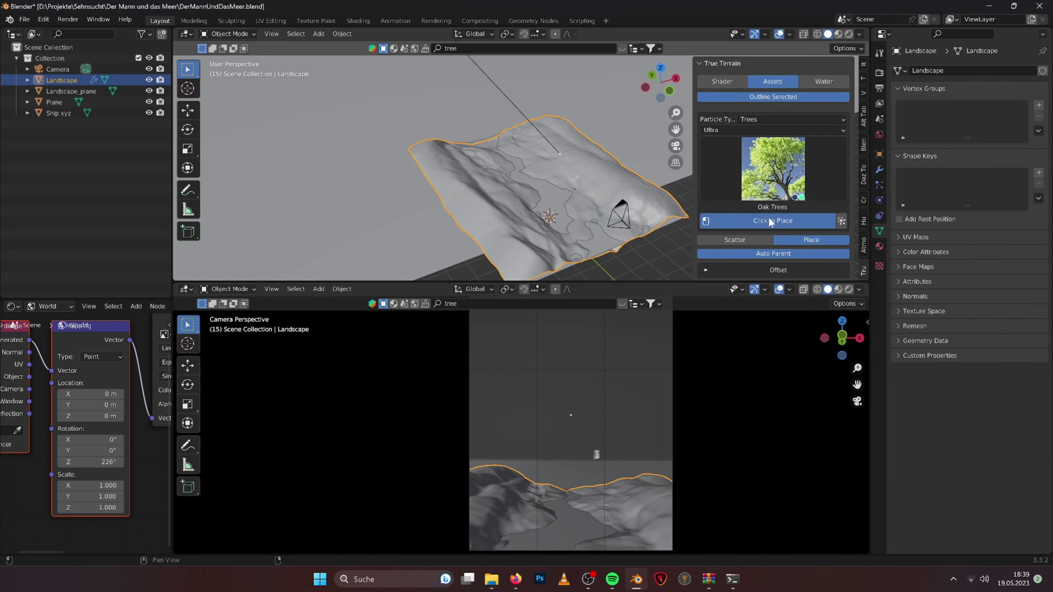
Place three oak trees on the terrain with Click to Place.
left_click(772, 220)
mouse_move(444, 153)
middle_mouse_down()
mouse_move(538, 166)
mouse_move(659, 156)
mouse_move(584, 187)
middle_mouse_up()
left_click(538, 166)
left_click(659, 155)
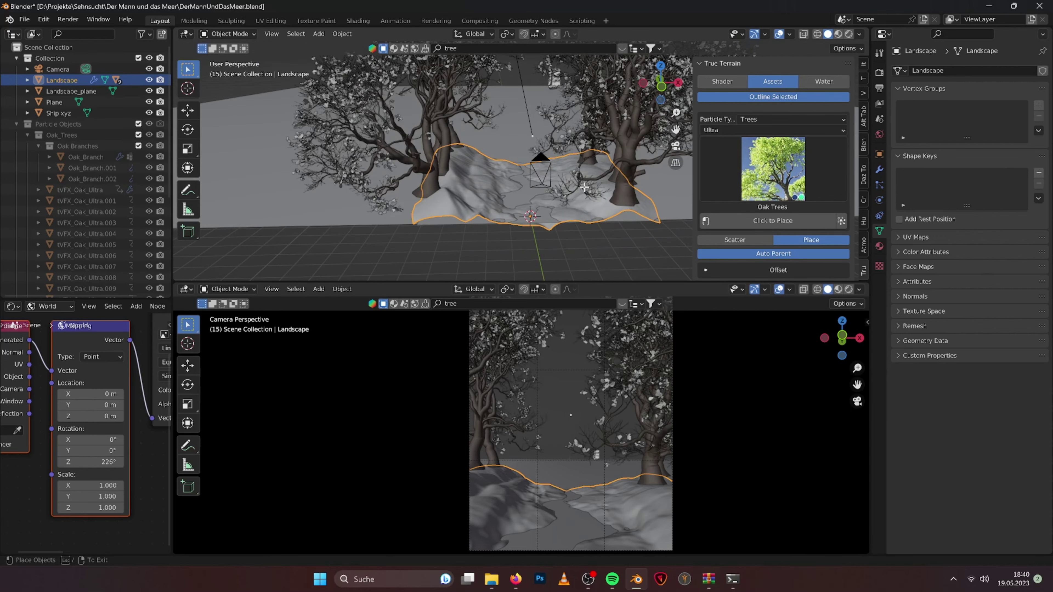
key("Escape")
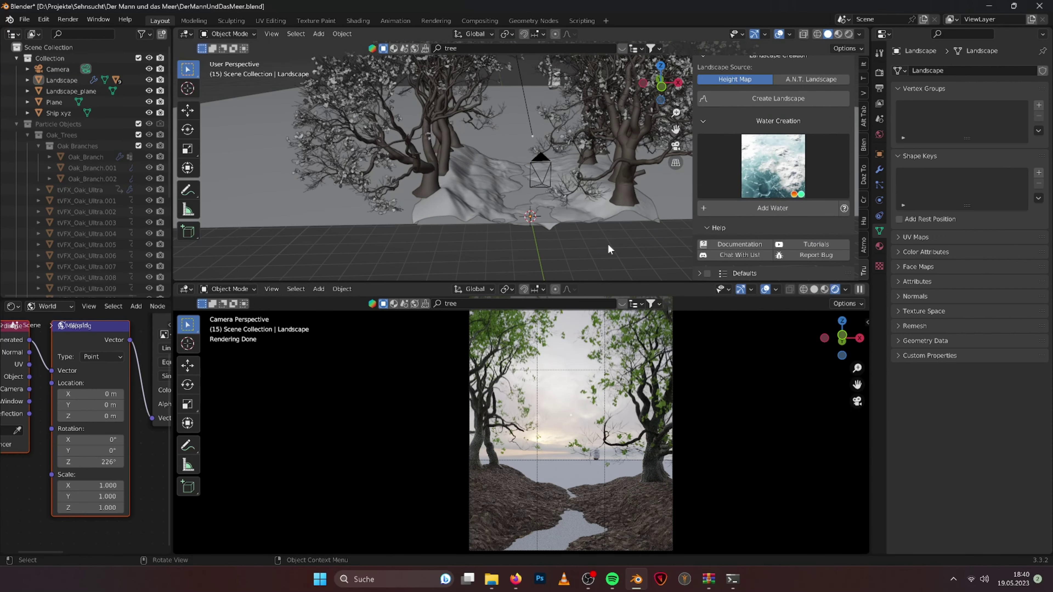
Reposition the left oak tree from the top view and pick up another tree.
left_click(429, 175)
key("g")
left_click(516, 180)
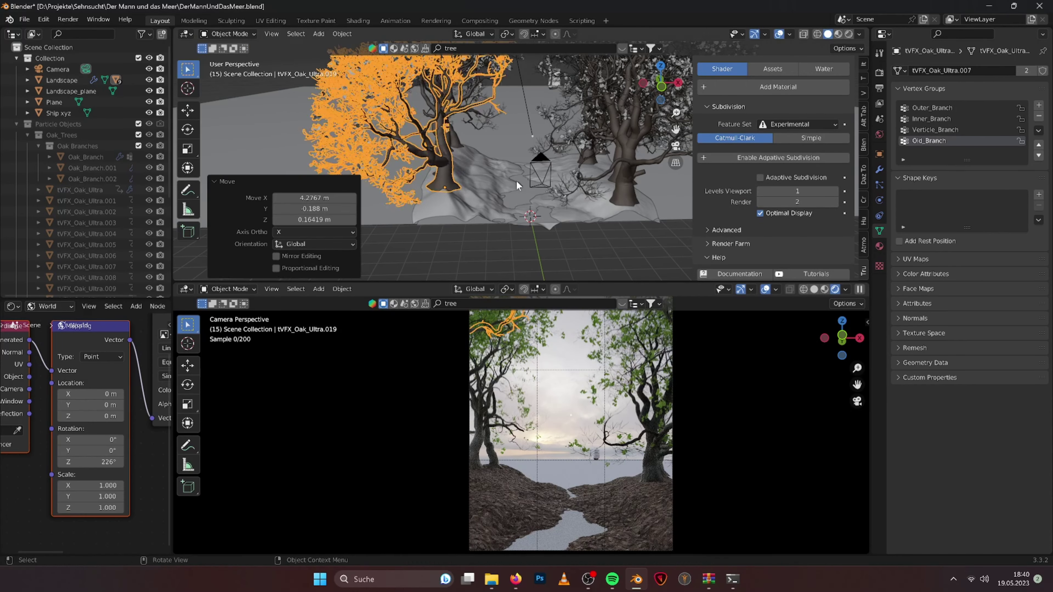
middle_click_drag(516, 181, 471, 187)
key("KP_7")
key("g")
left_click(596, 173)
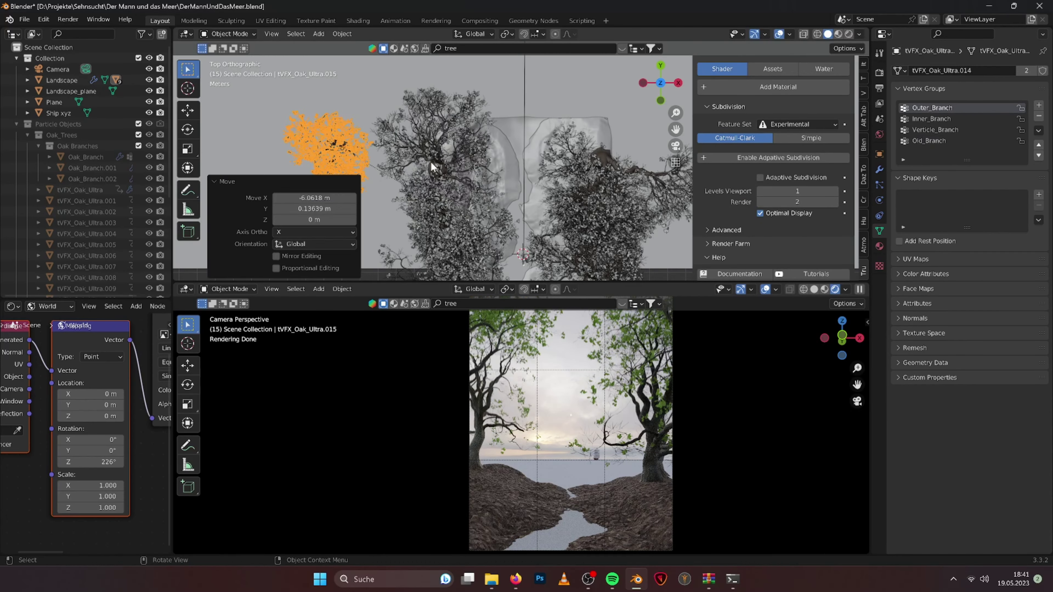
left_click(448, 157)
key("g")
Move the landscape plane vertically to a new height.
left_click(521, 127)
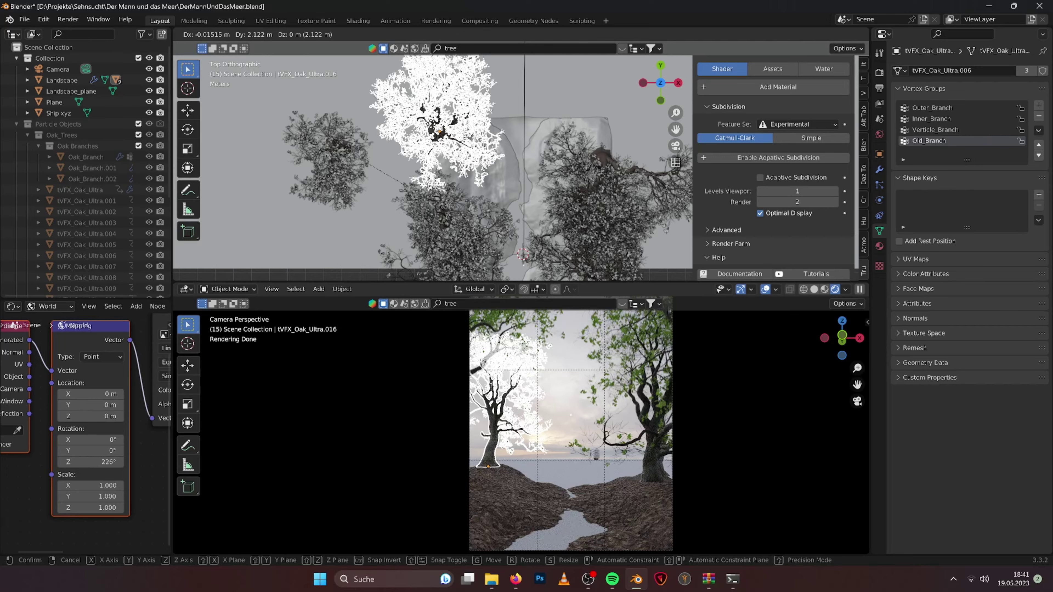
key("g")
key("z")
left_click(521, 127)
middle_click_drag(520, 127, 501, 127)
Move, rotate and vertically adjust the left oak tree.
left_click(580, 107)
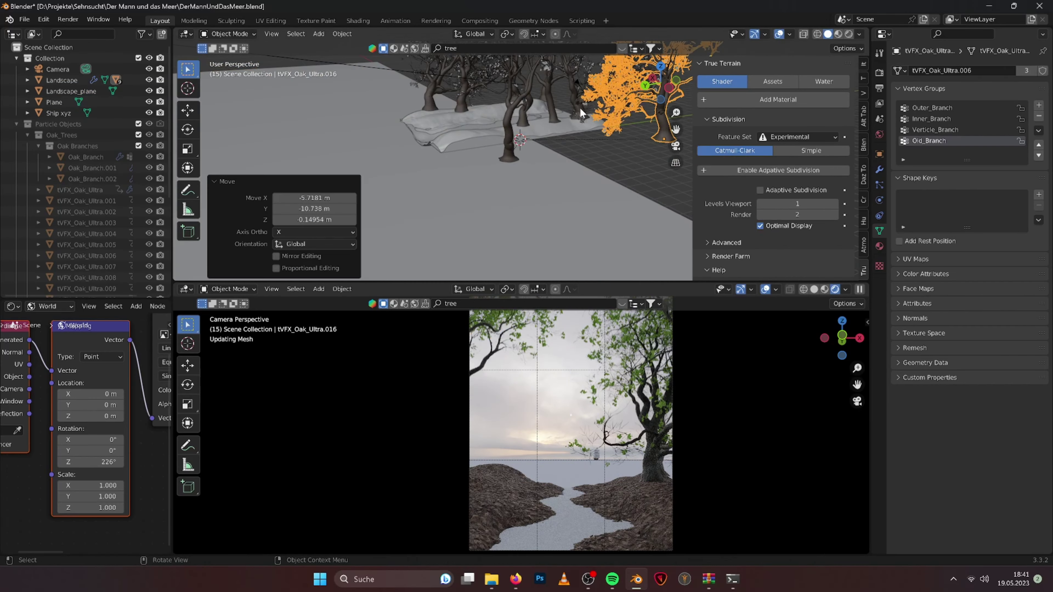
key("KP_7")
key("g")
left_click(577, 205)
key("r")
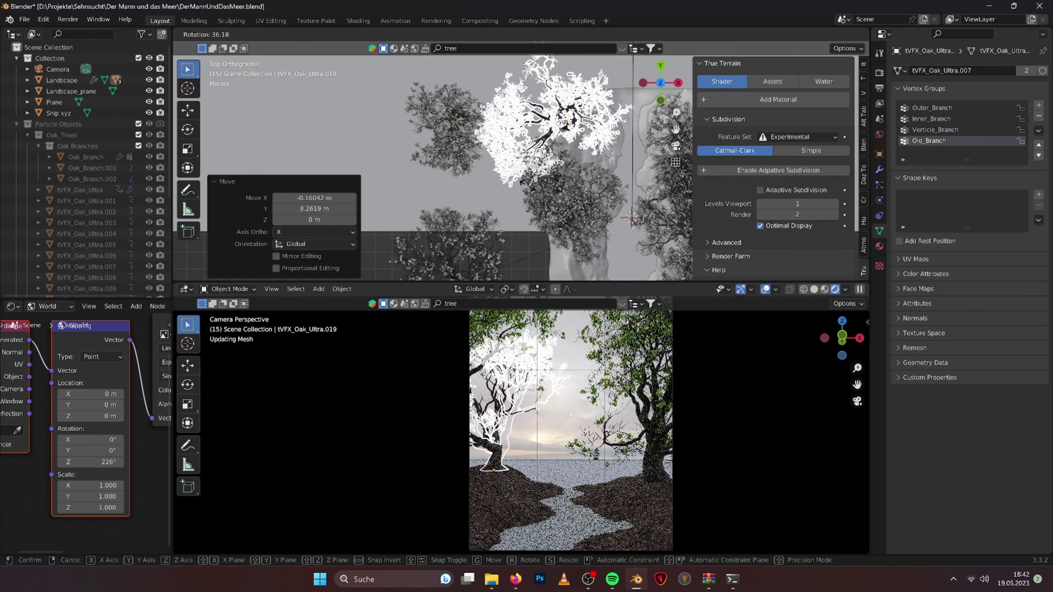
left_click(539, 137)
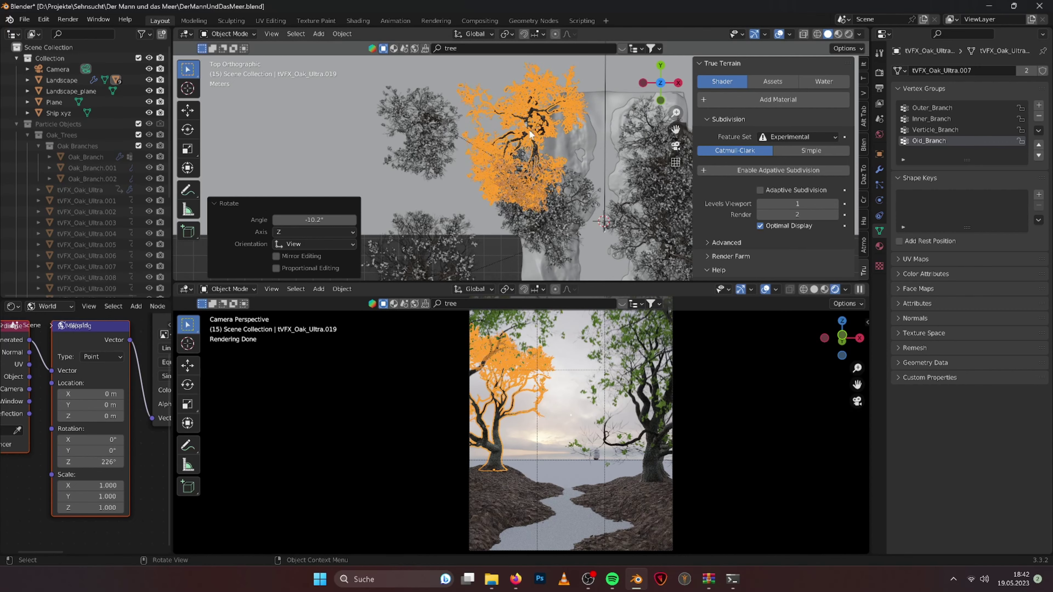
mouse_move(531, 133)
middle_mouse_down()
mouse_move(495, 152)
mouse_move(508, 160)
mouse_move(477, 124)
middle_mouse_up()
key("g")
key("z")
left_click(469, 151)
Reposition another oak tree from the top view.
left_click(477, 124)
key("KP_7")
key("g")
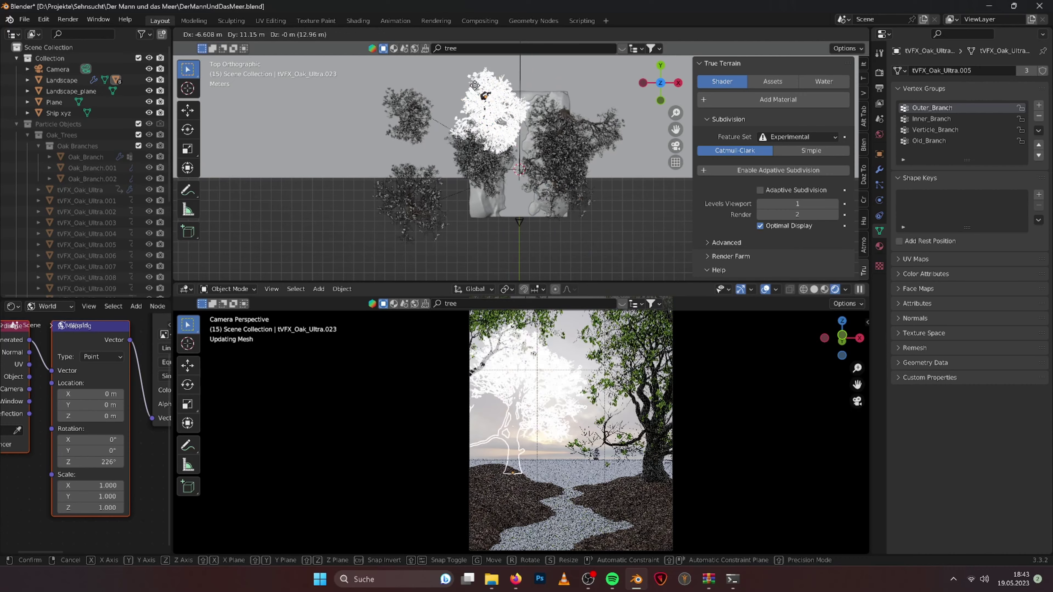
left_click(482, 129)
middle_click_drag(483, 128, 528, 178)
left_click(529, 178)
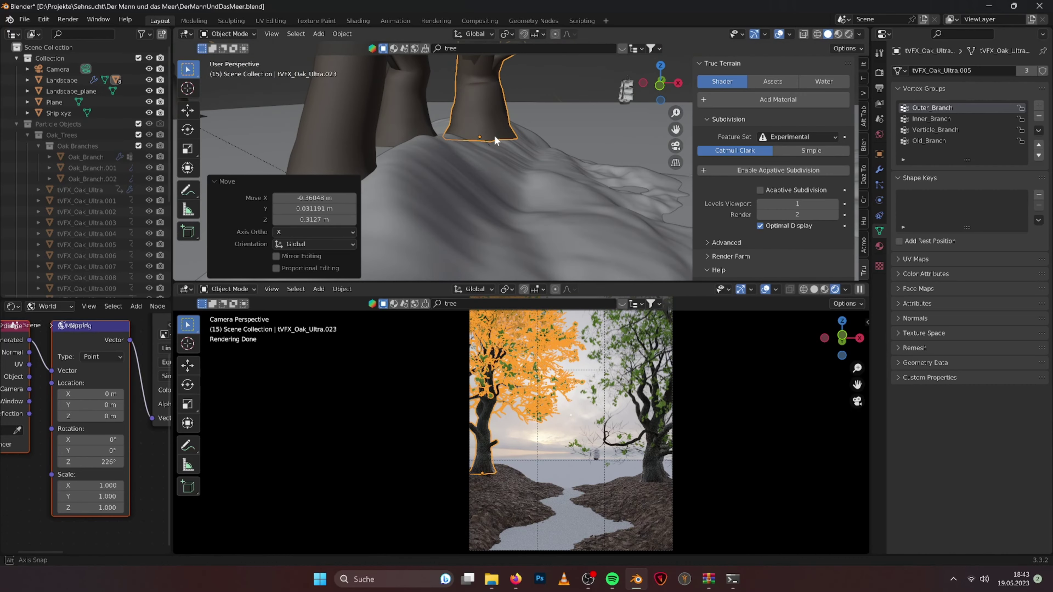
scroll(495, 135, "down", 6)
middle_click_drag(495, 135, 544, 206)
scroll(544, 207, "up", 5)
key("KP_7")
scroll(485, 205, "up", 3)
Move and rotate another oak tree, undoing and redoing a stray change.
left_click(514, 165)
key("g")
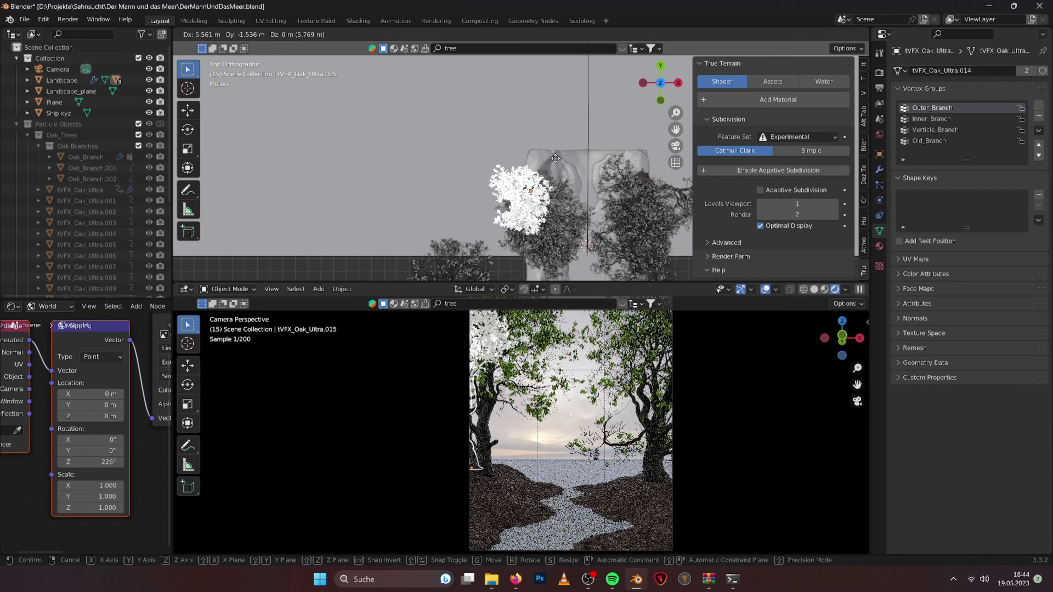
left_click(556, 157)
key("r")
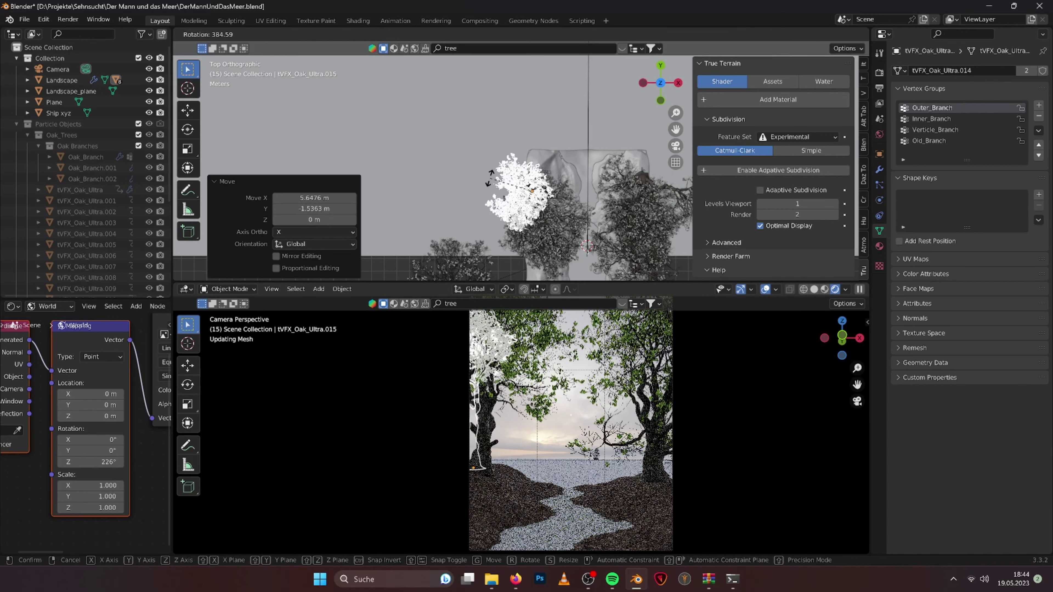
left_click(458, 171)
key("ctrl+z")
key("ctrl+z")
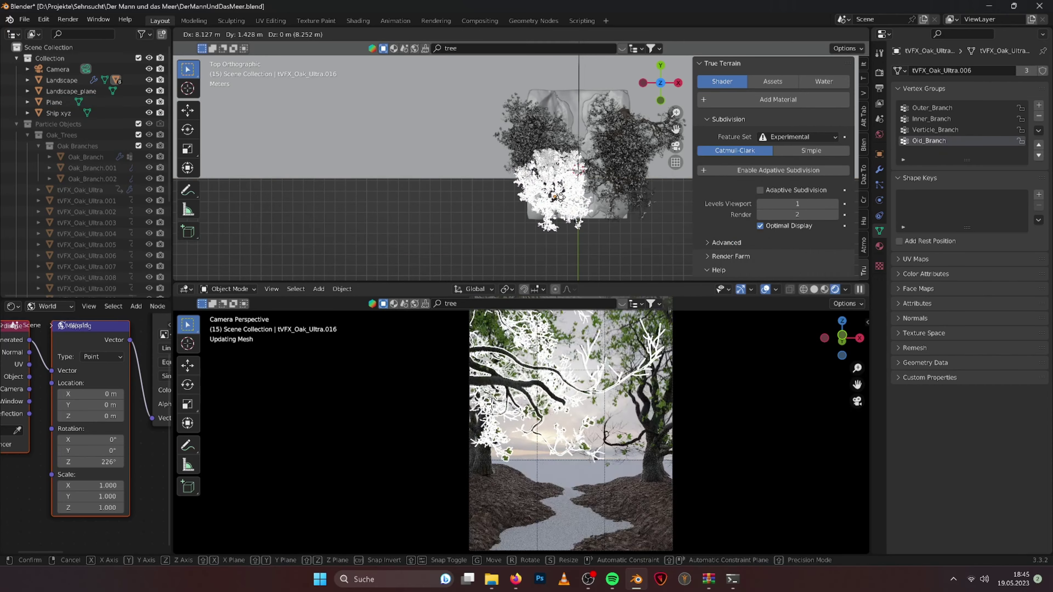
key("ctrl+shift+z")
Move another oak tree to a new position.
left_click(536, 177)
middle_click_drag(536, 177, 499, 202)
key("g")
left_click(510, 192)
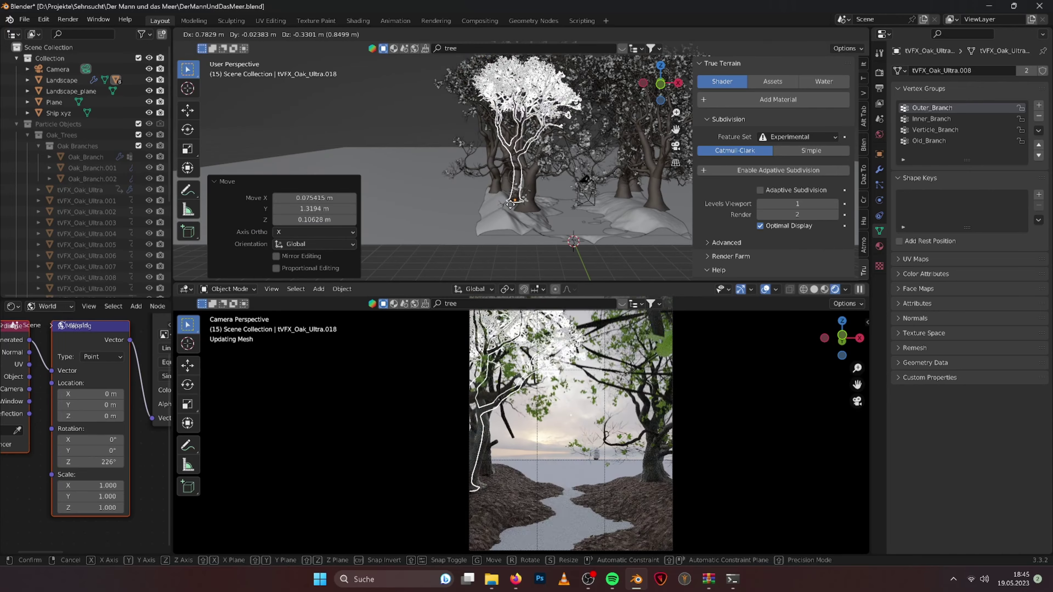
Spin the last oak tree around Z, discarding an accidental duplicate.
left_click(499, 202)
key("g")
key("r")
key("z")
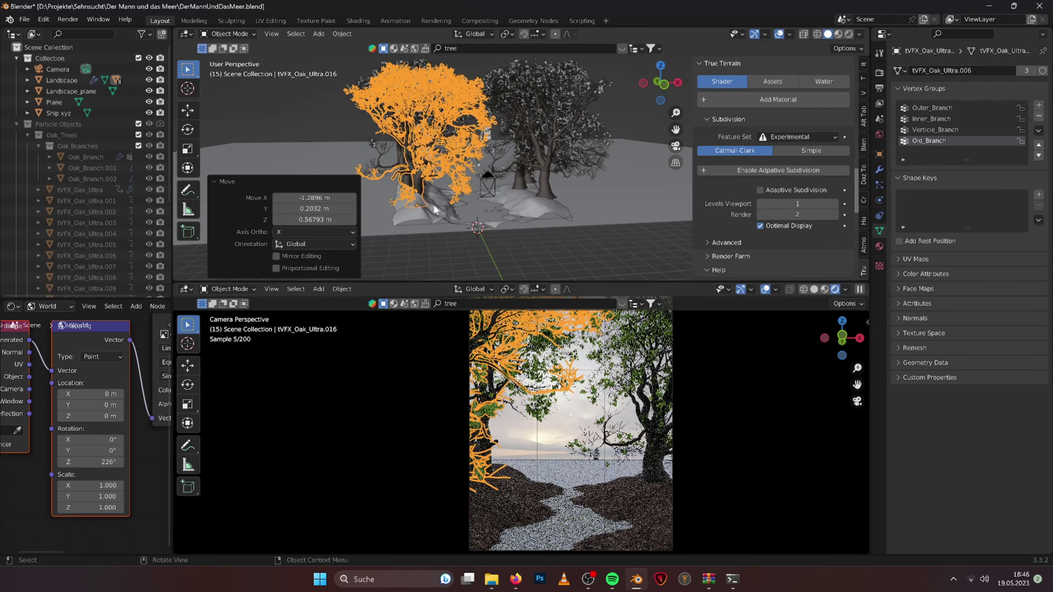
left_click(617, 237)
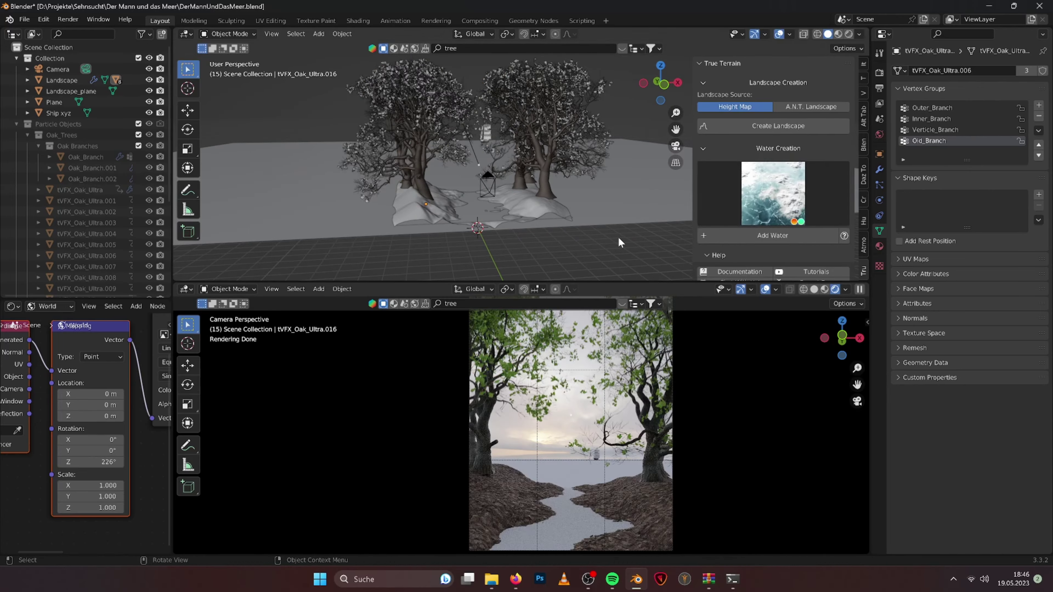
key("shift+d")
key("ctrl+z")
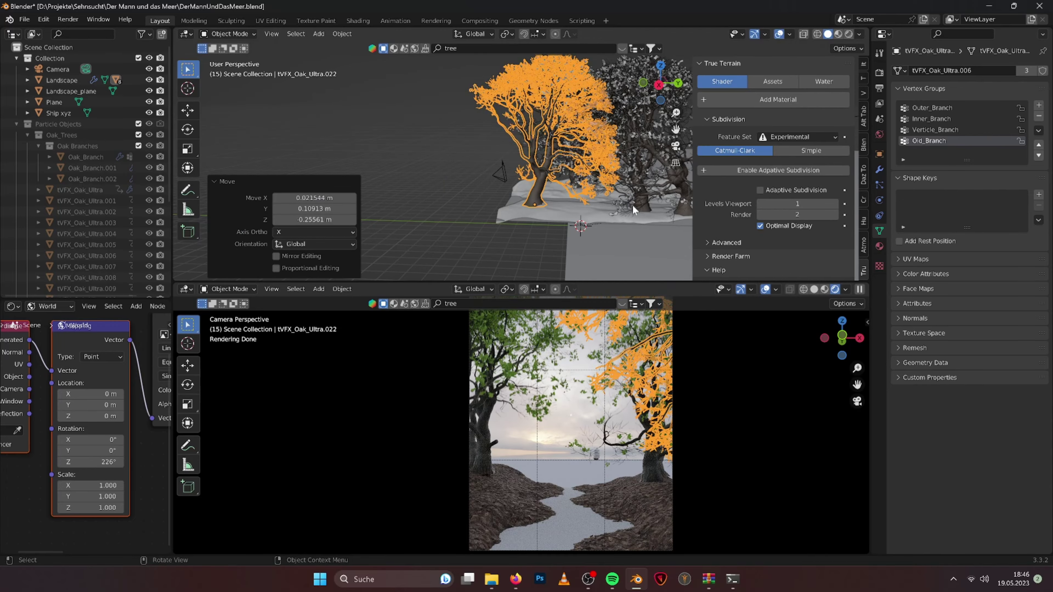
mouse_move(527, 202)
middle_mouse_down()
mouse_move(542, 199)
mouse_move(619, 254)
mouse_move(473, 161)
middle_mouse_up()
left_click(567, 201)
Set the World Surface strength to 0.2 and enlarge the camera viewport area.
left_click(473, 161)
left_click(880, 134)
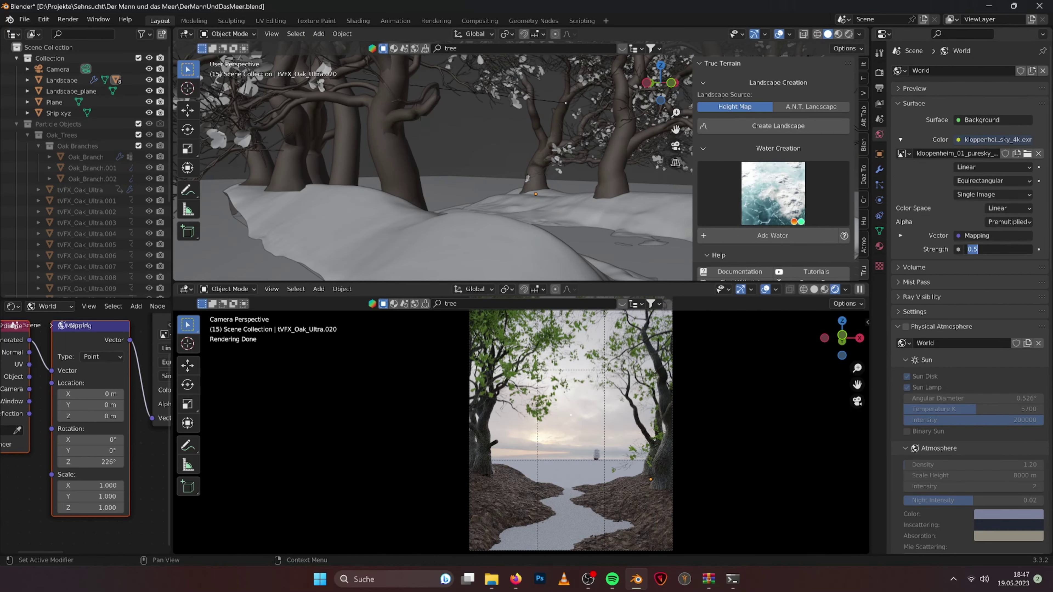
left_click_drag(1003, 250, 992, 250)
type("0.2")
key("Return")
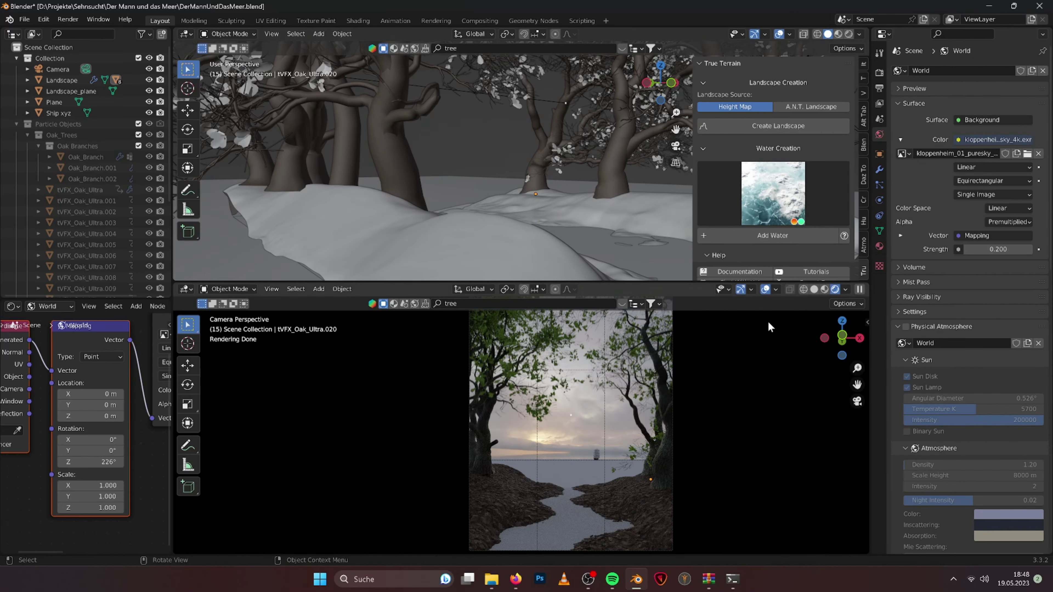
left_click_drag(592, 284, 568, 244)
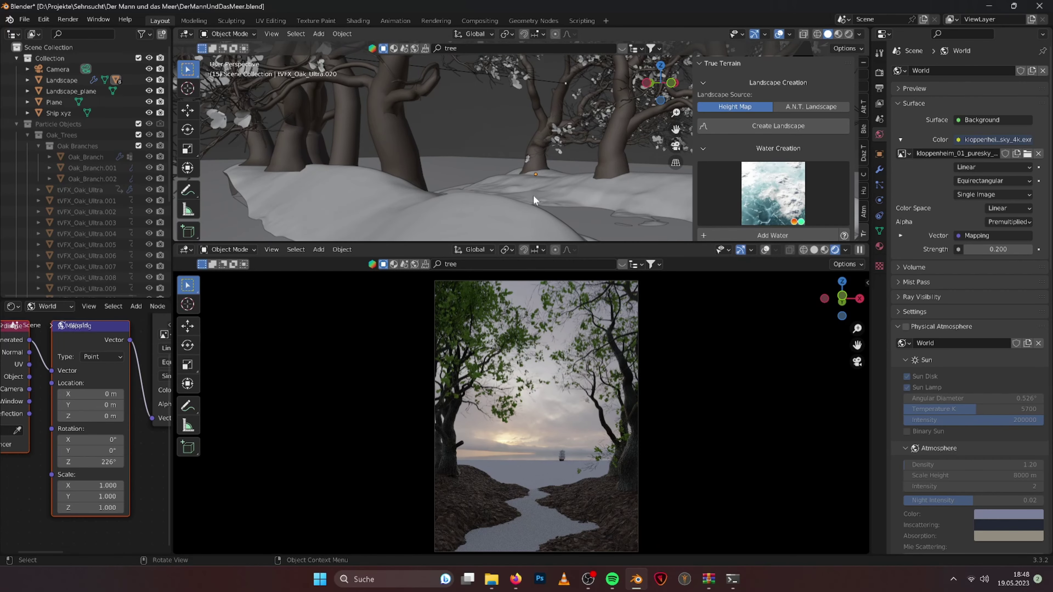
left_click(529, 196)
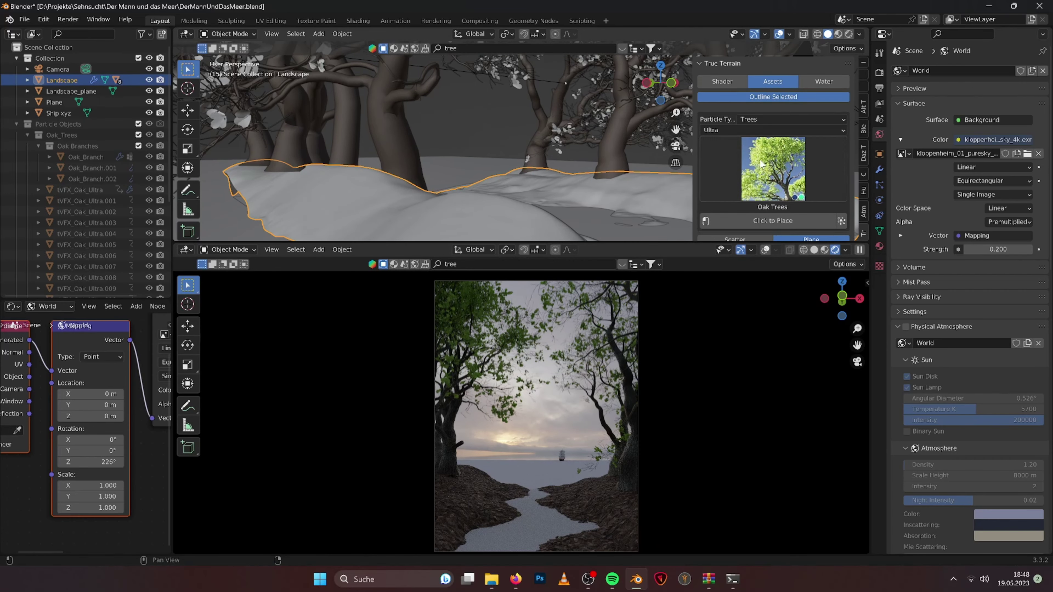
Place Procedural Brown Rocks at two spots along the shore.
scroll(767, 145, "down", 4)
left_click(757, 96)
left_click(750, 111)
left_click(781, 143)
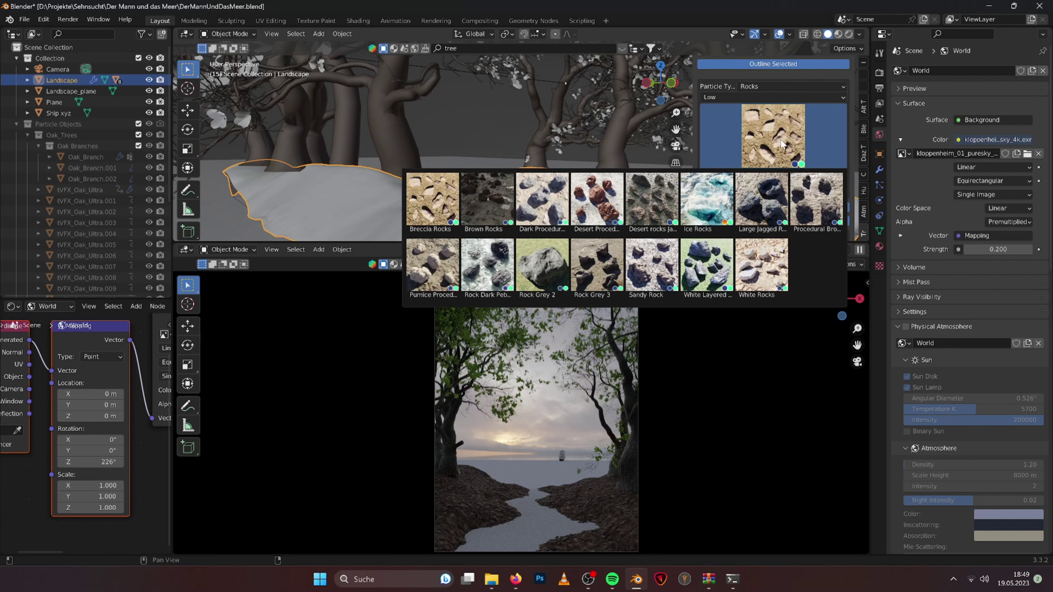
left_click(816, 199)
left_click(773, 188)
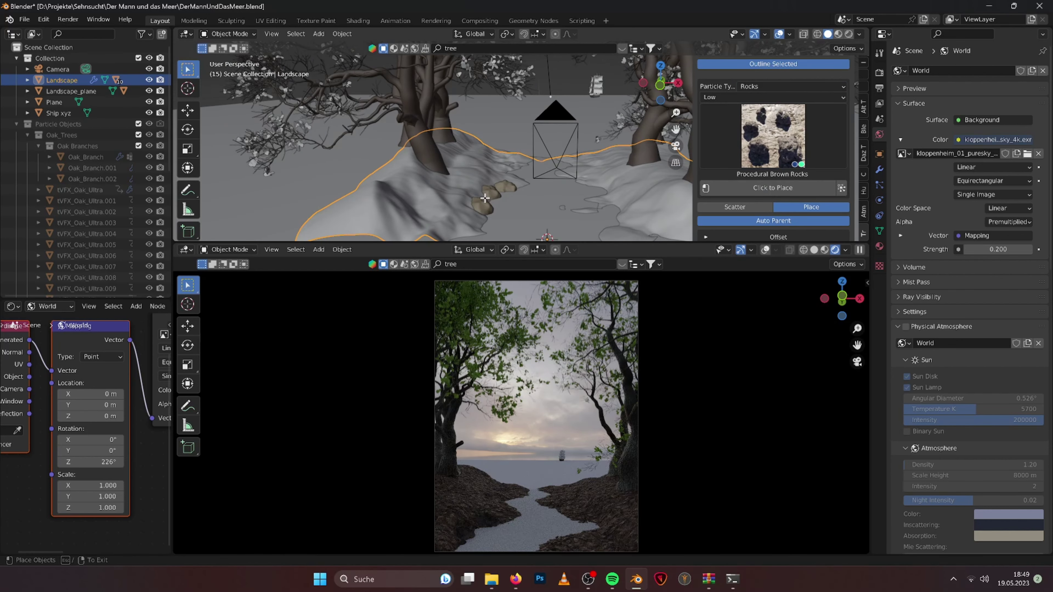
left_click(485, 199)
scroll(792, 194, "down", 4)
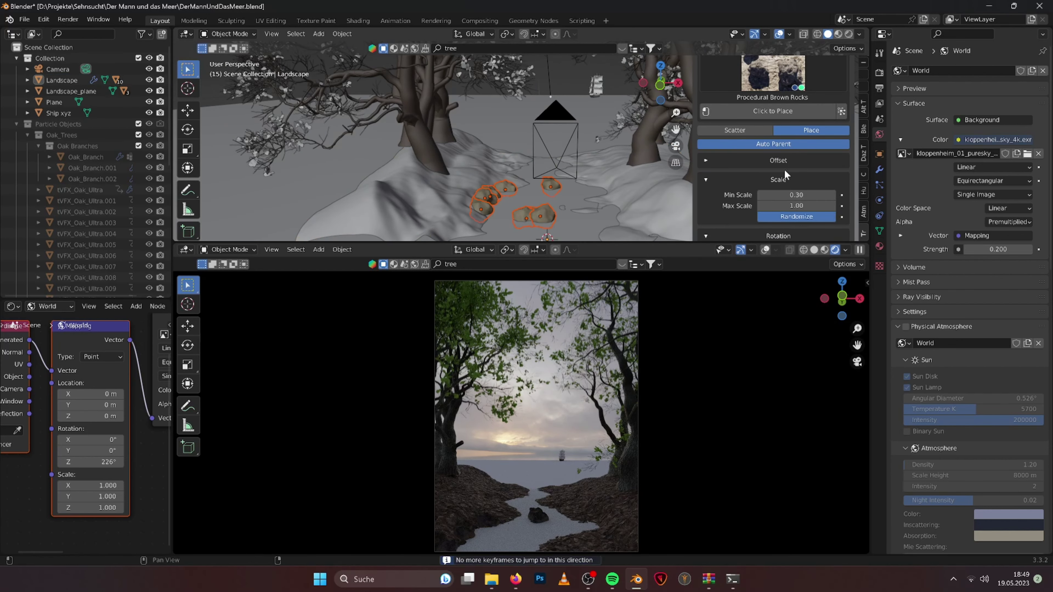
left_click(541, 199)
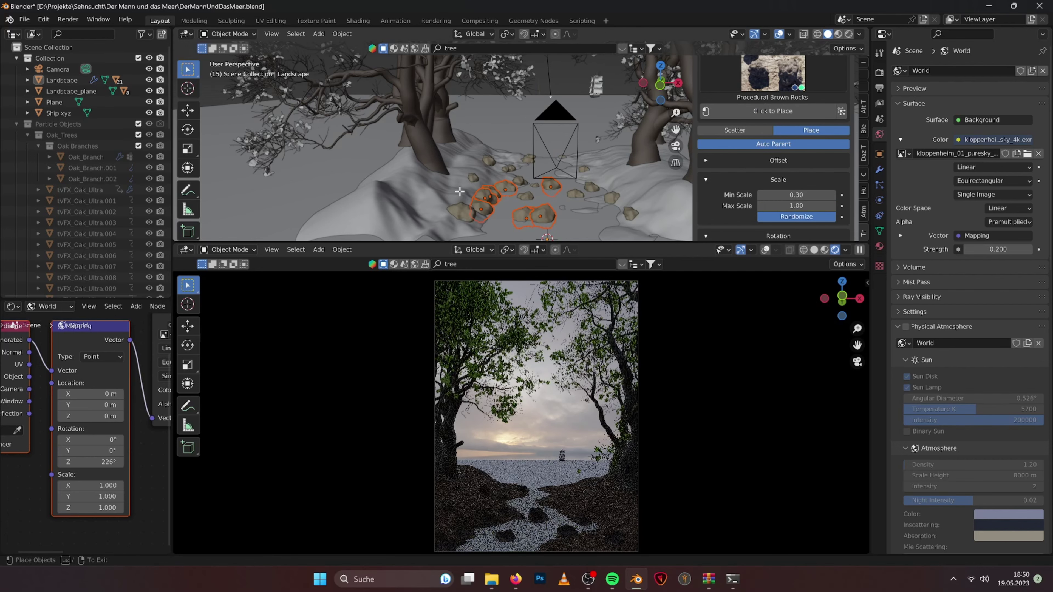
Place Dark Procedural Rocks along the shore path.
left_click(772, 73)
left_click(668, 175)
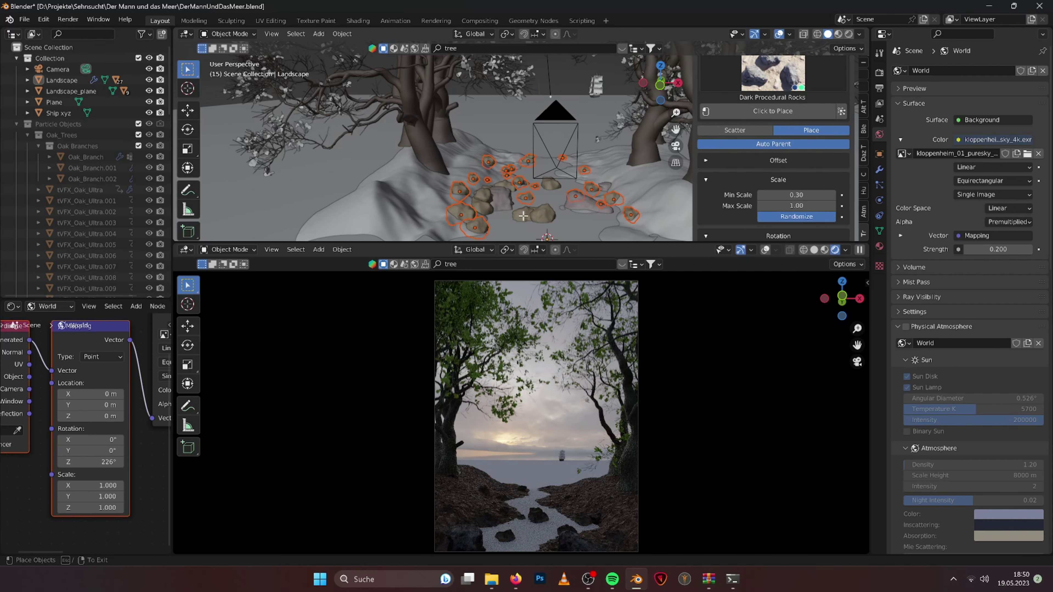
scroll(450, 204, "up", 5)
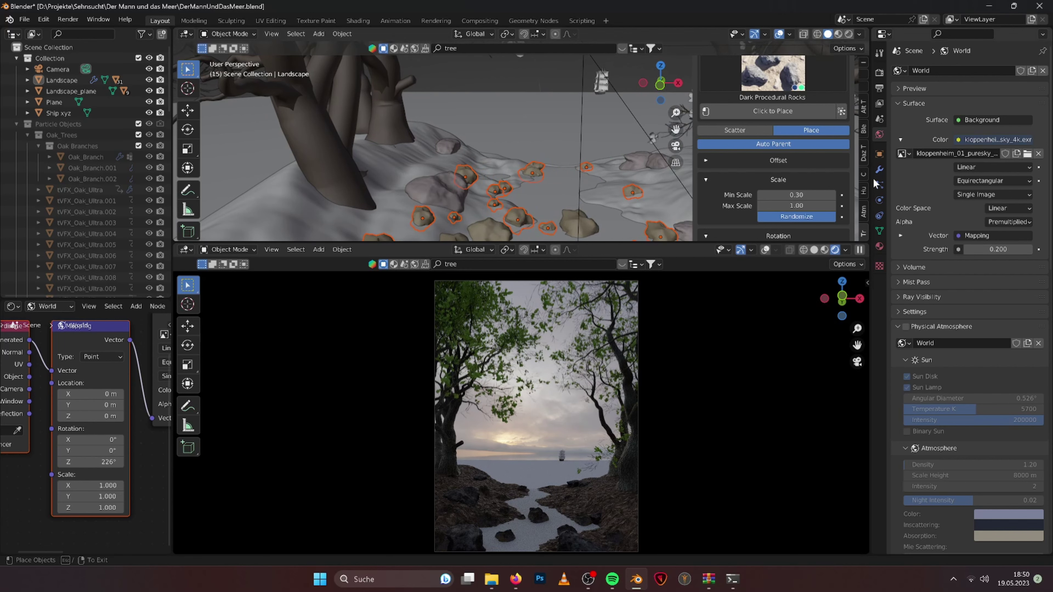
left_click(773, 73)
Choose the Fern asset, set its minimum scale to 0.5, and place a few ferns among the rocks.
left_click(776, 111)
left_click(759, 141)
middle_click_drag(545, 187, 558, 166, "shift")
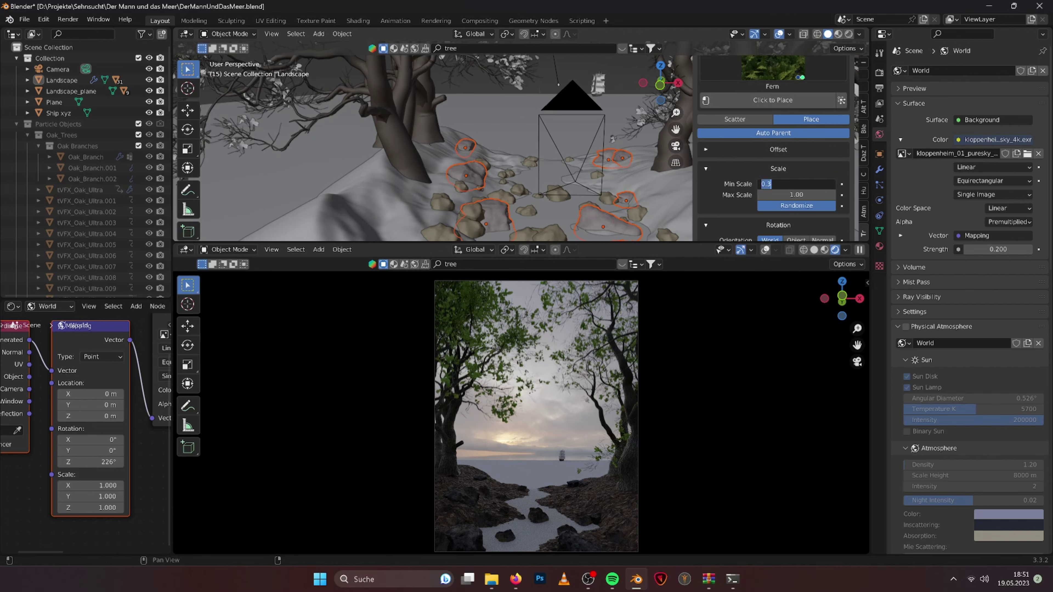
type("0.5")
key("Return")
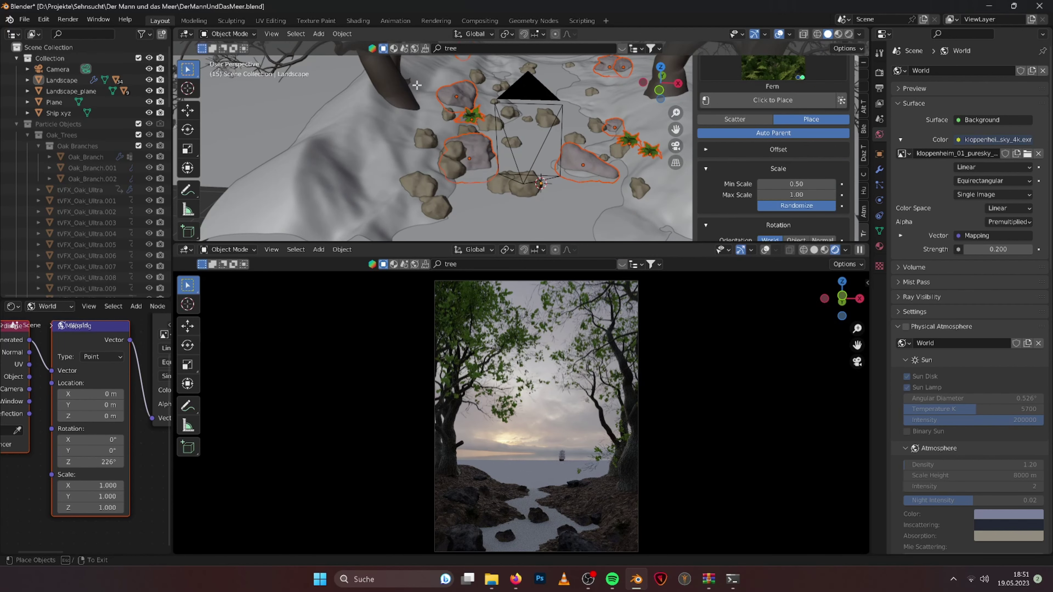
left_click(417, 85)
middle_click_drag(417, 84, 434, 105)
Add a Fern scatter system to the landscape with maximum density 0.8.
scroll(716, 137, "down", 3)
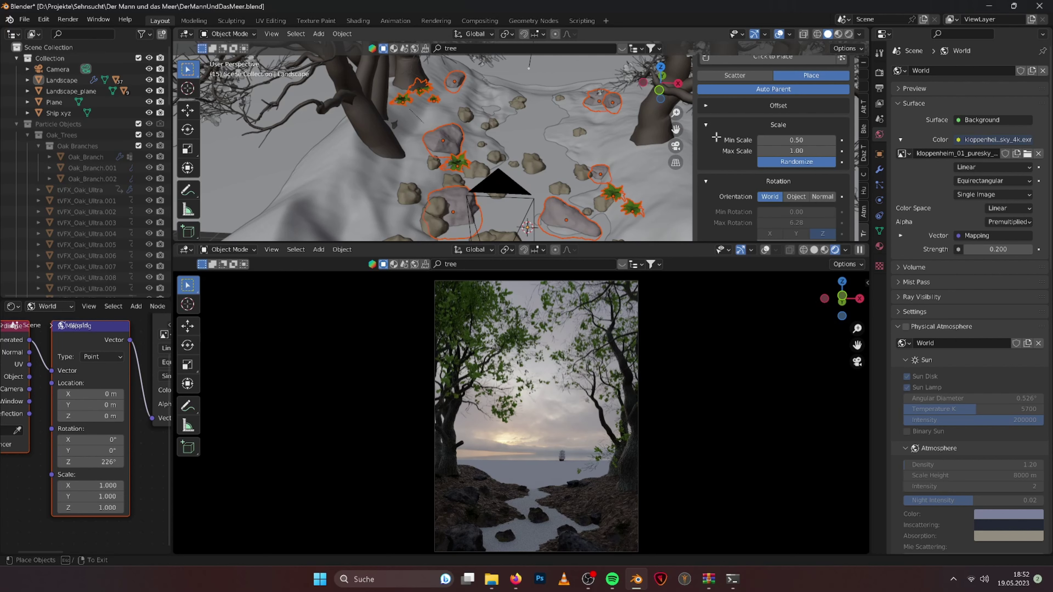
left_click(735, 75)
scroll(787, 154, "down", 3)
left_click(746, 163)
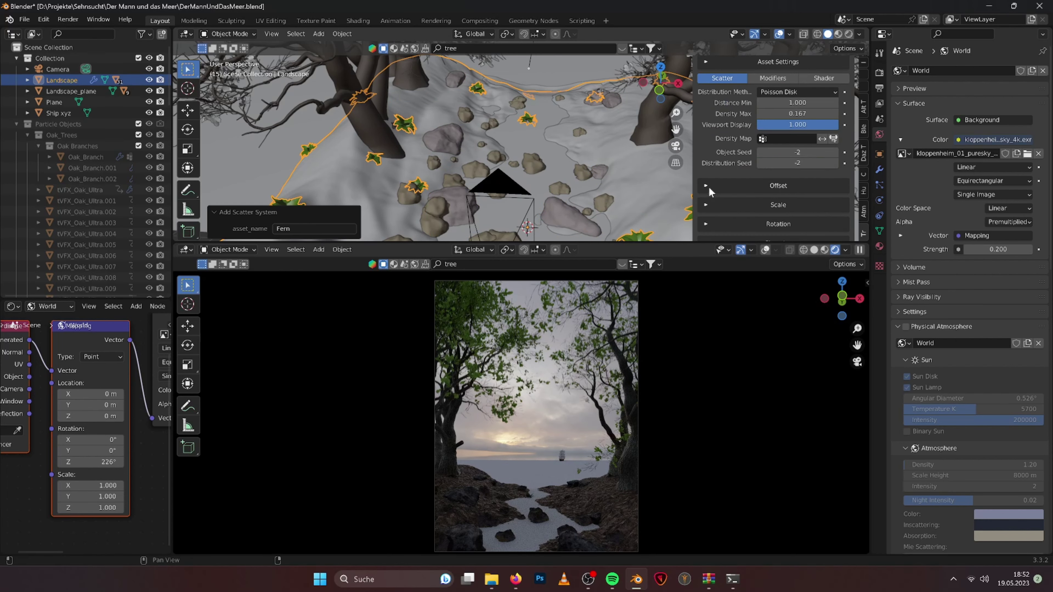
middle_click_drag(557, 157, 616, 230)
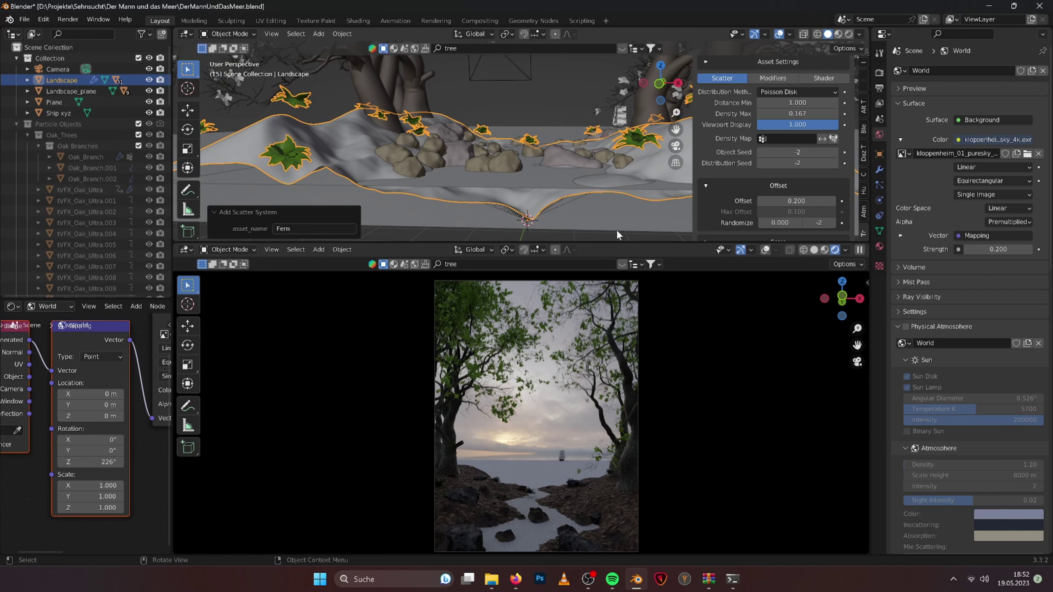
scroll(788, 187, "up", 6)
left_click(810, 224)
type(".5")
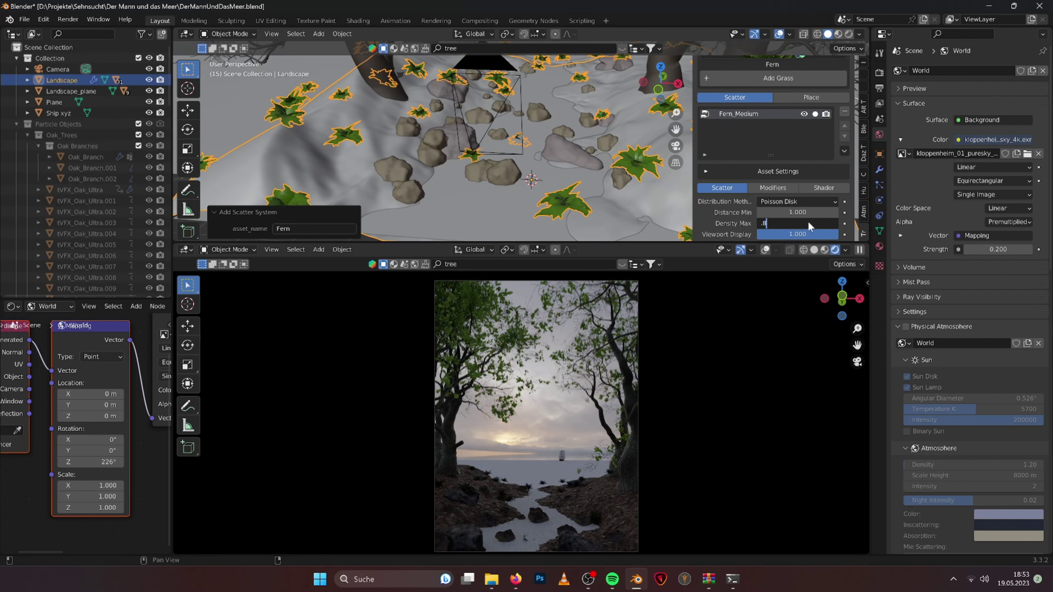
key("Return")
Set the fern offset to 0.1 and maximum scale to 2.0, then check from a frontal view.
scroll(806, 223, "down", 5)
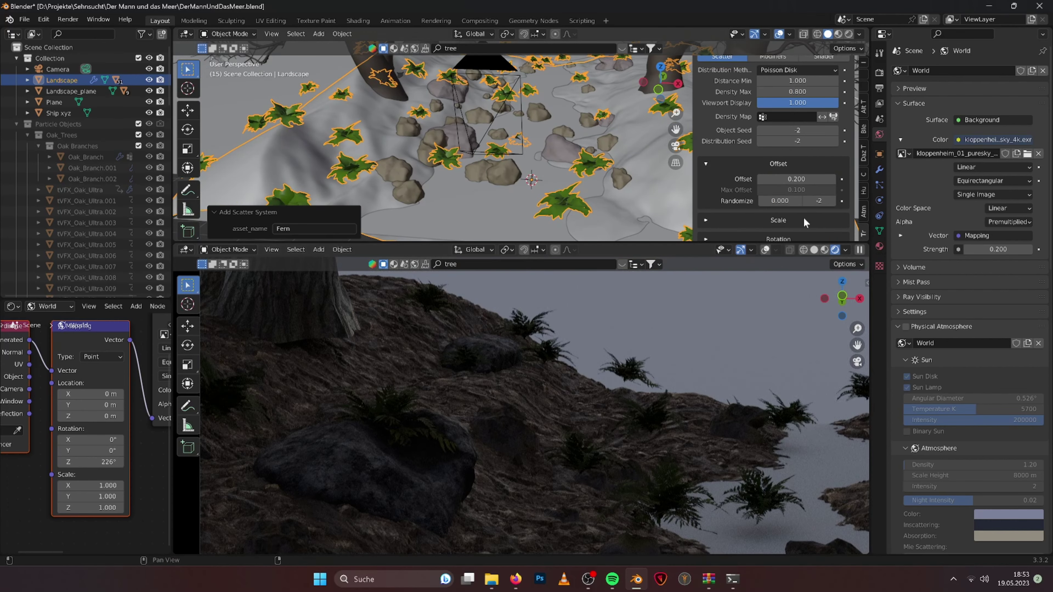
key("Return")
scroll(731, 178, "down", 3)
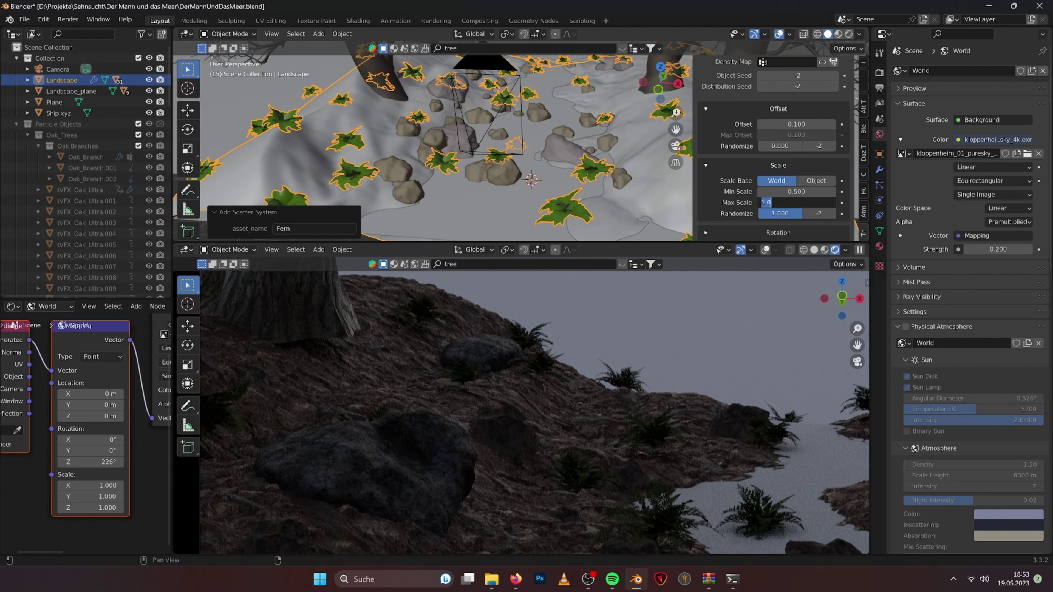
key("Return")
mouse_move(601, 162)
middle_mouse_down()
mouse_move(650, 139)
mouse_move(601, 232)
middle_mouse_up()
left_click_drag(601, 241, 601, 292)
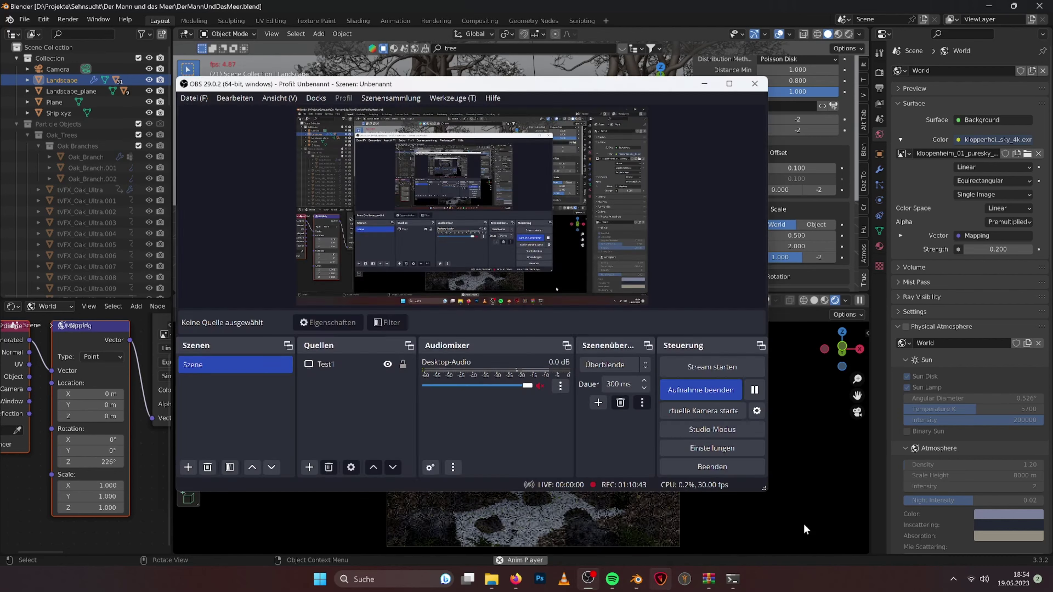
scroll(733, 203, "down", 2)
scroll(733, 203, "down", 3)
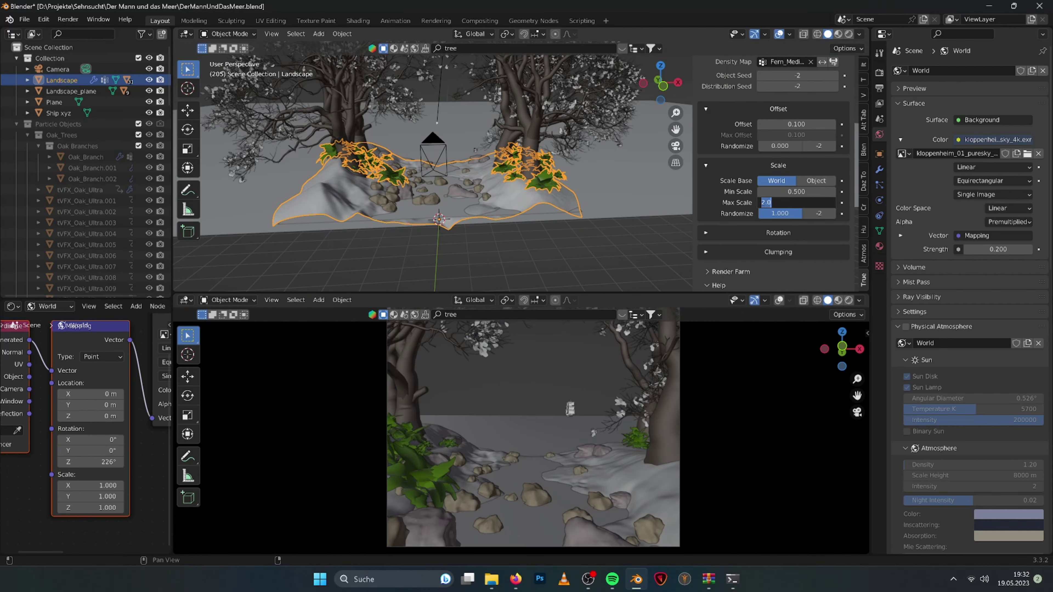
Pick Great Brome from the grass types as the scatter to add.
key("z")
scroll(771, 137, "up", 5)
left_click(772, 125)
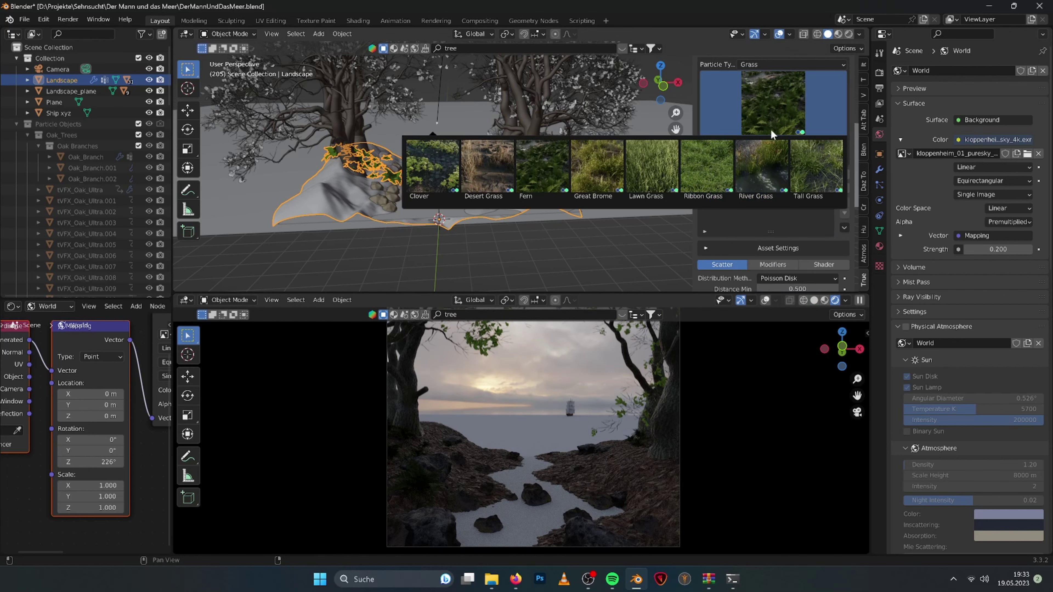
left_click(597, 168)
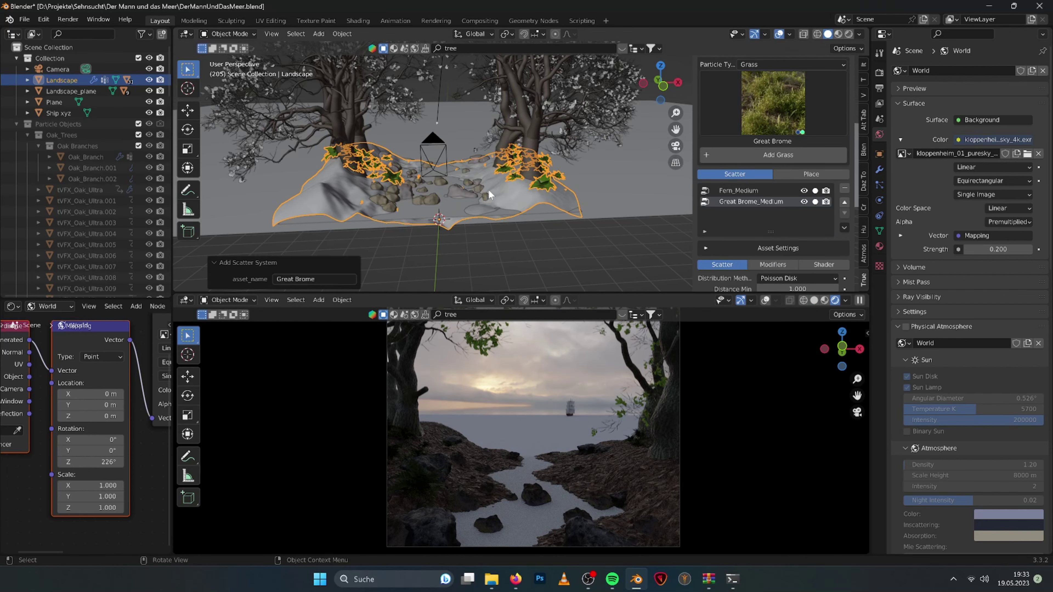
scroll(489, 191, "up", 3)
scroll(805, 237, "down", 5)
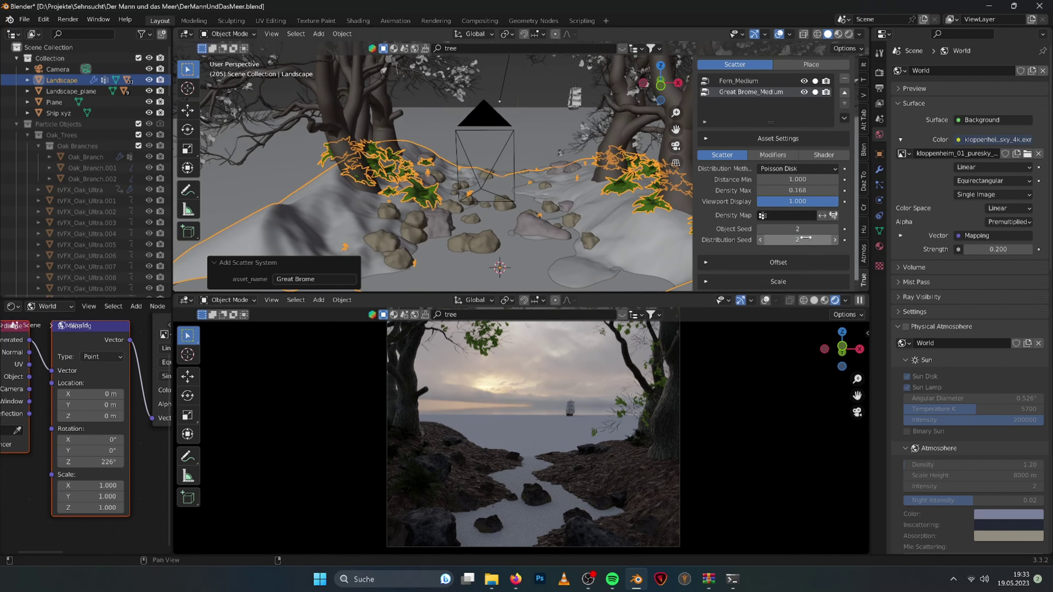
left_click(813, 302)
scroll(797, 186, "down", 4)
Raise the grass maximum density, set maximum scale 1.5, change the seed, and create a density map.
left_click(797, 113)
left_click_drag(797, 124, 825, 125)
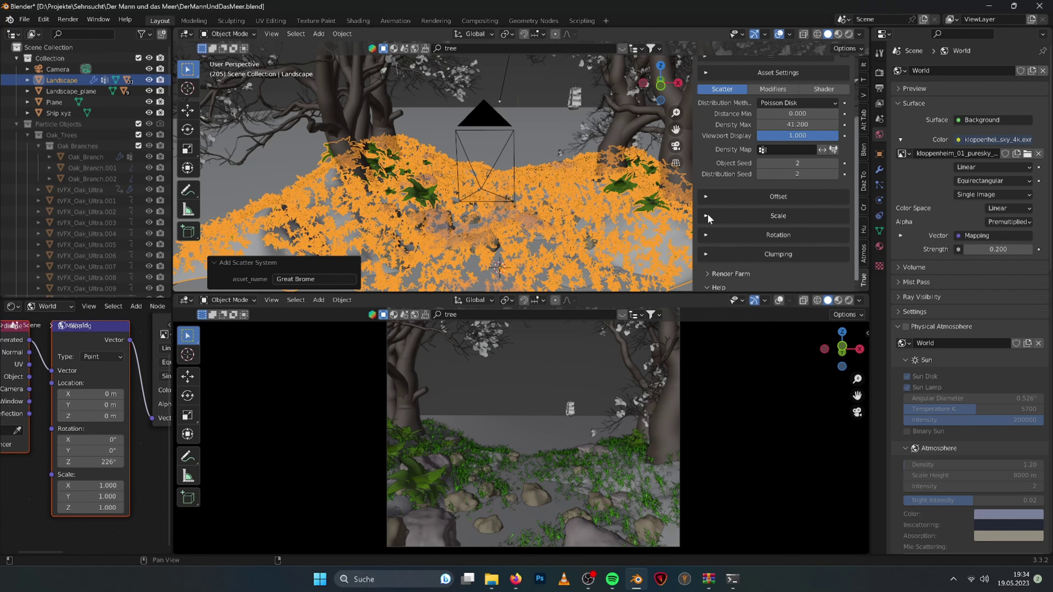
type("5")
key("Return")
left_click_drag(819, 264, 829, 264)
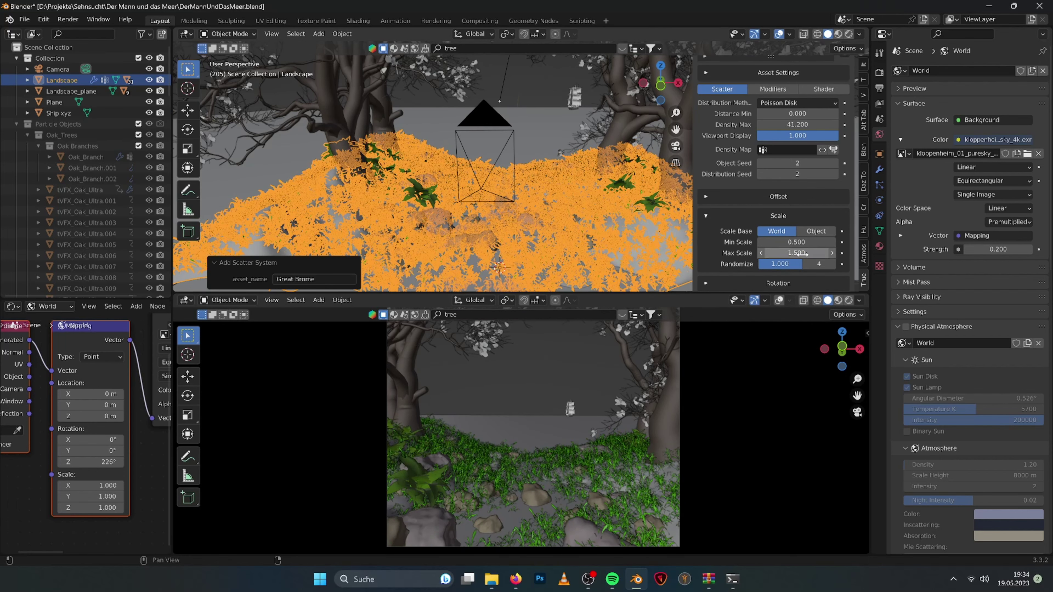
left_click(833, 150)
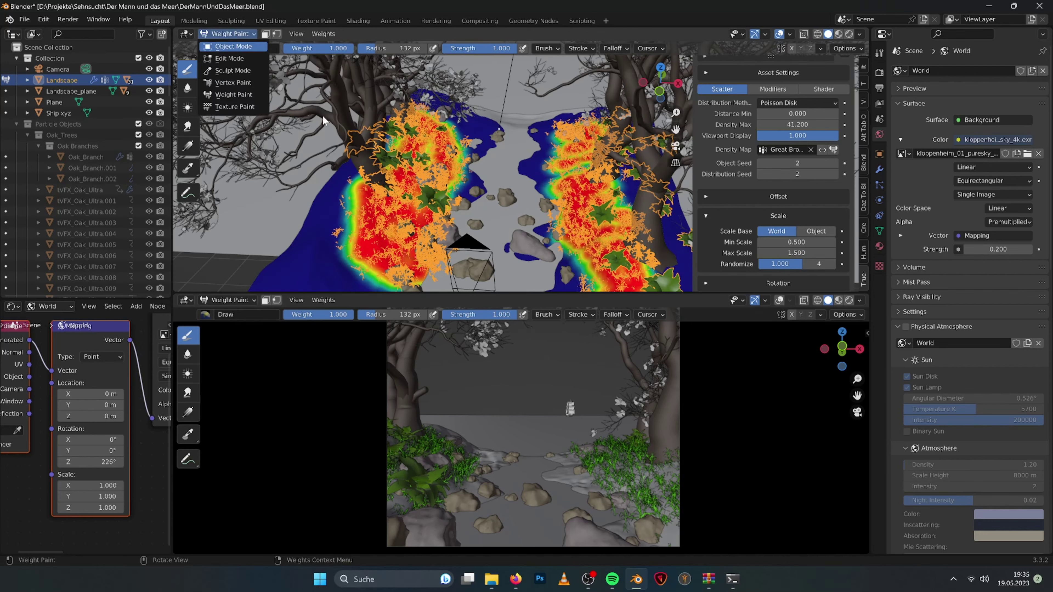
Return to Object Mode and tweak the Great Brome offset and maximum density beneath the trees.
left_click(233, 46)
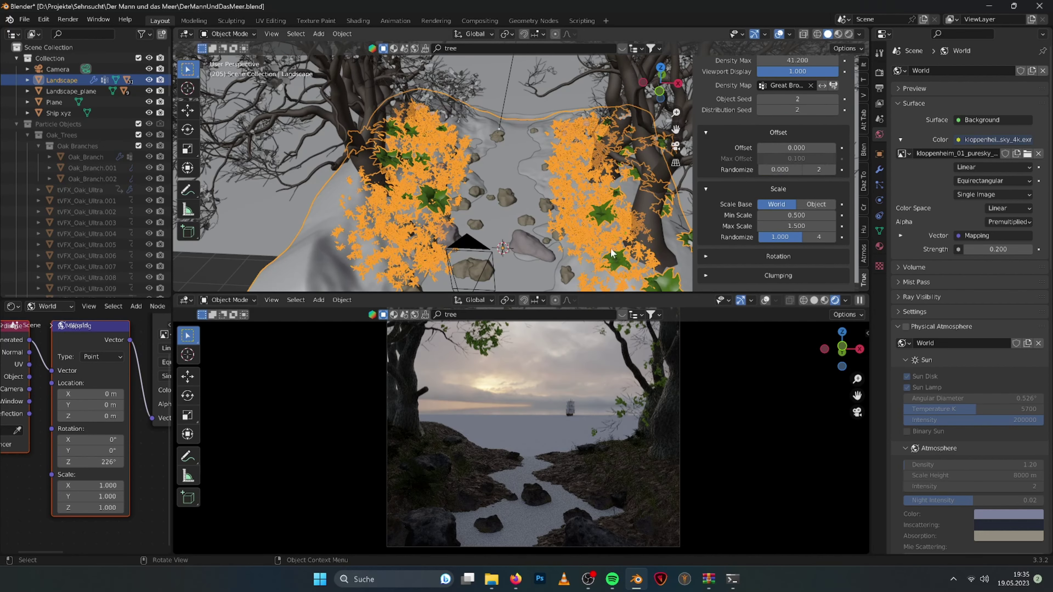
middle_click_drag(610, 253, 799, 147)
left_click_drag(798, 147, 795, 147)
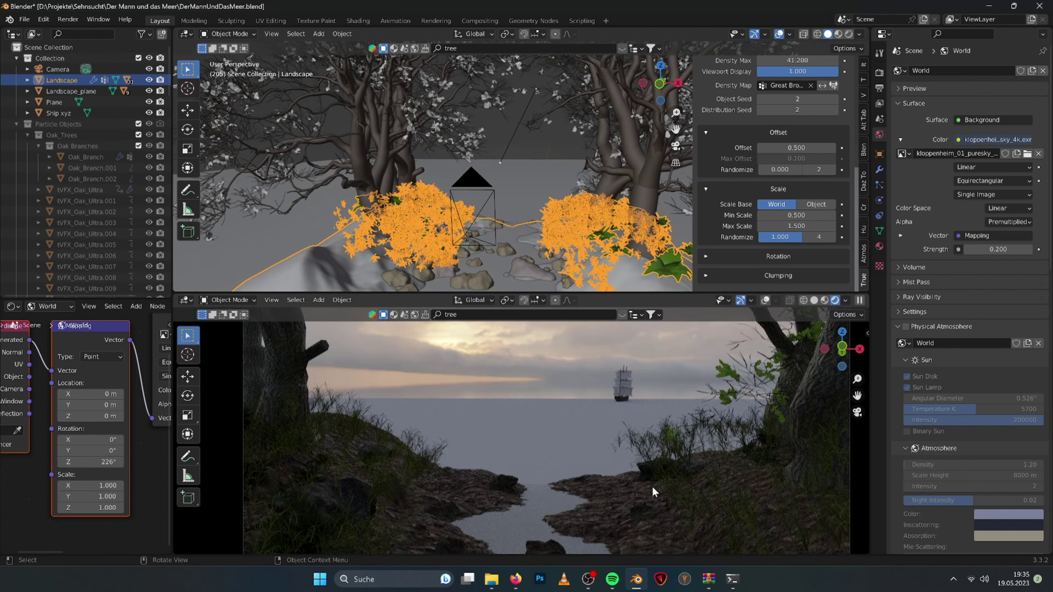
scroll(794, 154, "up", 5)
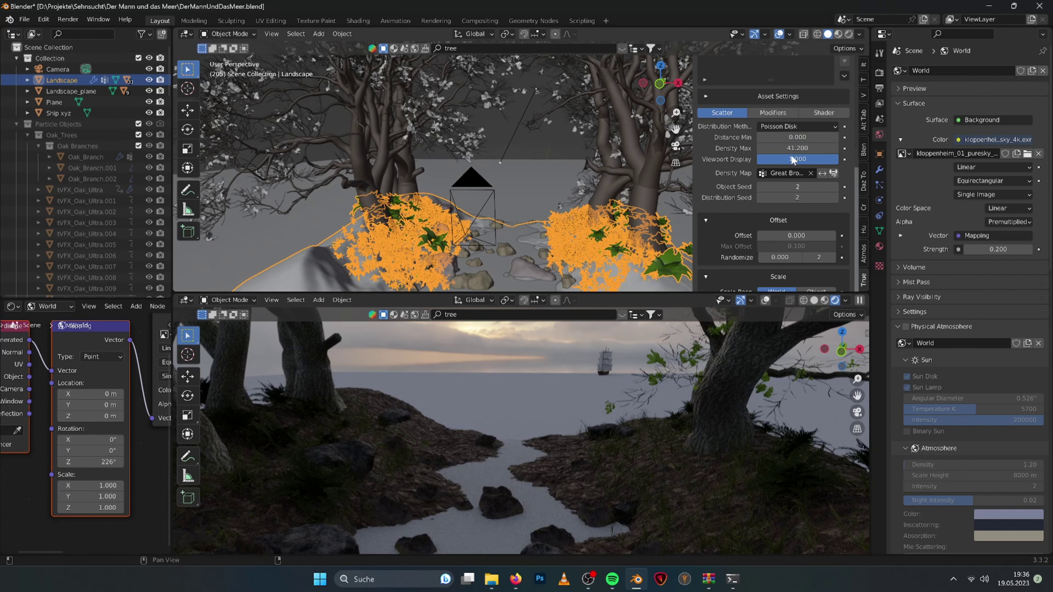
scroll(577, 259, "up", 3)
scroll(789, 165, "up", 4)
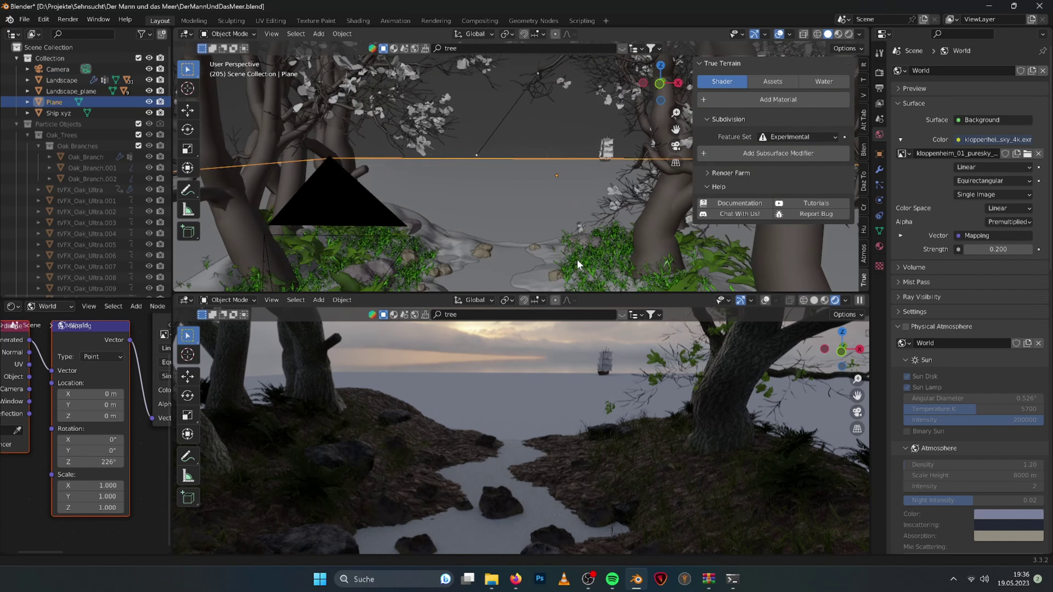
left_click_drag(780, 212, 789, 212)
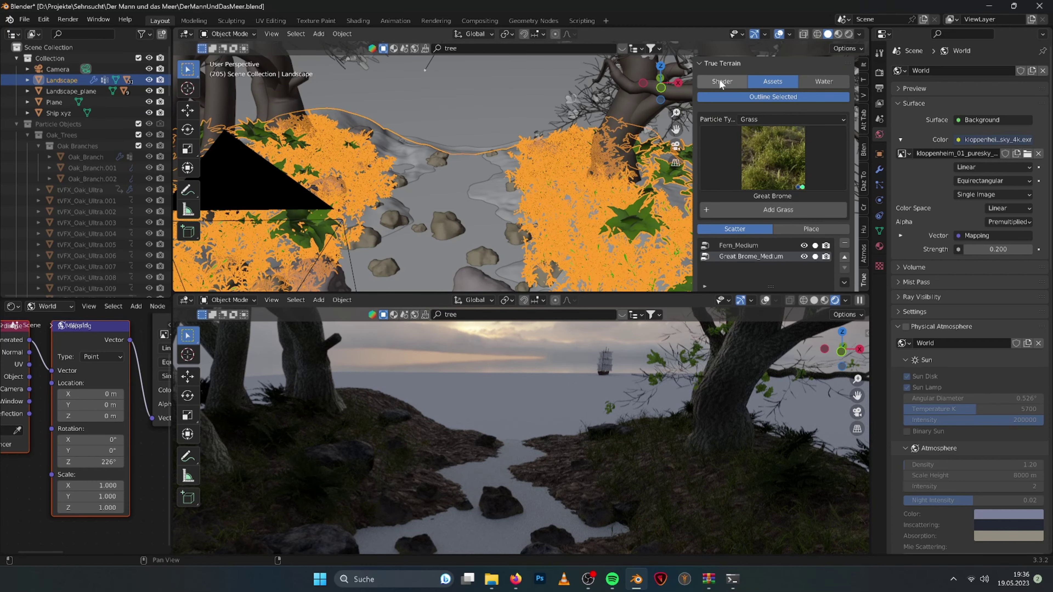
Enable the Ground - Secondary layer and try the Aquatic Light Rock 003 texture.
left_click(503, 192)
key("ctrl+z")
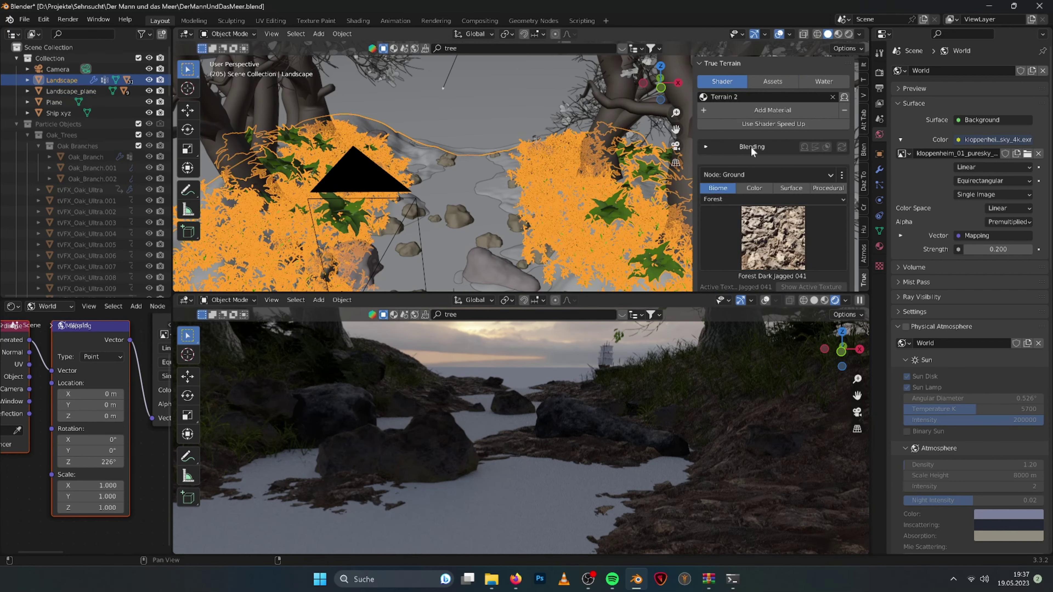
left_click(763, 201)
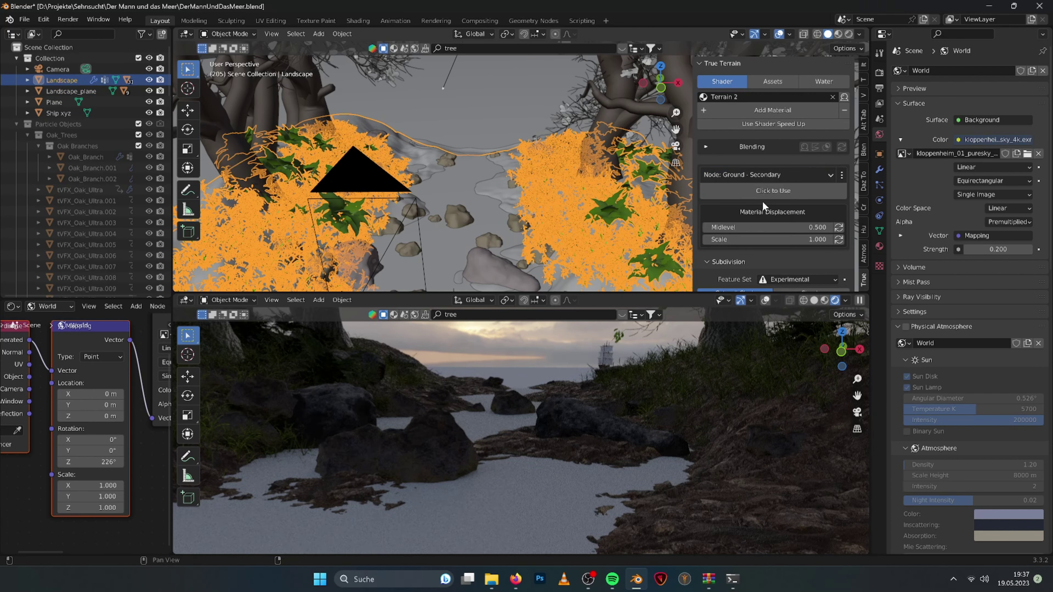
left_click(761, 195)
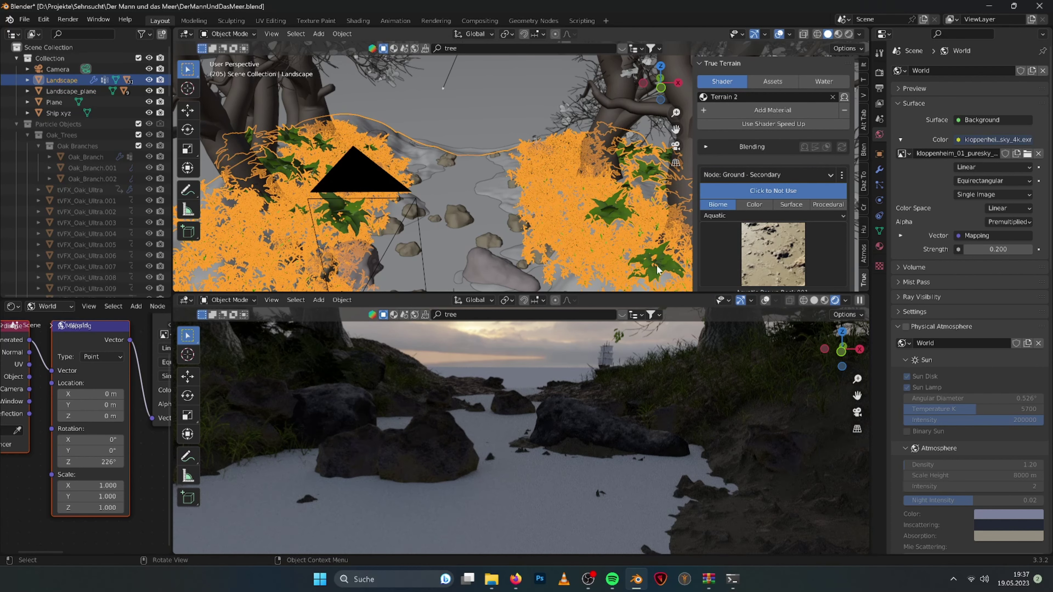
left_click(713, 265)
left_click(740, 326)
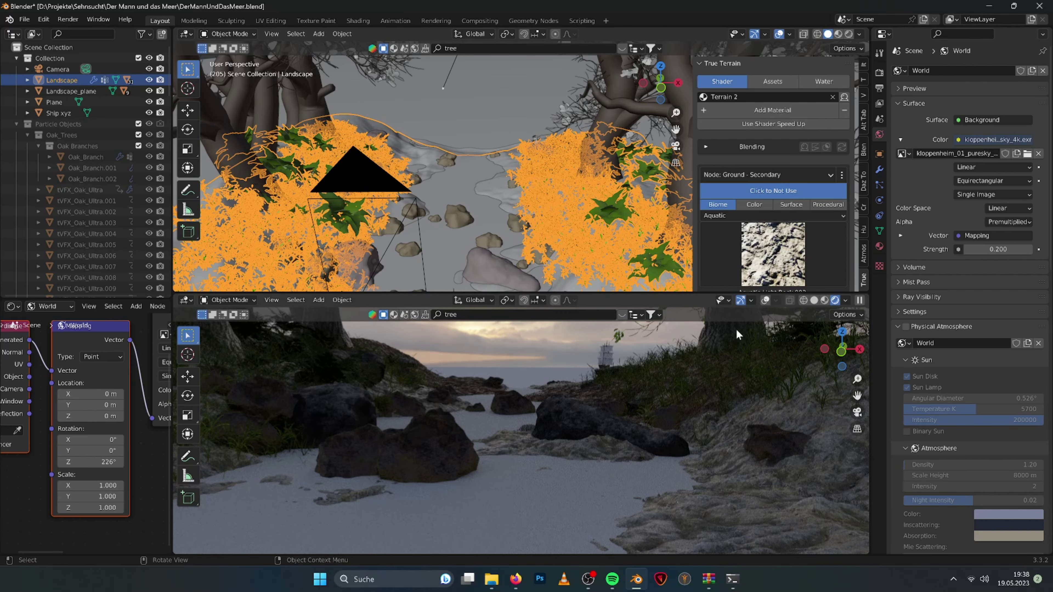
key("KP_0")
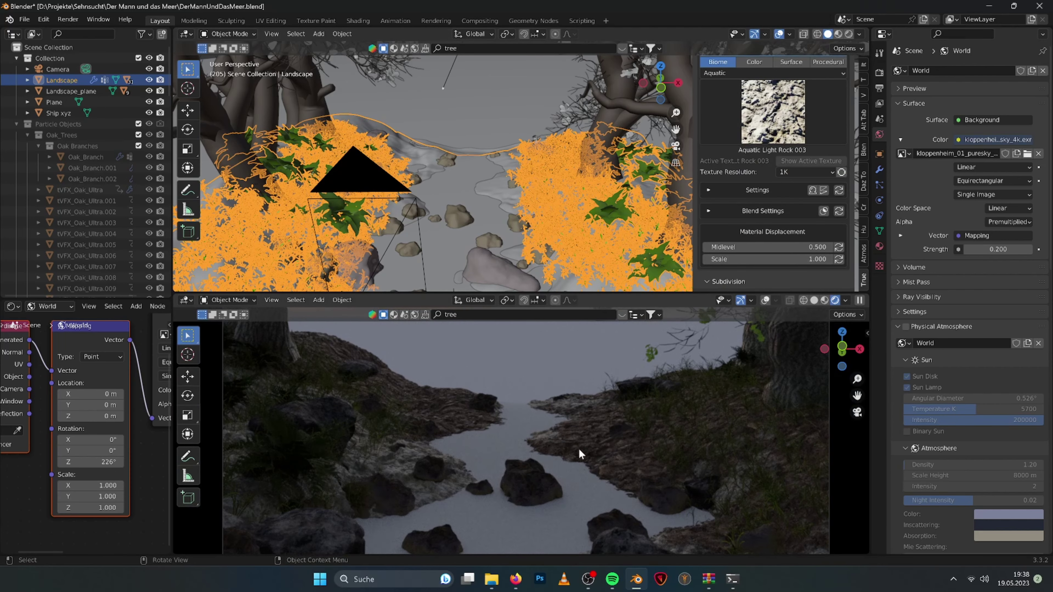
Set ground wetness to 0.3, switch to Aquatic Dark Sandy, and select Landscape_plane.
left_click(709, 190)
left_click(787, 219)
type(".3")
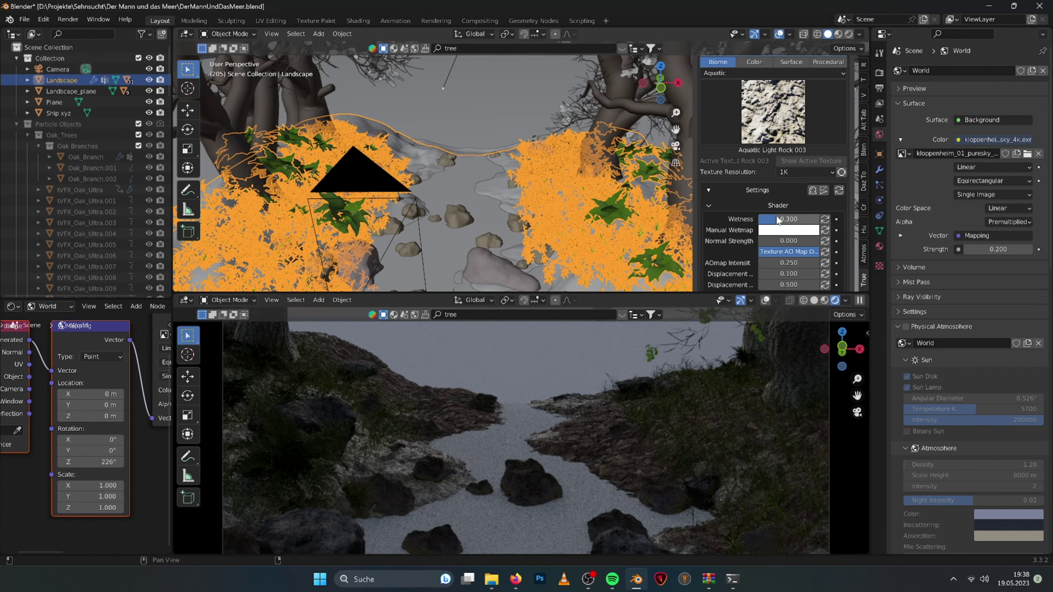
key("Return")
left_click(720, 141)
left_click(540, 176)
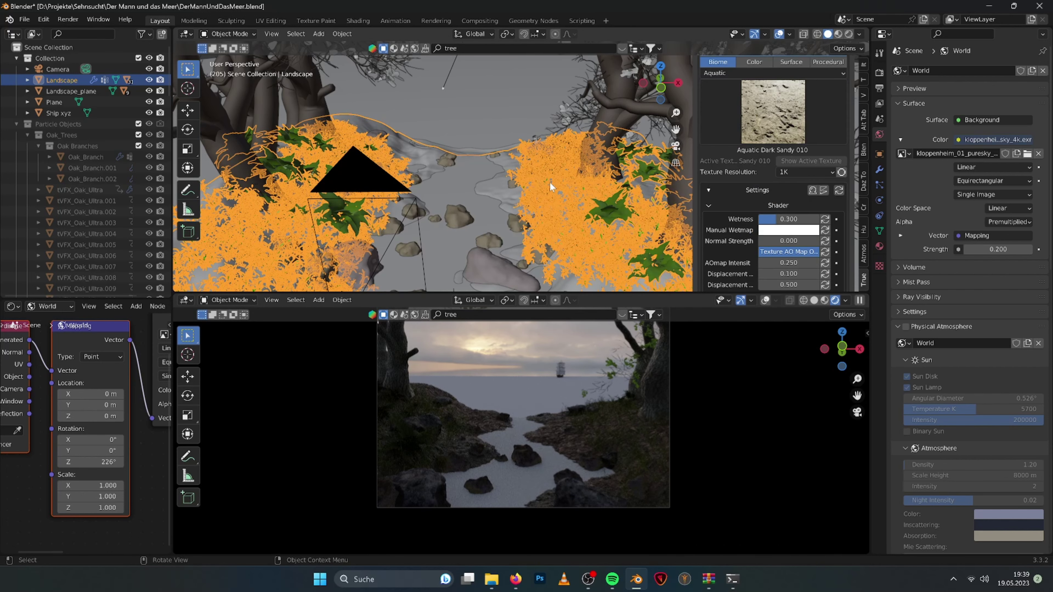
left_click(471, 177)
Give Landscape_plane a terrain material, then add an enlarged water plane raised 1.31 m.
left_click(777, 99)
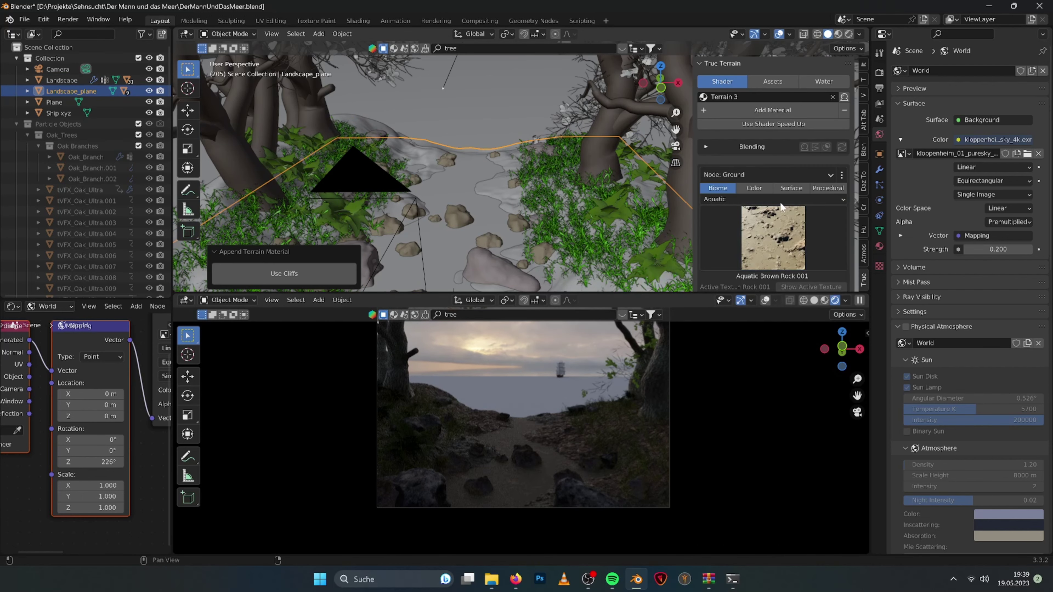
left_click(823, 81)
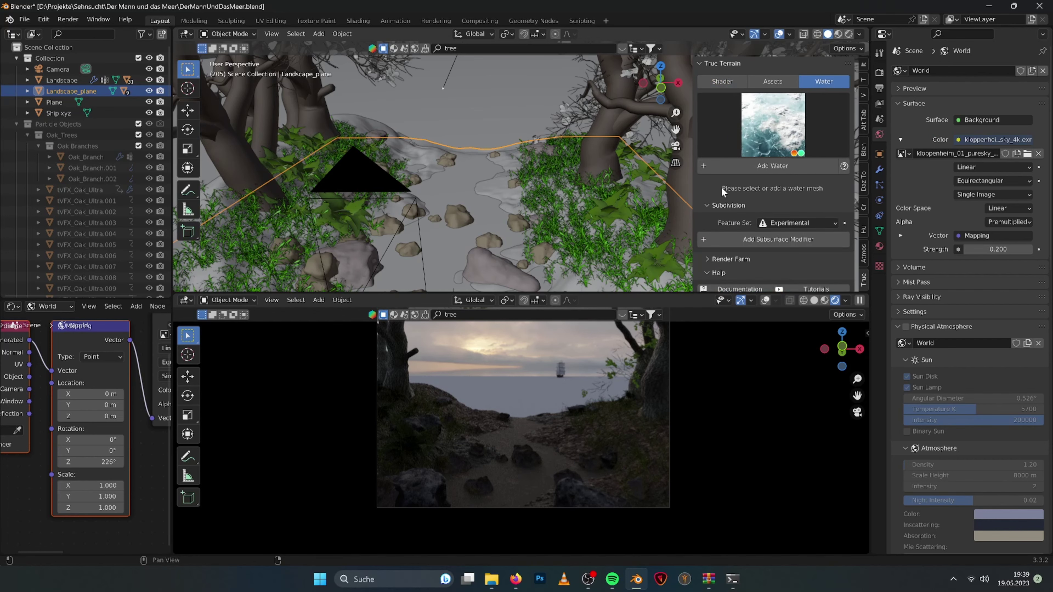
left_click(772, 166)
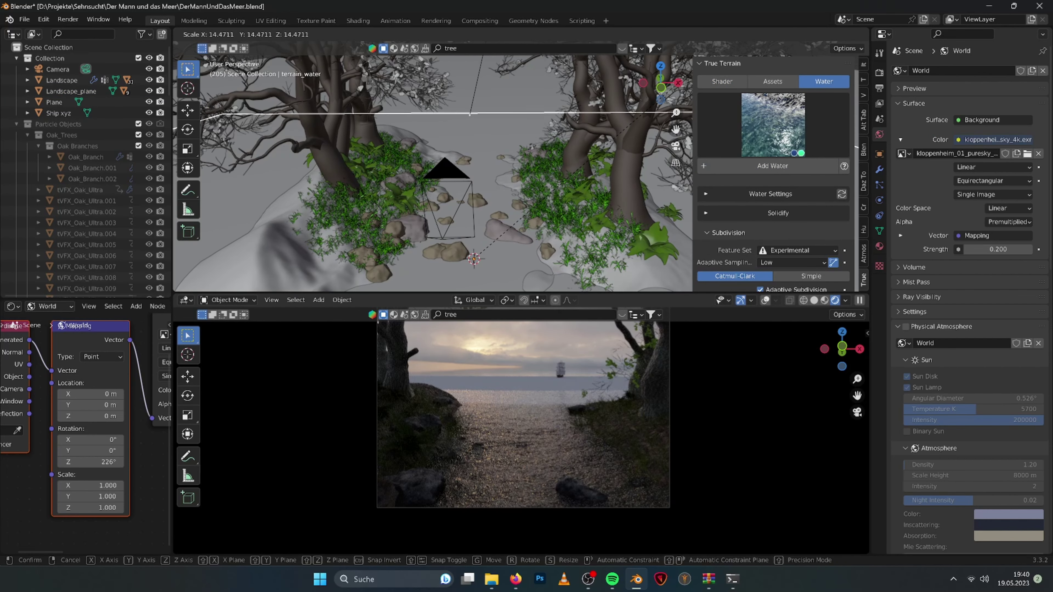
left_click(485, 170)
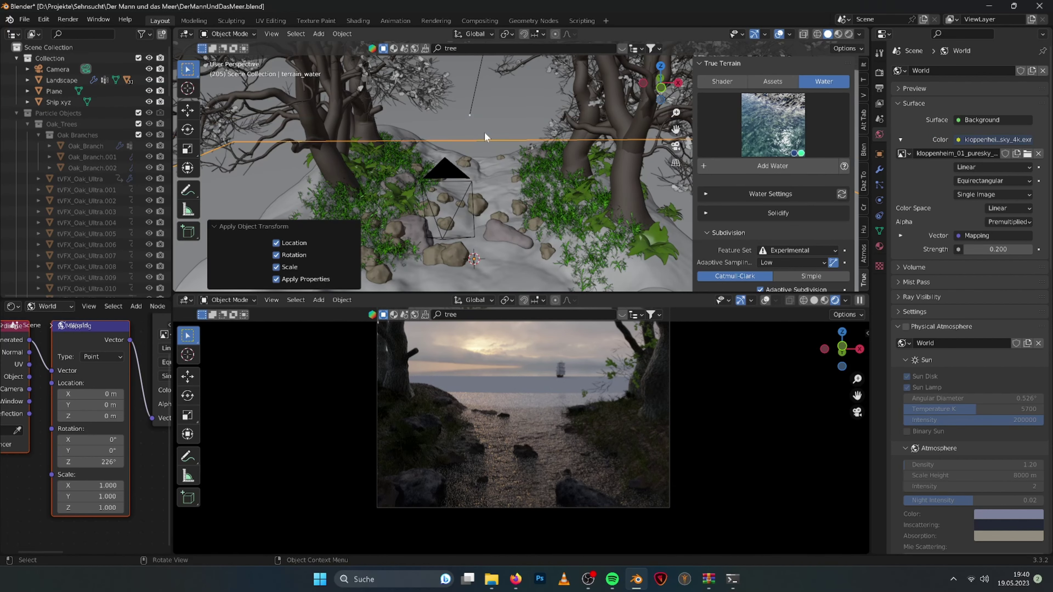
key("g")
key("z")
left_click(500, 154)
mouse_move(500, 154)
middle_mouse_down()
mouse_move(493, 254)
mouse_move(516, 231)
middle_mouse_up()
Lower the water plane, shrink it, and apply its transforms.
key("g")
key("z")
left_click(535, 255)
key("s")
left_click(598, 119)
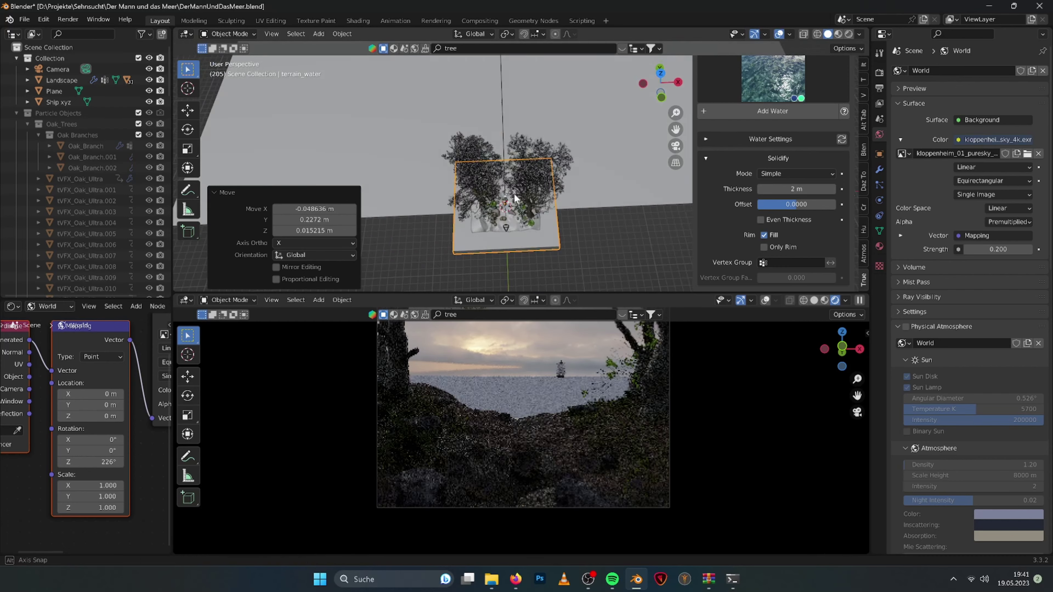
key("ctrl+a")
left_click(521, 272)
mouse_move(538, 187)
middle_mouse_down()
mouse_move(521, 257)
mouse_move(493, 258)
middle_mouse_up()
Shift the water plane along Y and set its ripple intensity to 0.500.
key("g")
key("y")
left_click(562, 268)
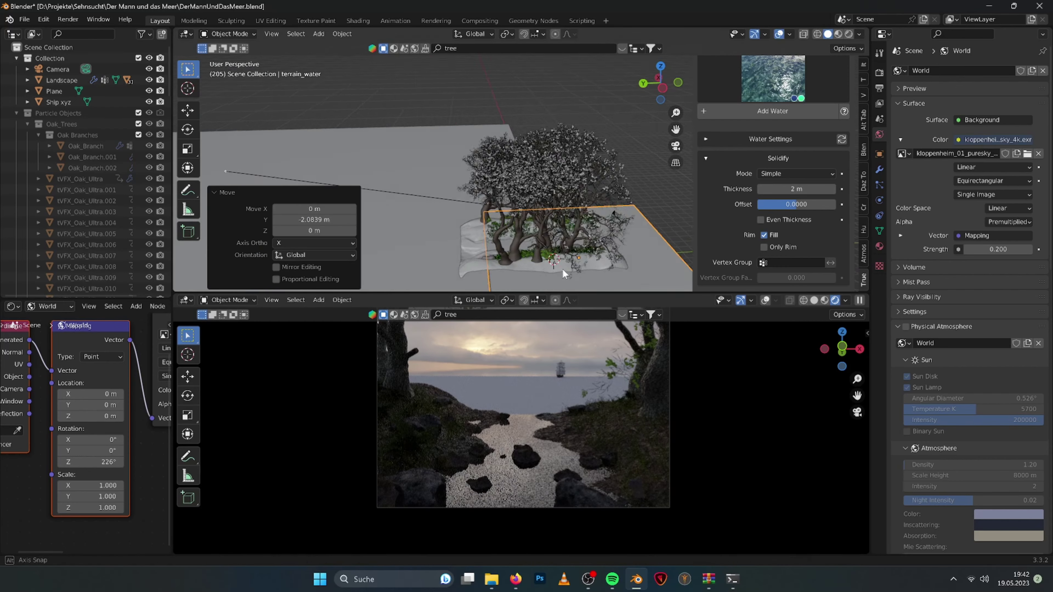
scroll(463, 245, "up", 5)
scroll(771, 166, "up", 3)
left_click(879, 167)
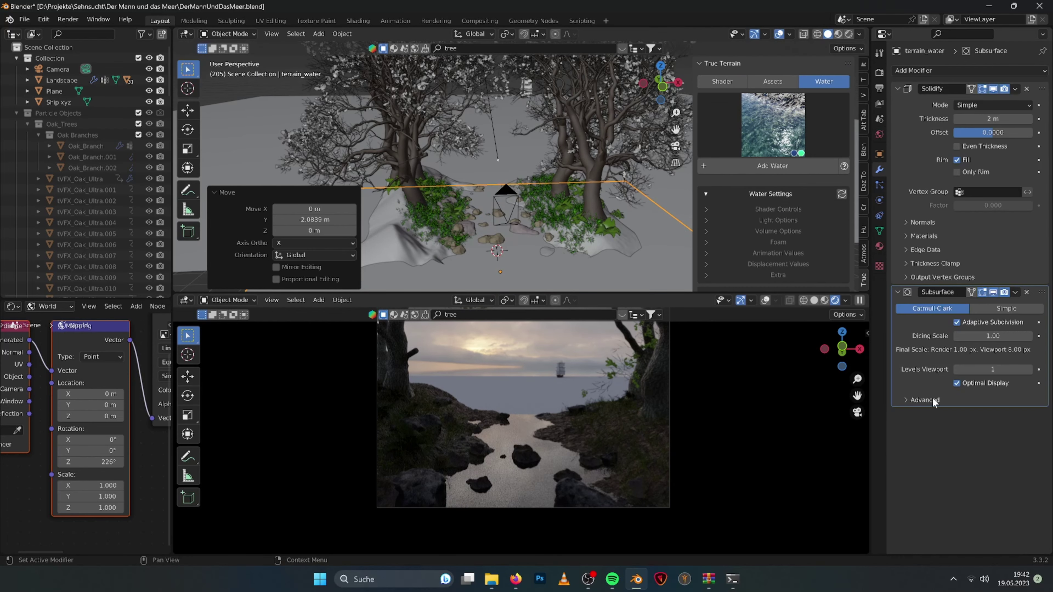
left_click(949, 70)
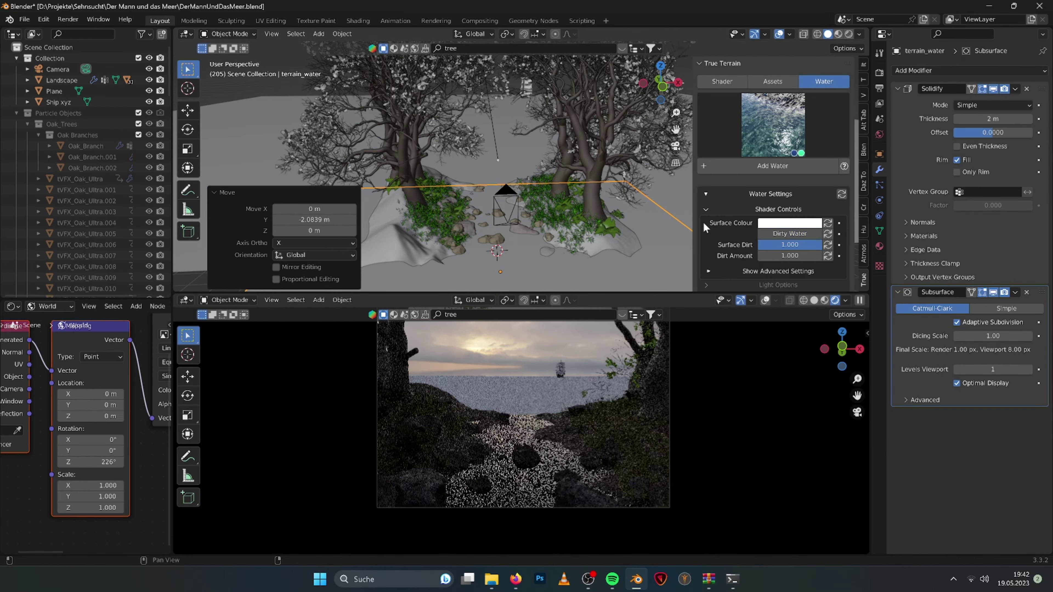
scroll(704, 222, "down", 3)
scroll(710, 236, "down", 3)
scroll(719, 229, "down", 3)
scroll(757, 167, "up", 3)
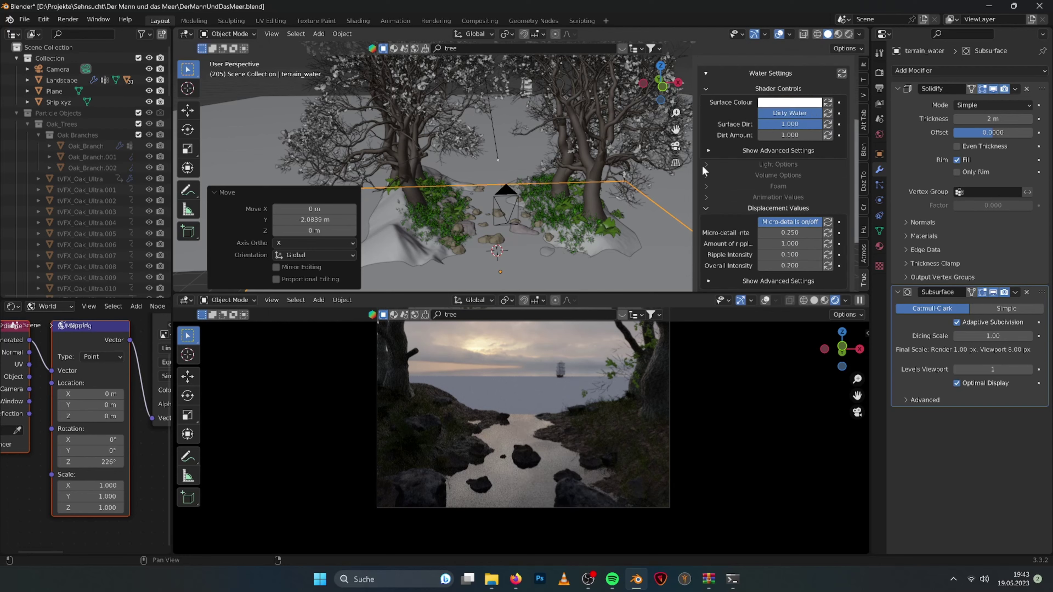
left_click(788, 233)
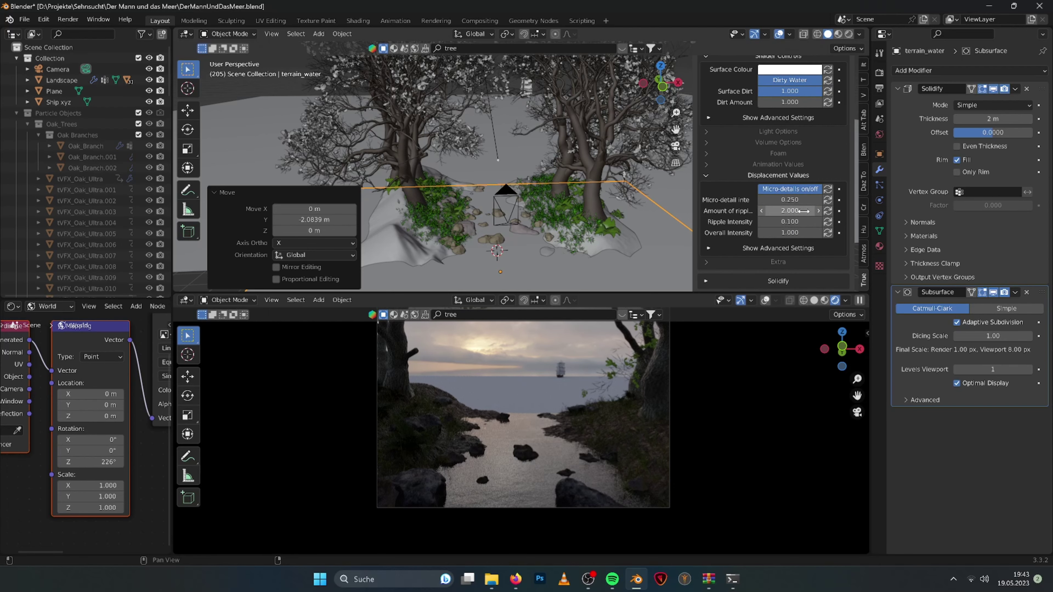
Adjust the amount of ripple and settle the water plane 0.33 m higher.
key("g")
key("z")
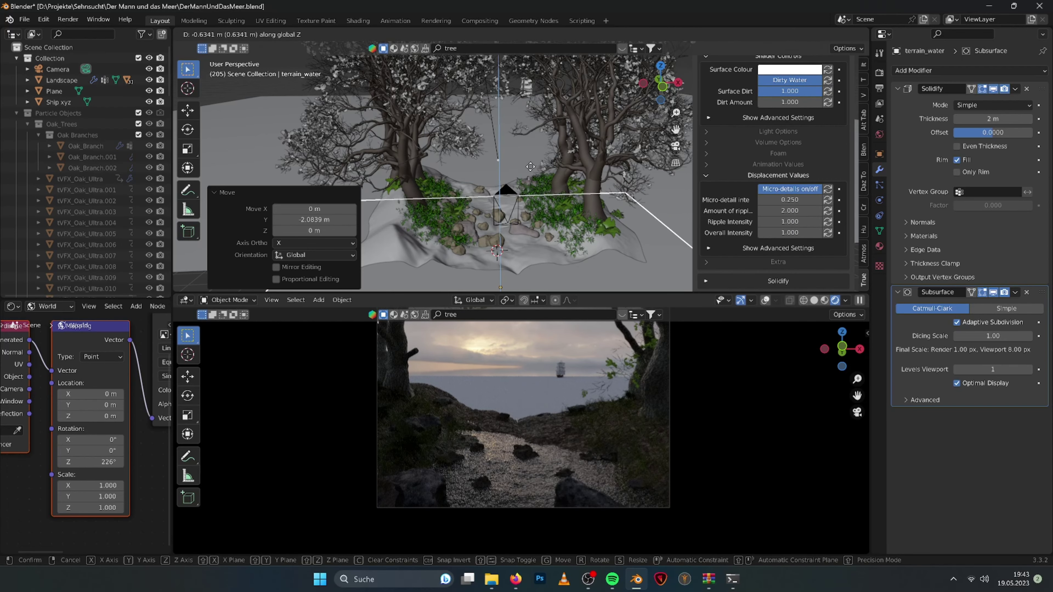
left_click(531, 166)
left_click_drag(779, 199, 792, 200)
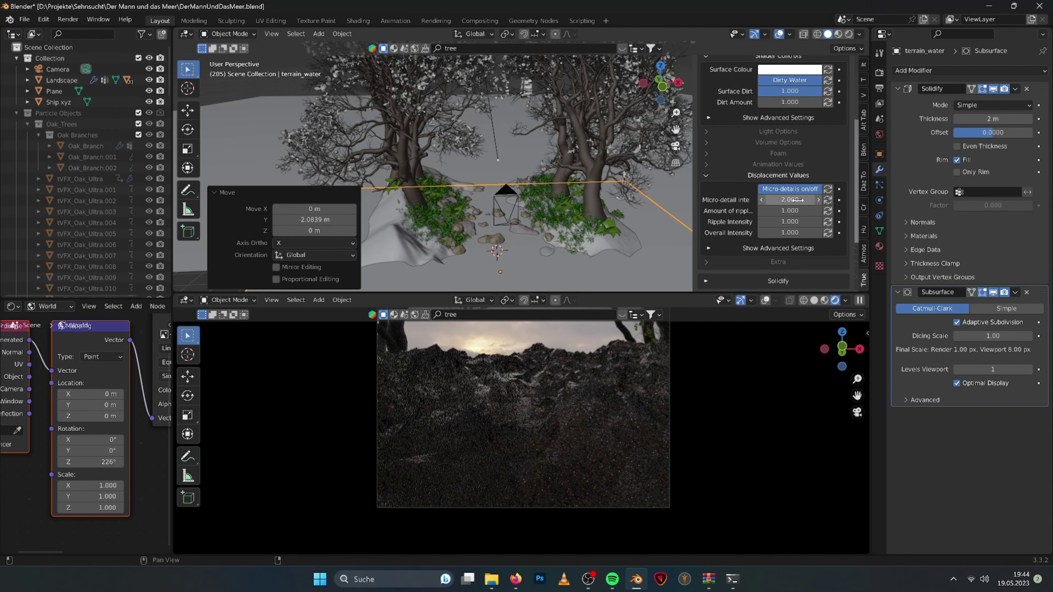
key("ctrl+z")
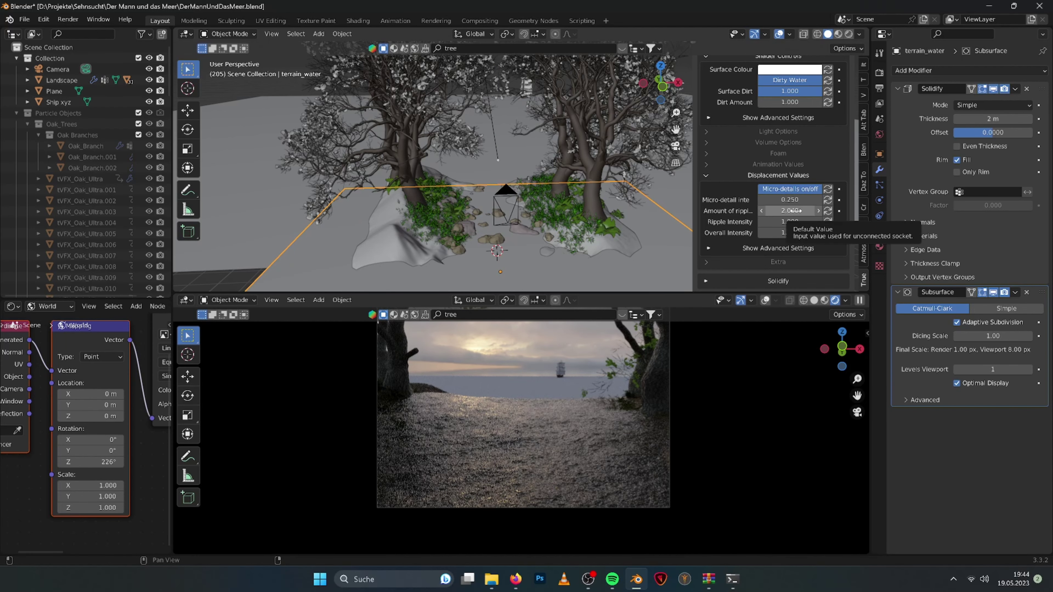
left_click(789, 221)
type("0.1gz")
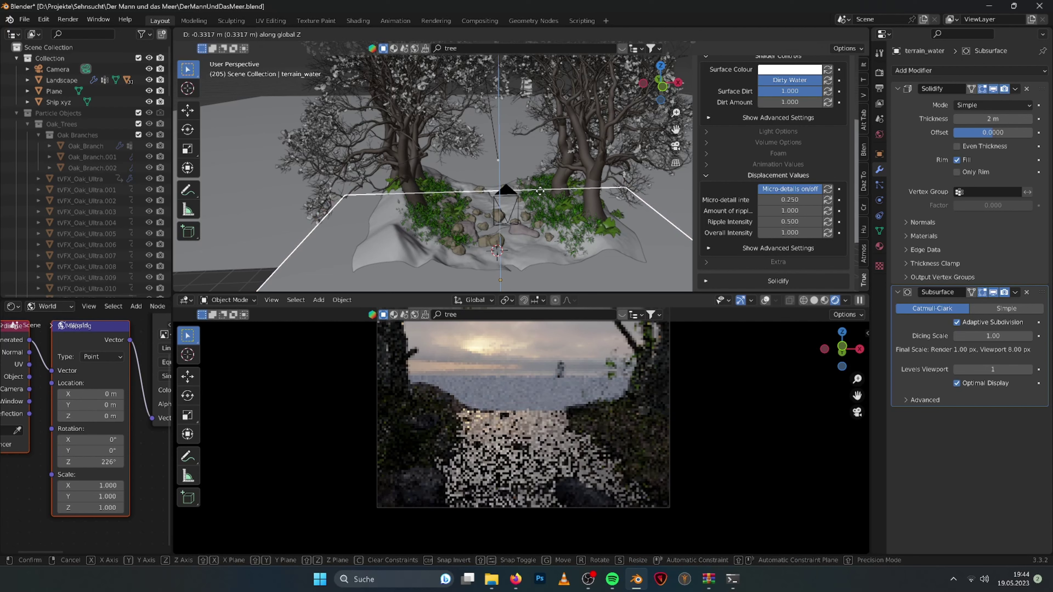
left_click(539, 192)
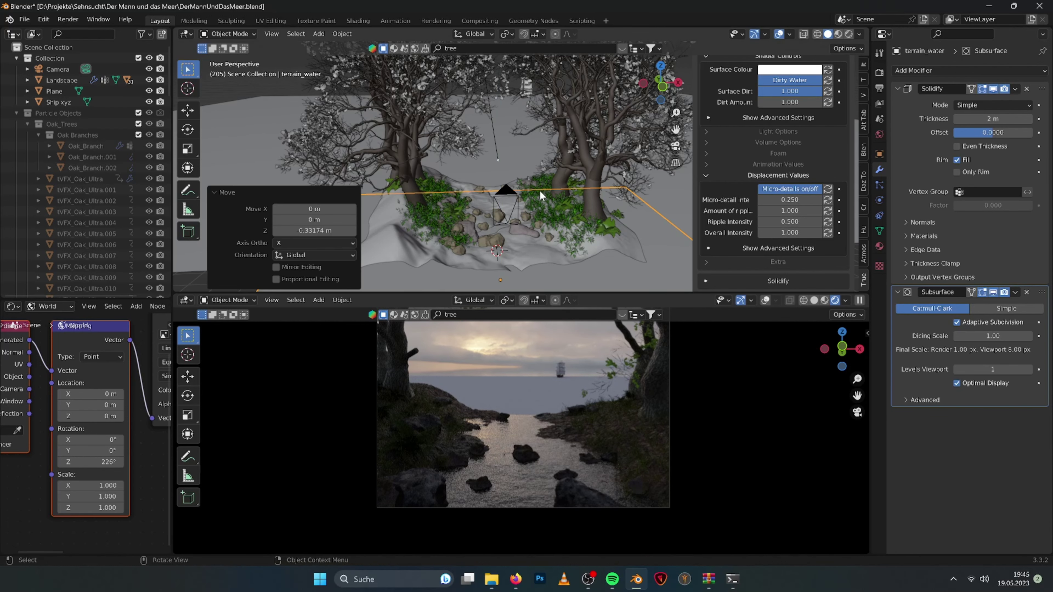
left_click(348, 155)
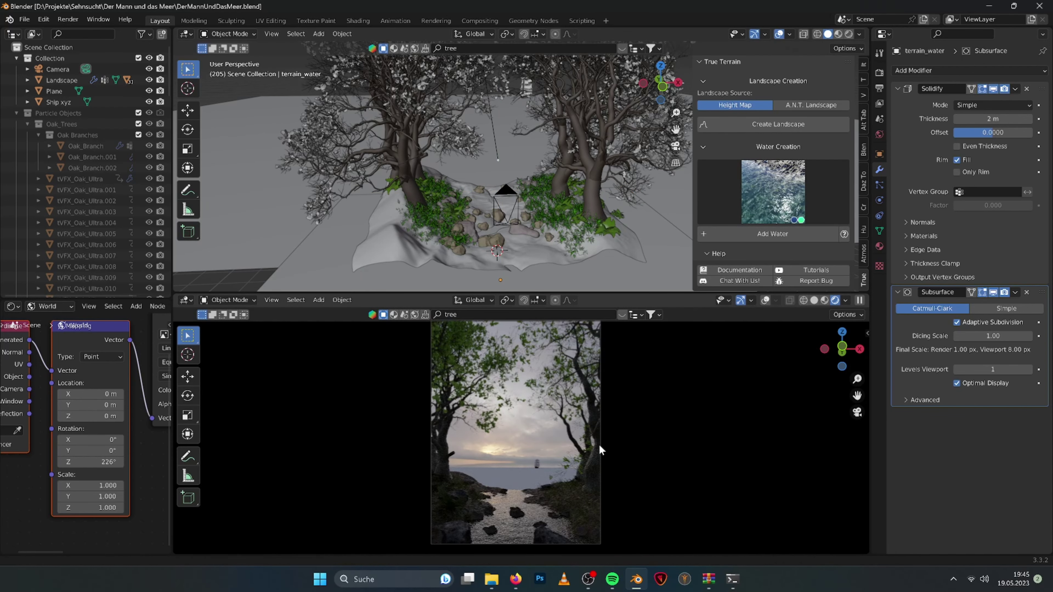
Apply all transforms, then select Landscape.001 and scale it up.
mouse_move(541, 233)
middle_mouse_down()
mouse_move(495, 199)
mouse_move(412, 188)
middle_mouse_up()
key("ctrl+a")
left_click(377, 194)
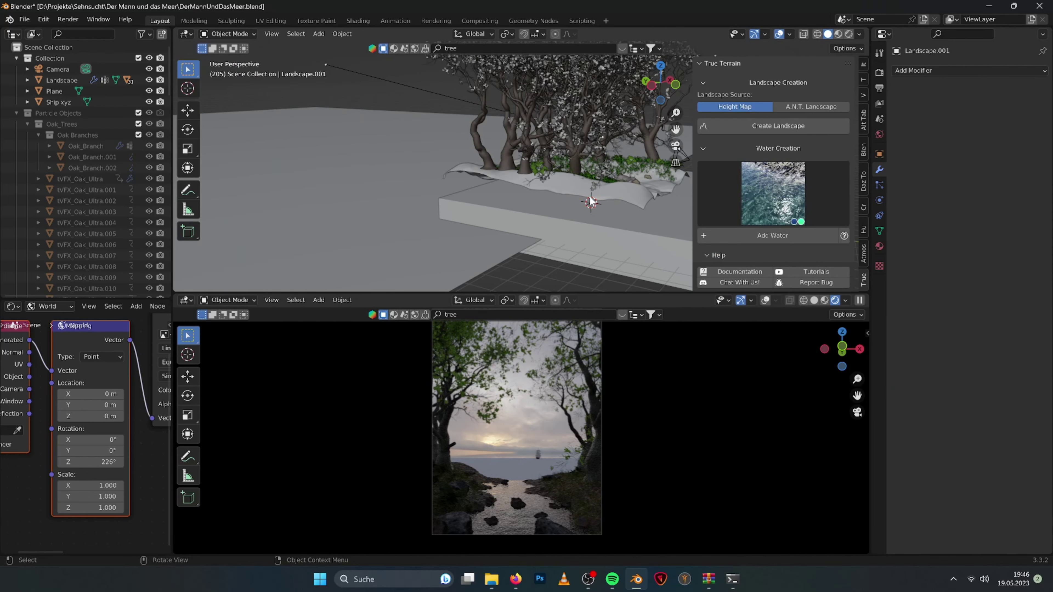
left_click(590, 202)
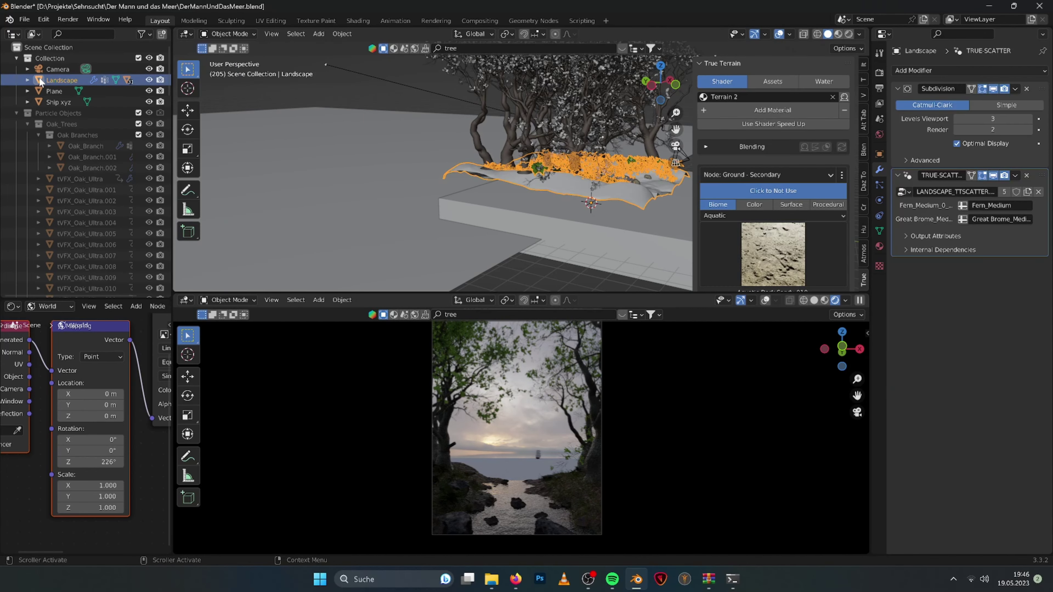
key("s")
left_click(522, 153)
scroll(521, 152, "down", 5)
mouse_move(521, 153)
middle_mouse_down()
mouse_move(576, 164)
mouse_move(472, 196)
mouse_move(539, 182)
mouse_move(517, 188)
middle_mouse_up()
Stretch Landscape.001 along X and push it back 5.1 m along Y.
key("s")
left_click(576, 164)
key("g")
key("z")
key("Escape")
key("s")
key("x")
left_click(593, 190)
key("g")
key("z")
key("Escape")
key("g")
key("y")
left_click(562, 226)
Delete part of Landscape.001's faces and the leftover strip in Edit Mode.
key("Tab")
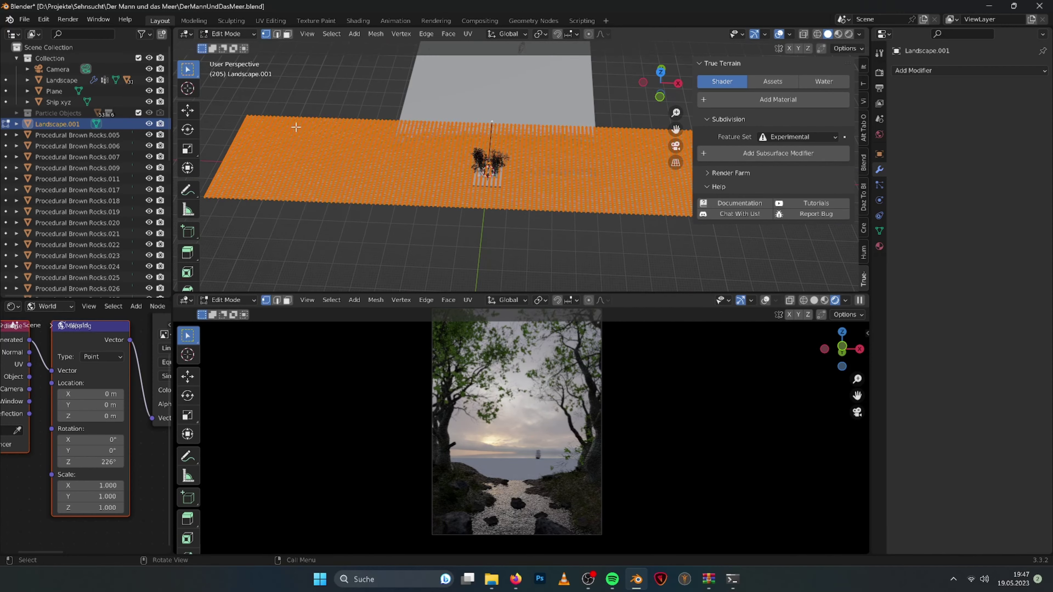
middle_click_drag(562, 226, 513, 172)
key("b")
left_click_drag(253, 87, 536, 262)
key("x")
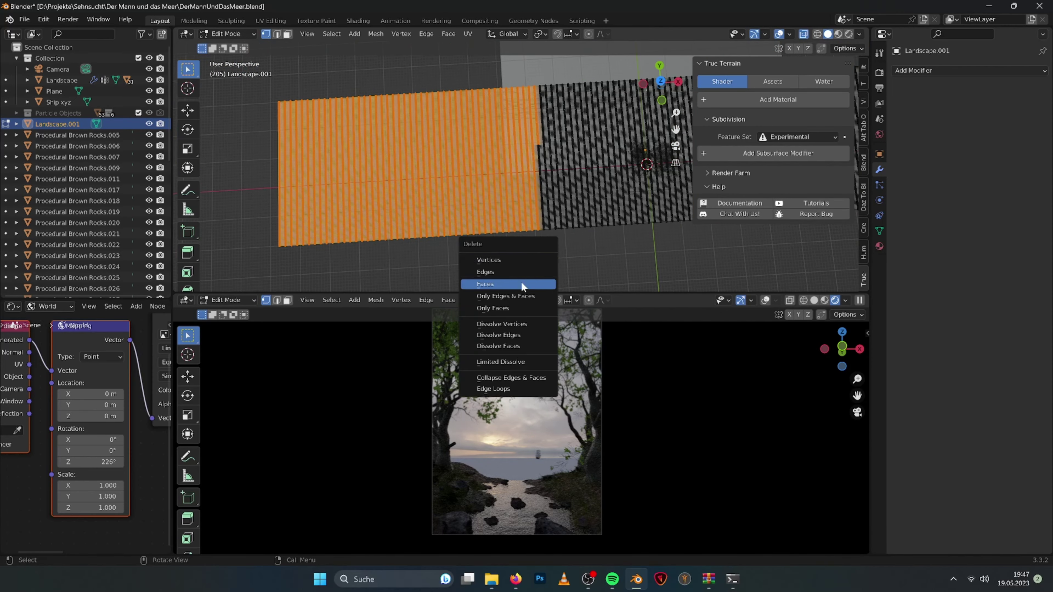
left_click(498, 283)
middle_click_drag(497, 283, 404, 238)
key("x")
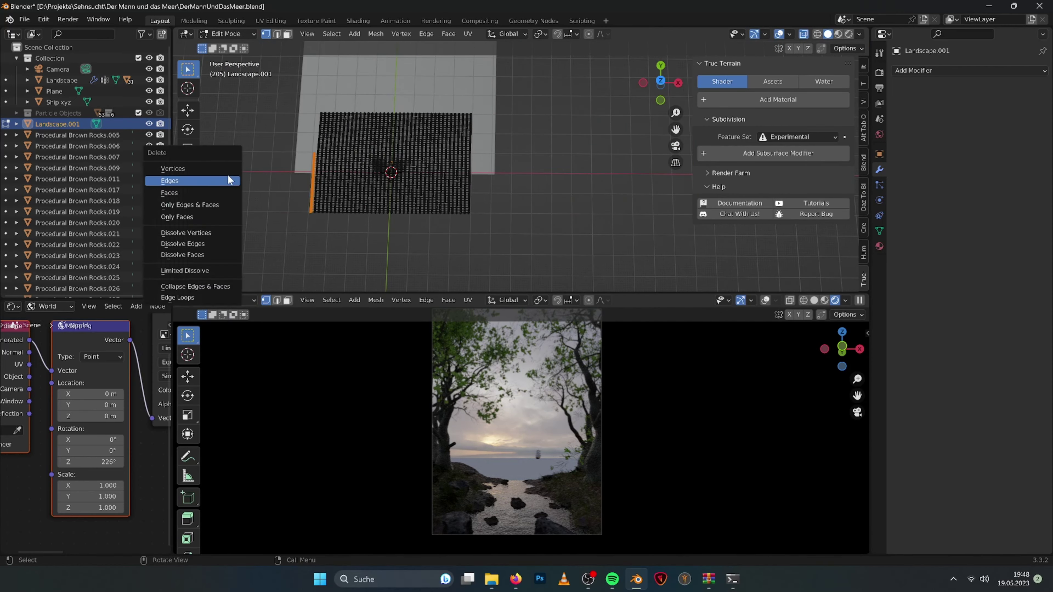
left_click(307, 235)
key("Tab")
Give Landscape.001 a terrain material, apply its transforms, and enter Sculpt Mode.
left_click(777, 99)
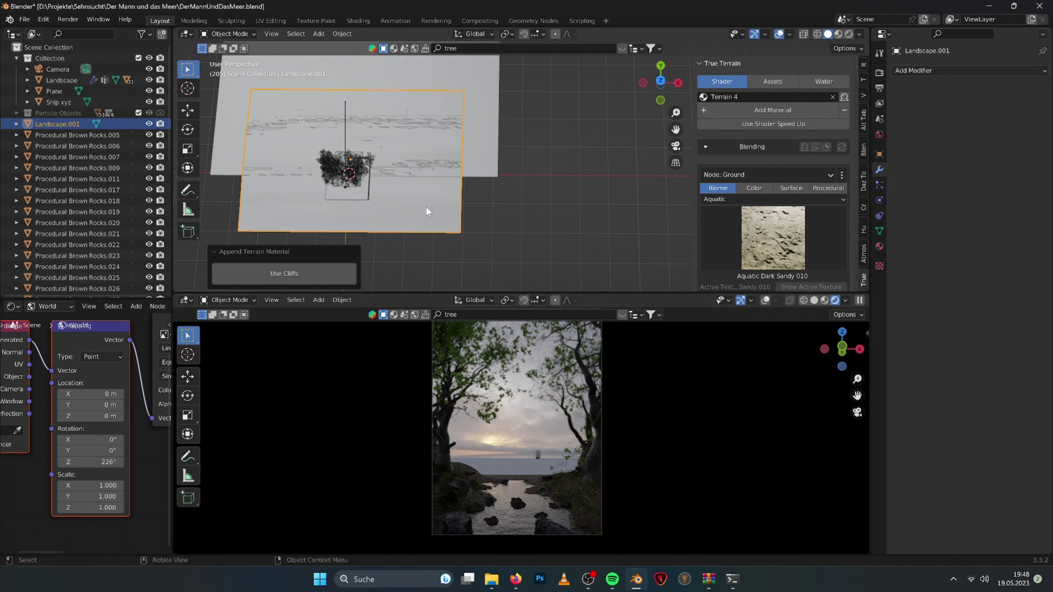
mouse_move(430, 212)
middle_mouse_down()
mouse_move(523, 157)
mouse_move(299, 189)
middle_mouse_up()
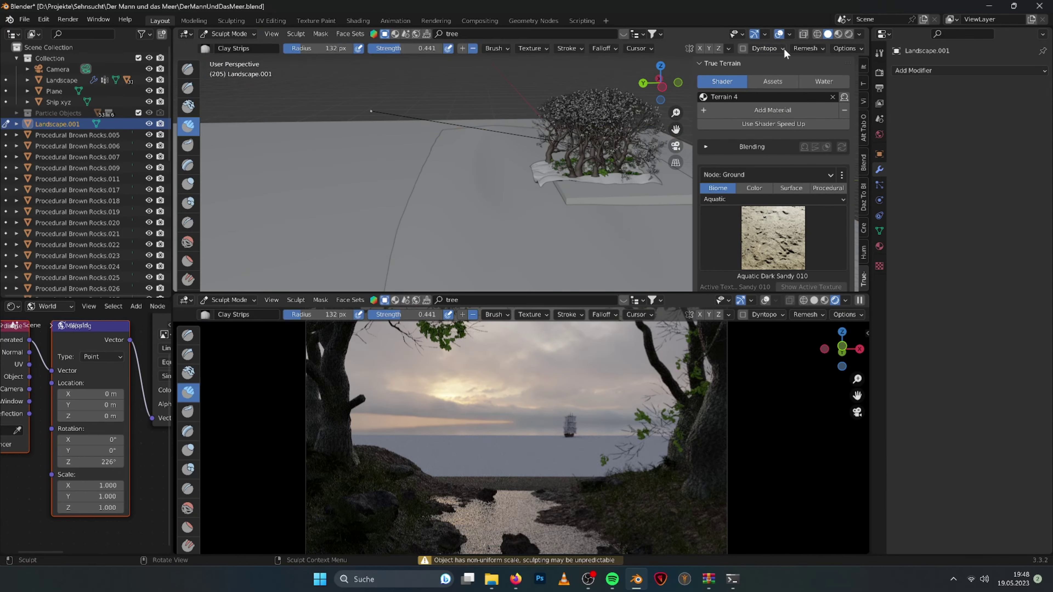
key("ctrl+a")
left_click(300, 189)
left_click(228, 34)
left_click(232, 70)
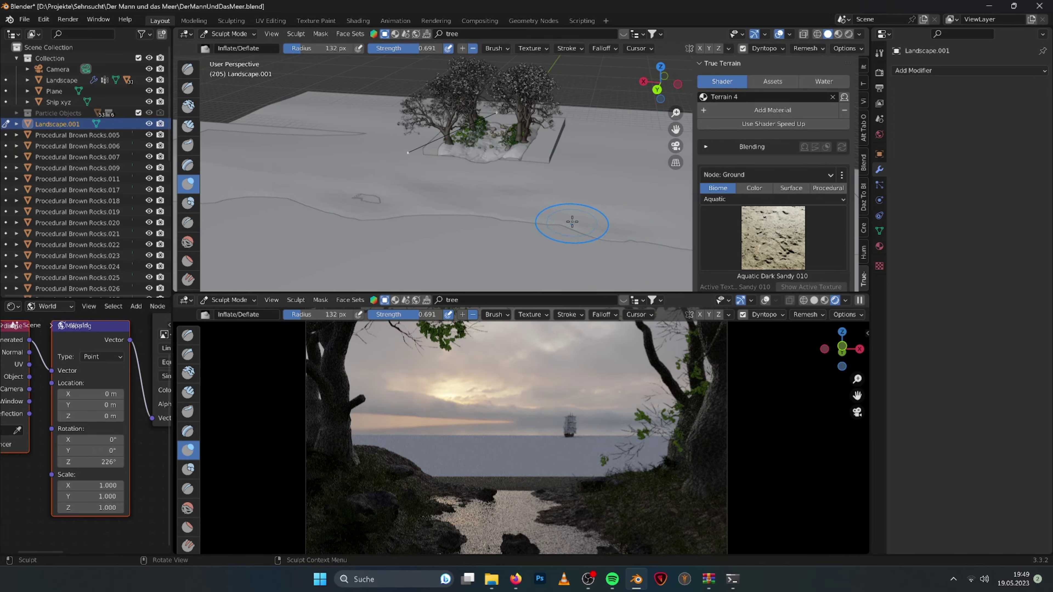
middle_click_drag(559, 436, 535, 446)
middle_click_drag(452, 174, 481, 159)
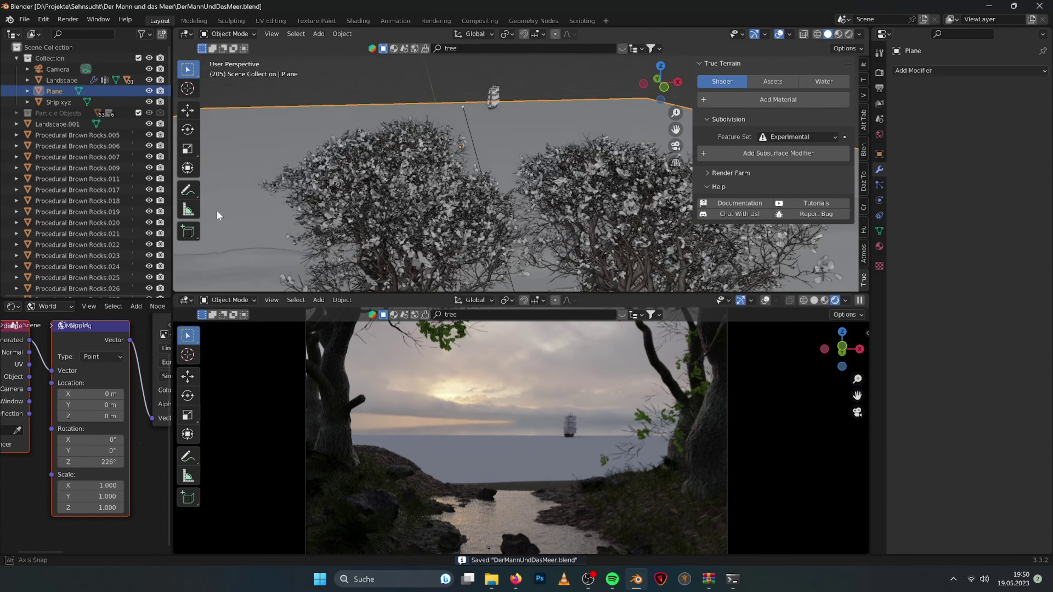
Add a second water plane from the water options and scale it up.
left_click(824, 81)
left_click(774, 124)
left_click(787, 191)
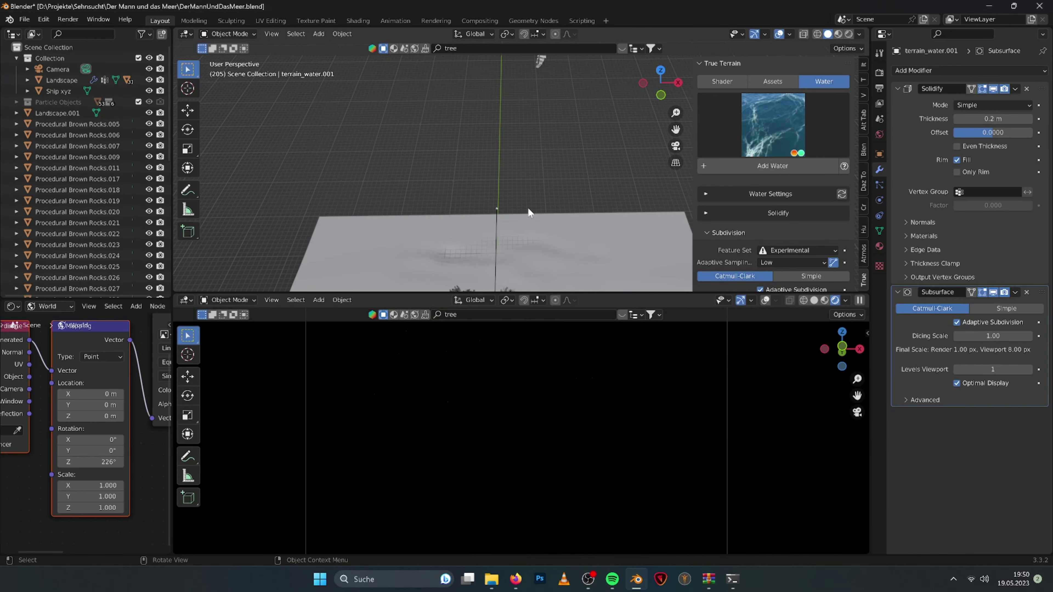
key("s")
left_click(531, 118)
Apply the water plane's transforms and raise it 3.38 m along Z.
scroll(523, 196, "down", 3)
key("ctrl+a")
left_click(551, 174)
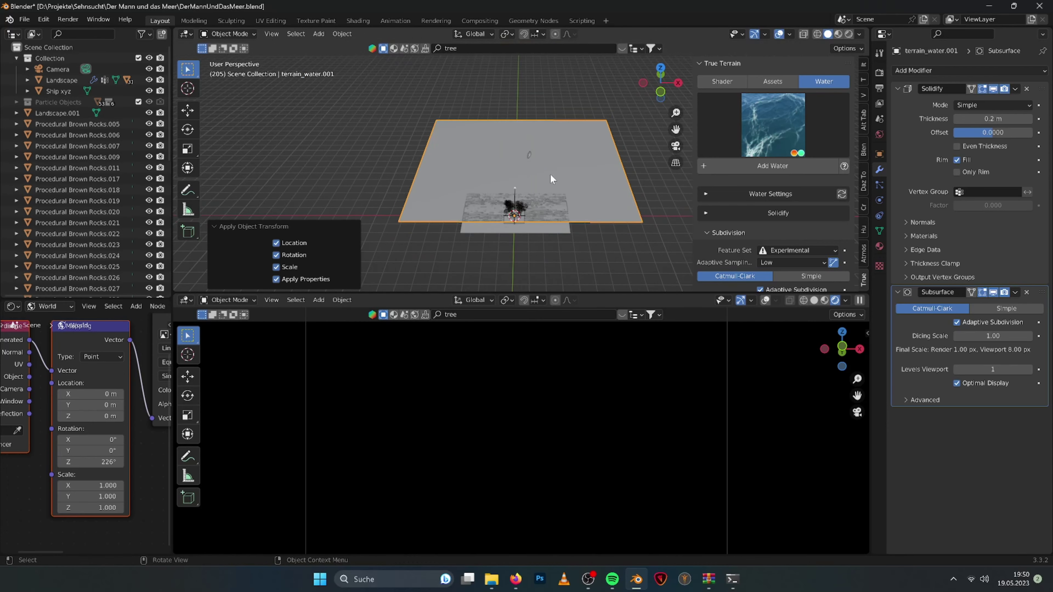
middle_click_drag(551, 174, 589, 150)
key("g")
key("z")
left_click(581, 139)
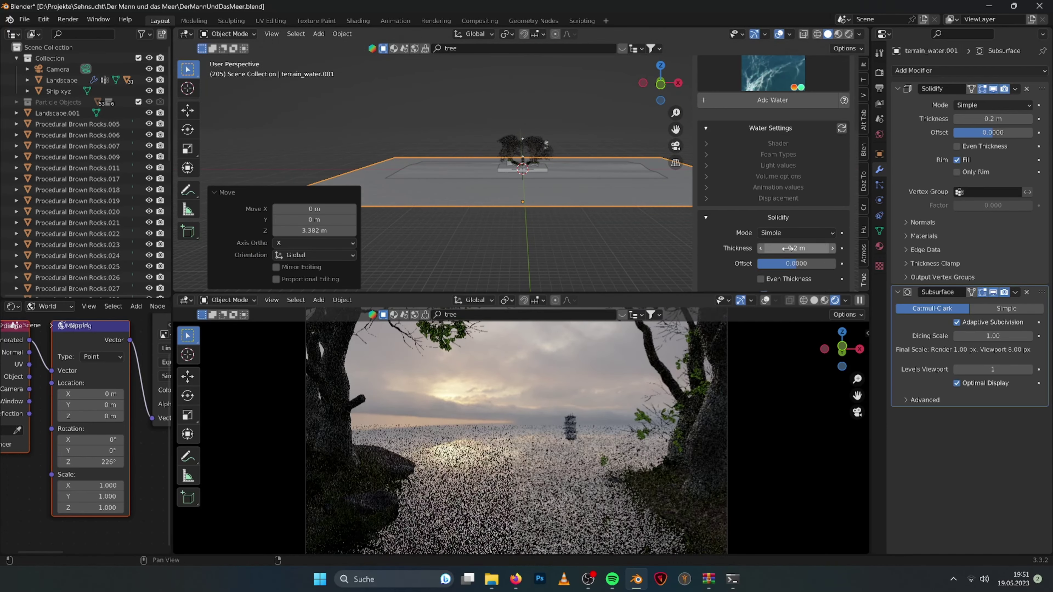
Add an Ocean modifier to the water plane and lower it along Z.
left_click(969, 70)
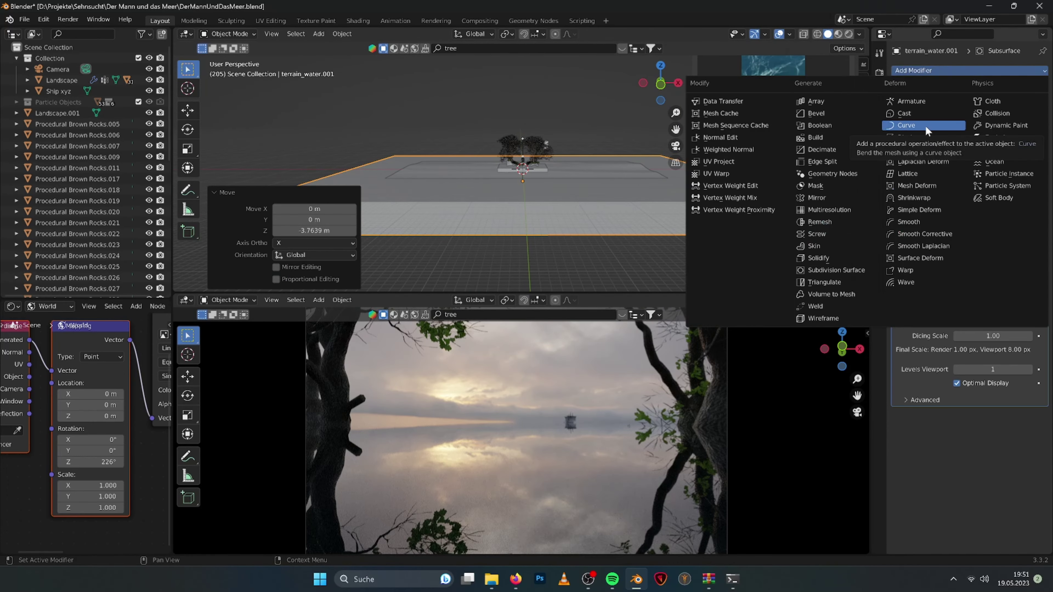
left_click(1008, 150)
key("g")
left_click(470, 119)
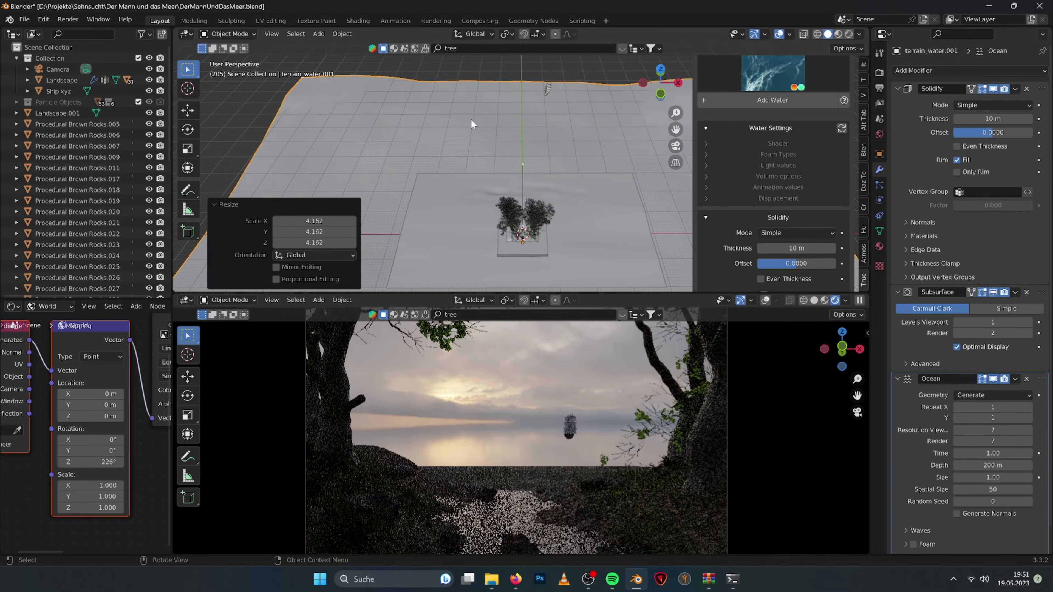
key("g")
key("z")
left_click(538, 250)
Undo the Ocean modifier's wave deformation on the water plane.
middle_click_drag(538, 250, 709, 213, "shift")
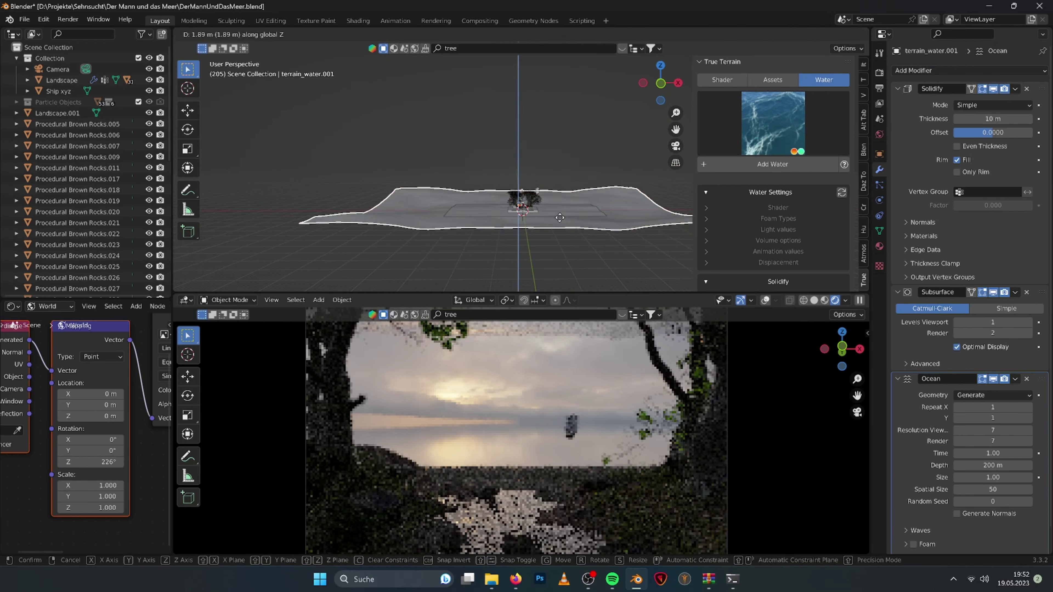
scroll(709, 213, "down", 5)
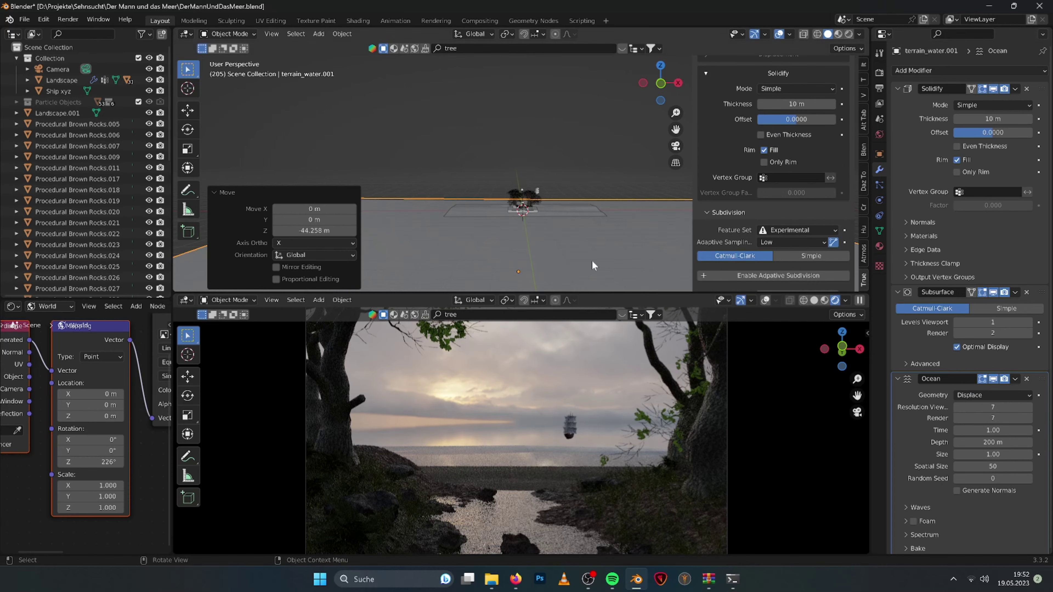
scroll(917, 298, "down", 3)
key("ctrl+z")
key("ctrl+z")
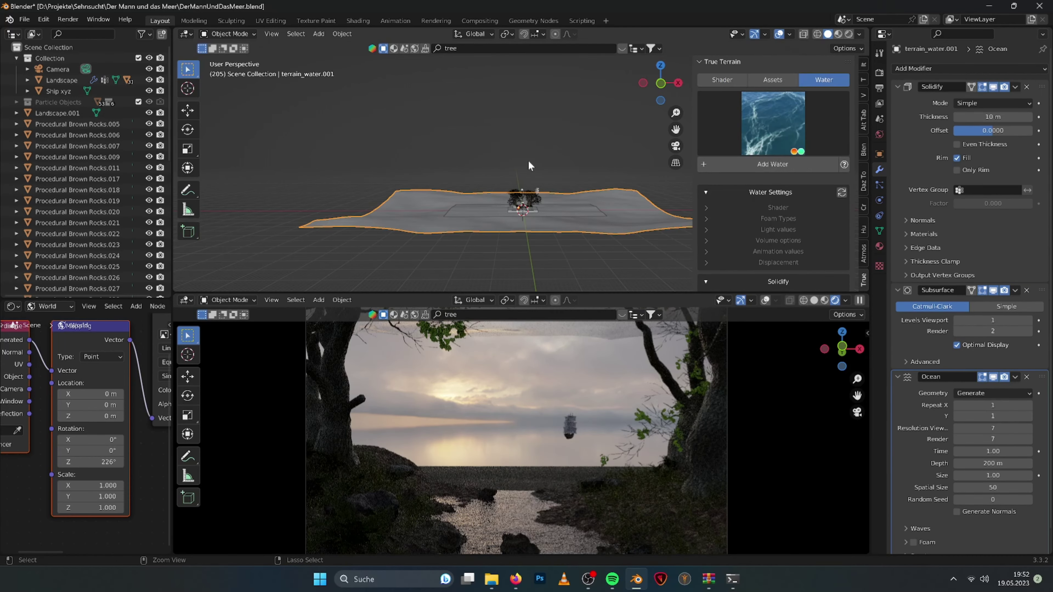
key("ctrl+z")
Lower the water plane along Z and set Amount of Ripples to 0.01.
key("g")
key("z")
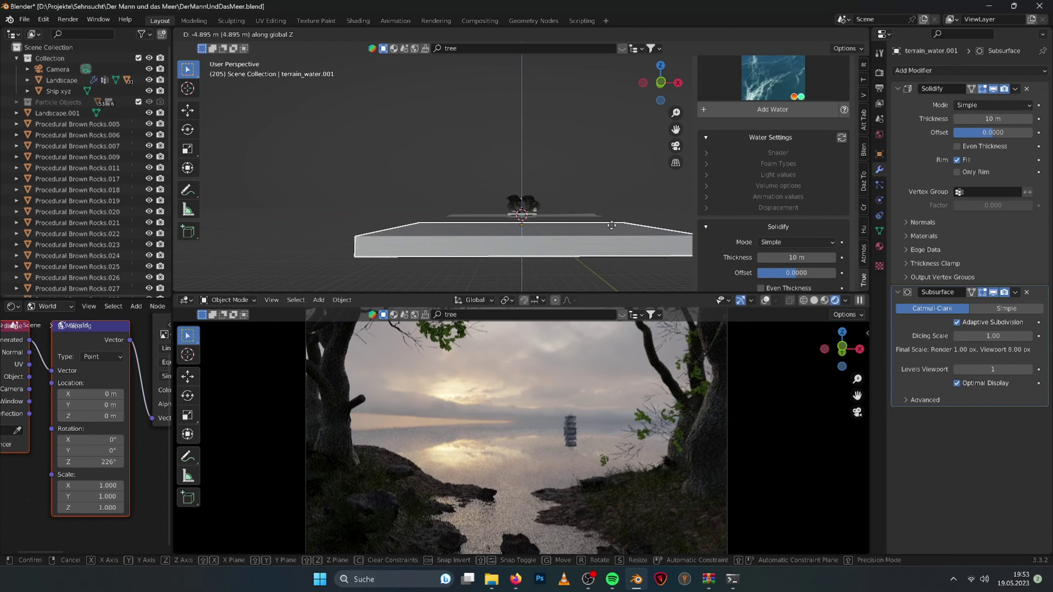
left_click(706, 211)
type("0.01")
key("Return")
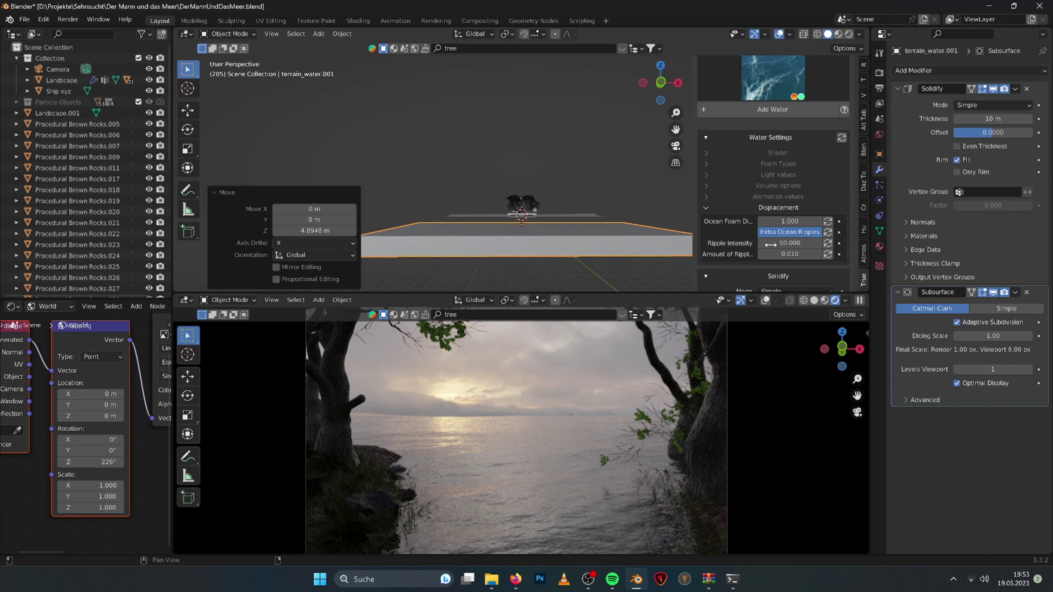
Set the Solidify offset to -0.5.
scroll(773, 174, "down", 5)
left_click(796, 201)
type("0.5-0.5")
key("Return")
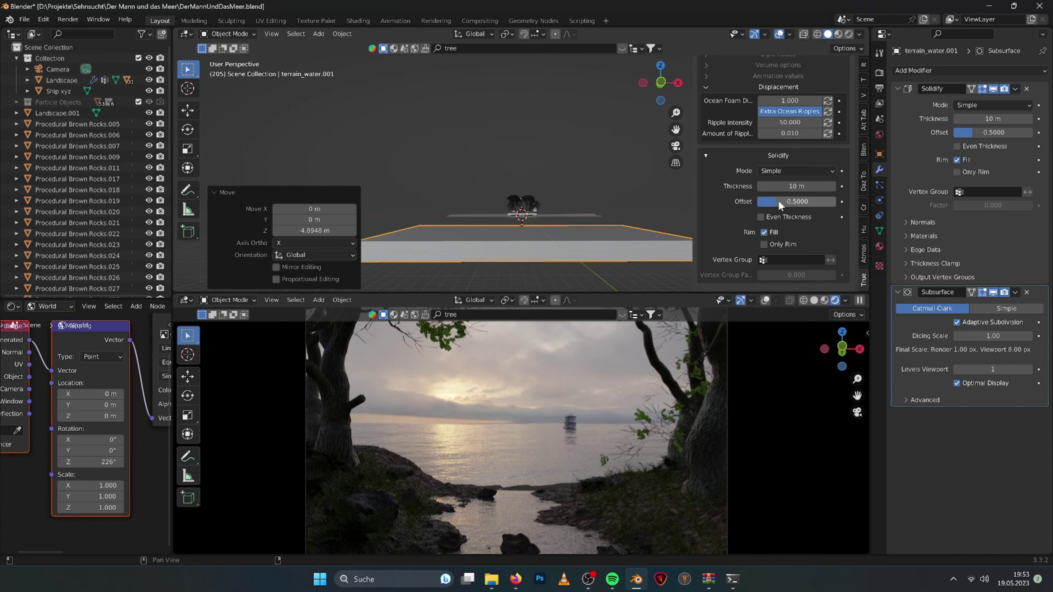
Check the water slab's transform values and orbit around it.
scroll(747, 200, "down", 2)
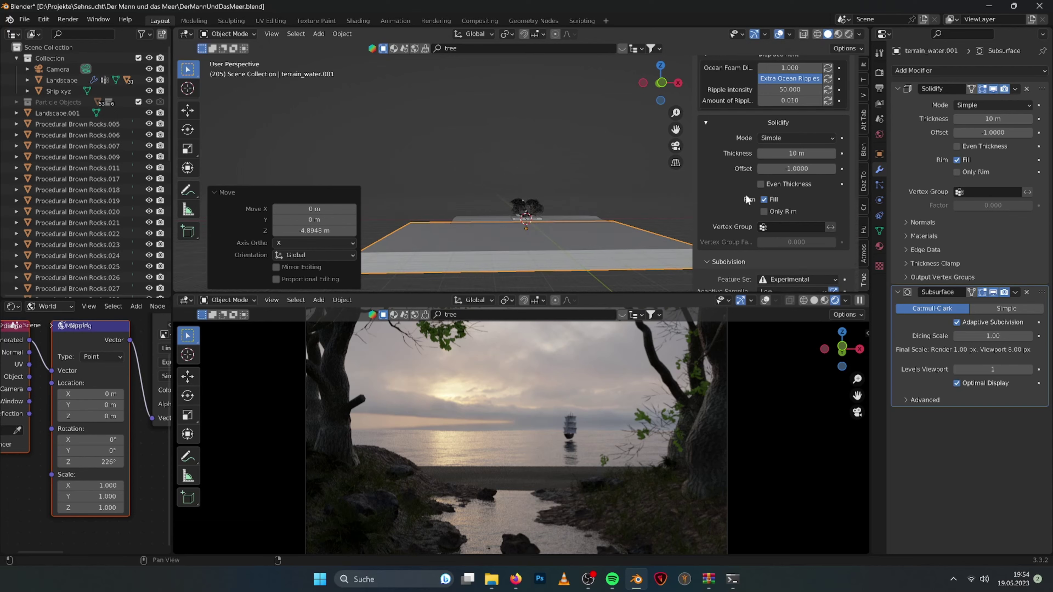
left_click(864, 65)
middle_click_drag(572, 187, 534, 195)
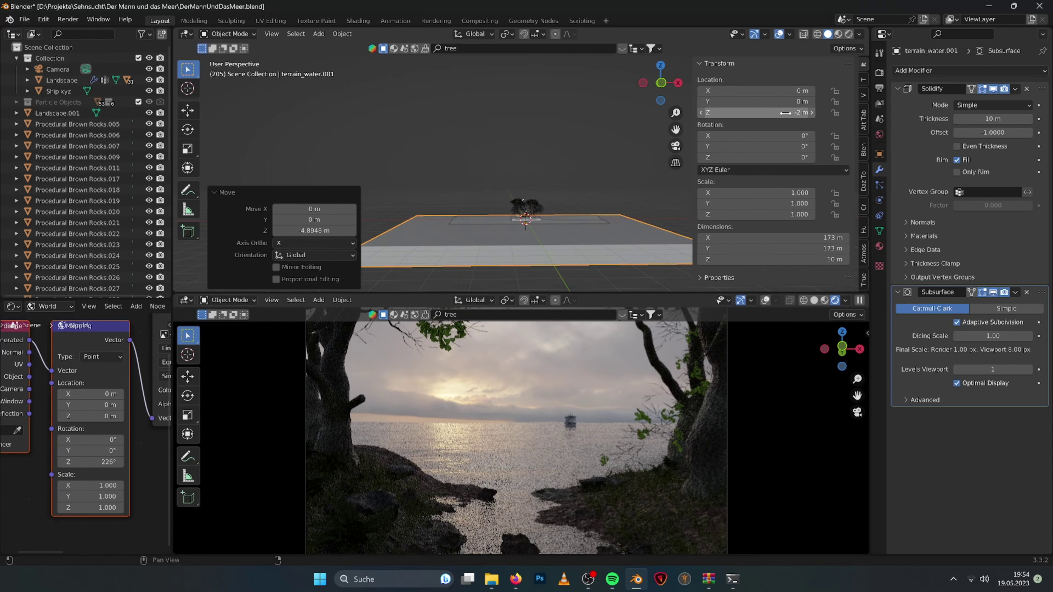
left_click(863, 279)
Apply the water slab's transforms and change the Solidify offset to -1.
key("ctrl+a")
left_click(801, 198)
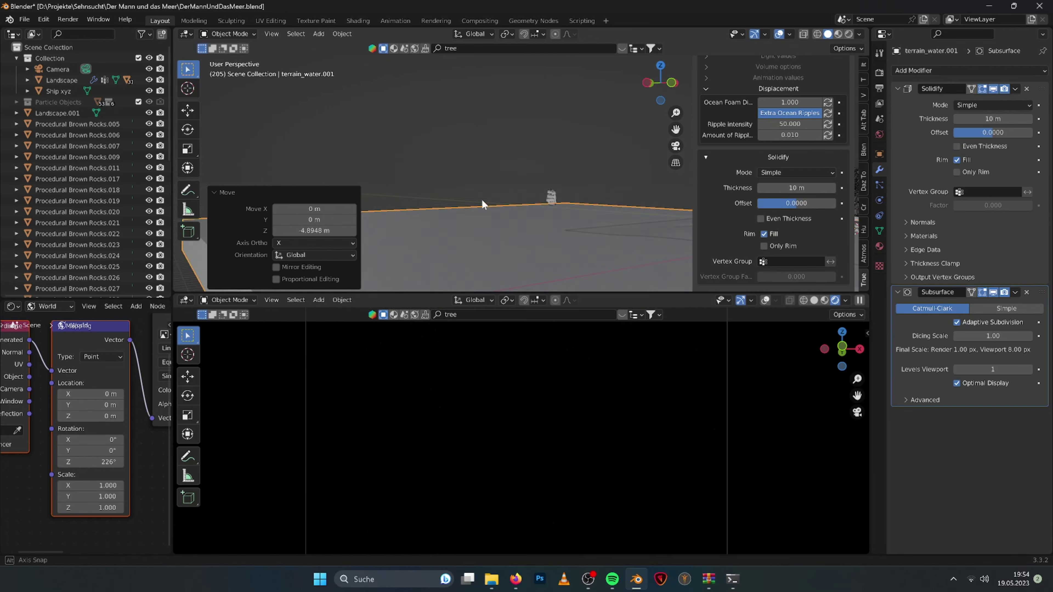
scroll(532, 243, "up", 4)
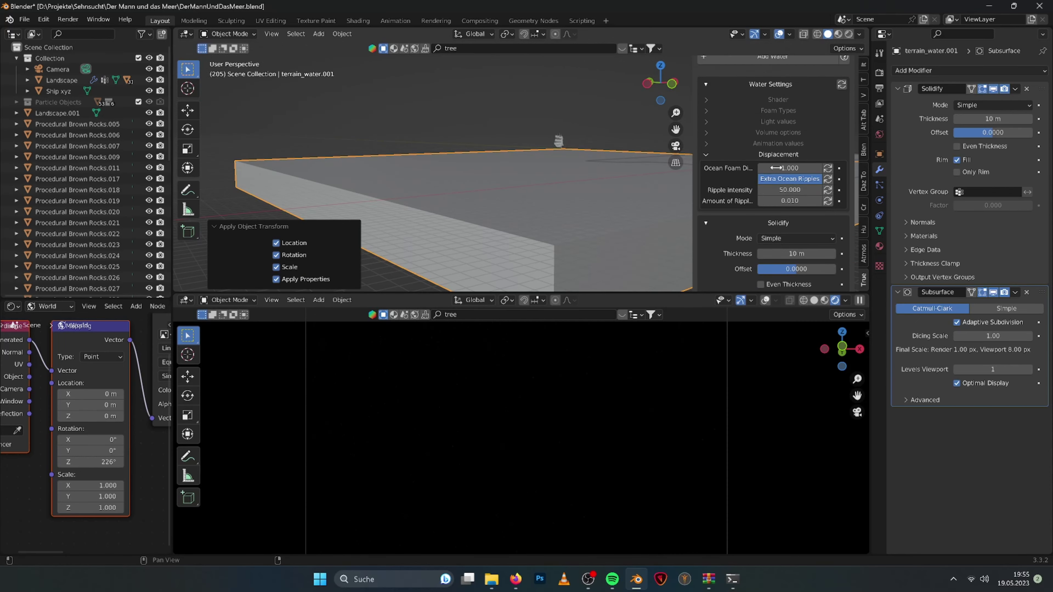
scroll(749, 234, "up", 1)
double_click(787, 225)
type("-1")
key("Return")
Lower the water slab's height in its transform values and inspect it from a new angle.
left_click(864, 64)
left_click_drag(790, 112, 781, 112)
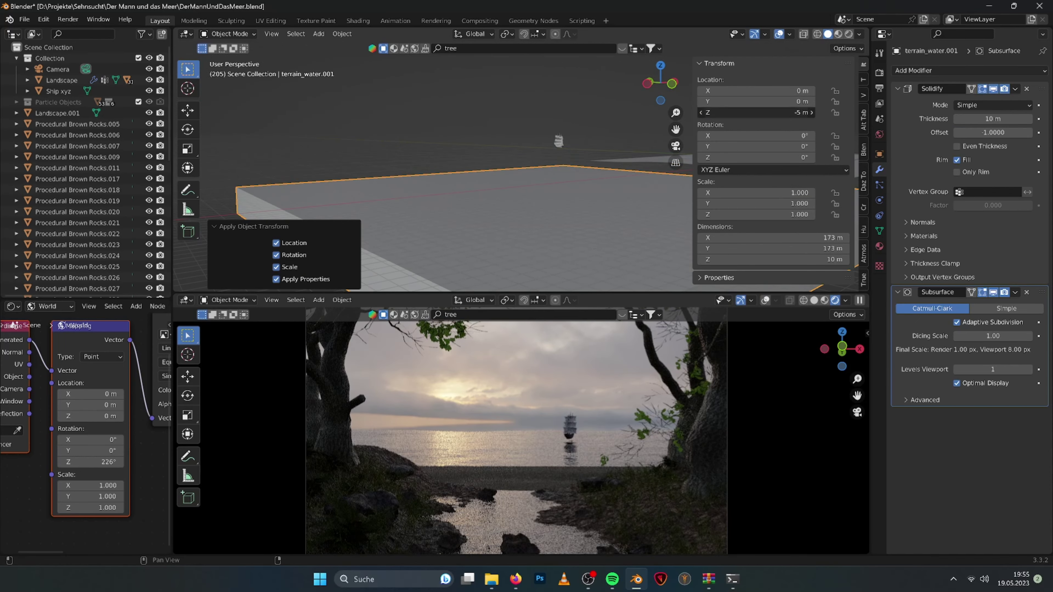
left_click(863, 279)
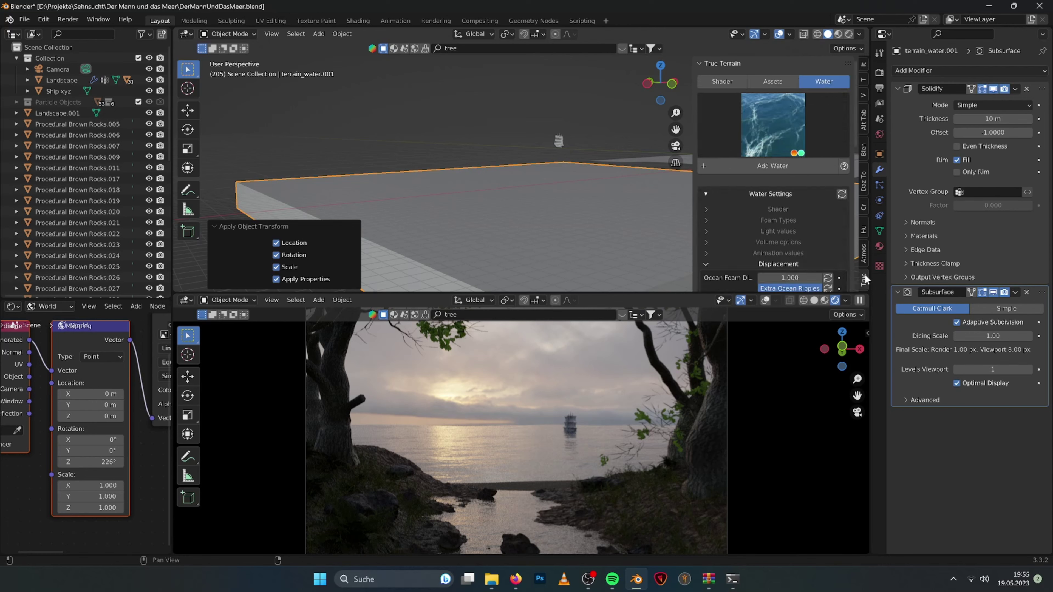
scroll(788, 207, "down", 4)
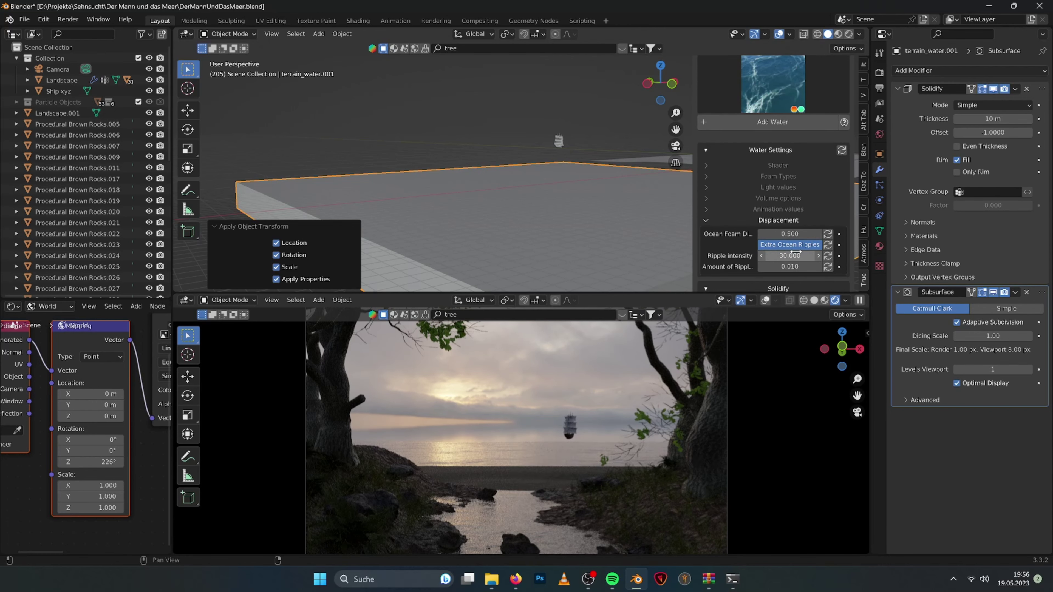
scroll(775, 207, "down", 3)
left_click(864, 64)
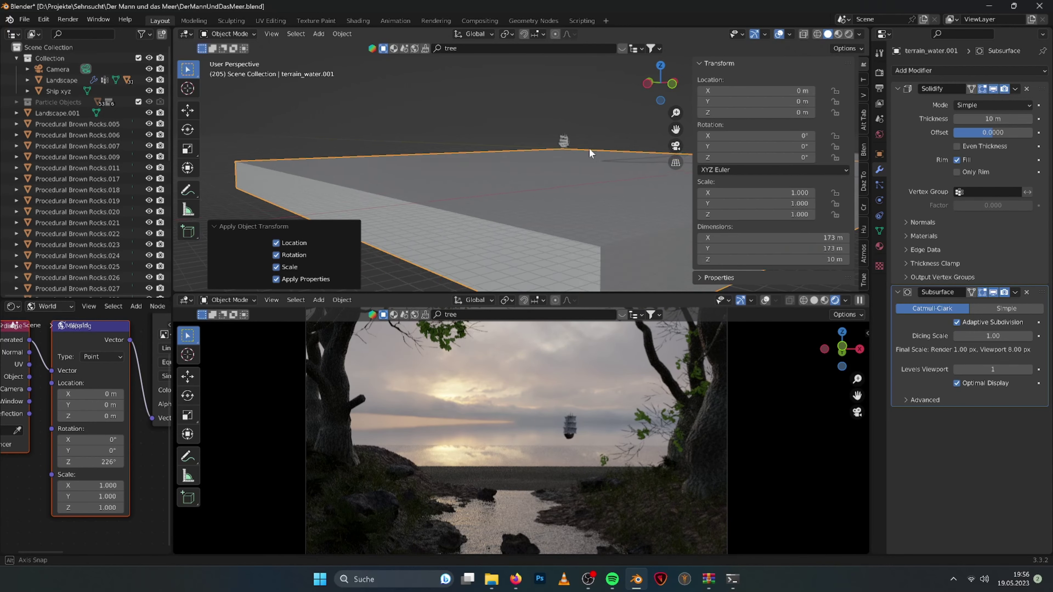
middle_click_drag(589, 148, 572, 182)
left_click(863, 279)
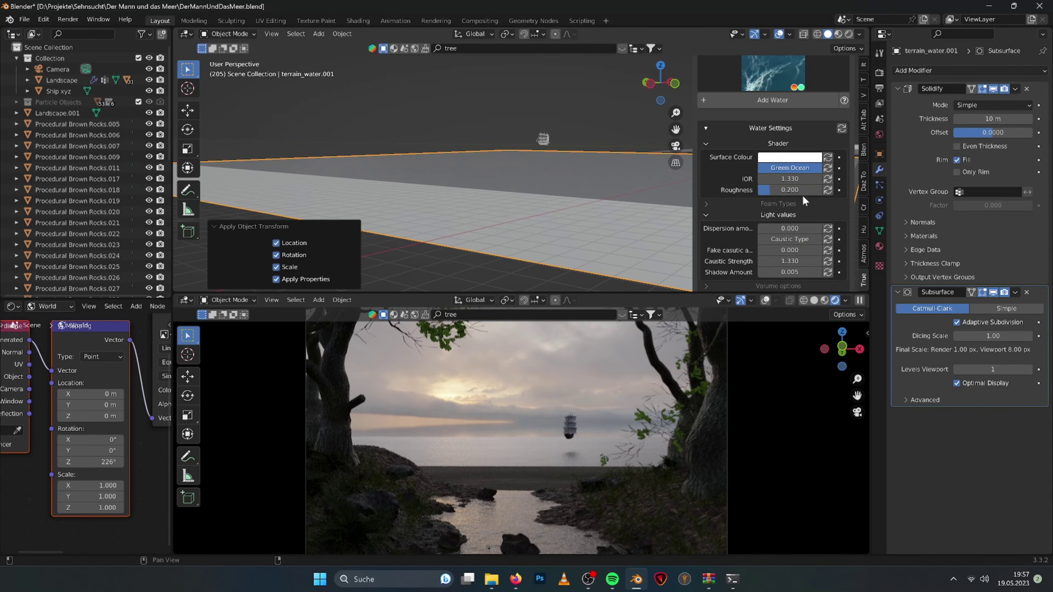
scroll(804, 201, "down", 5)
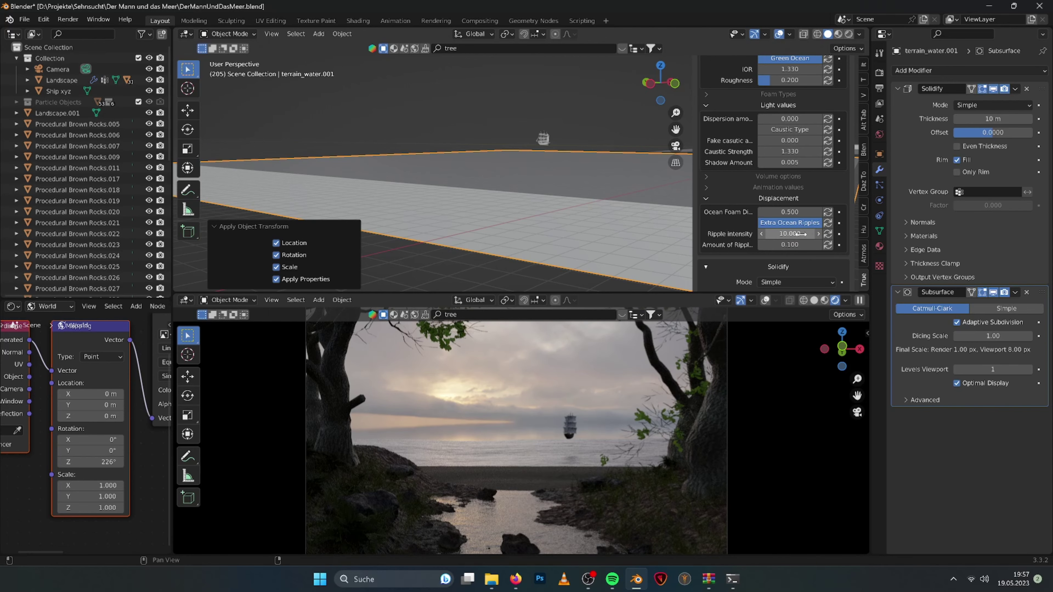
Raise the water slab along Z.
key("g")
key("z")
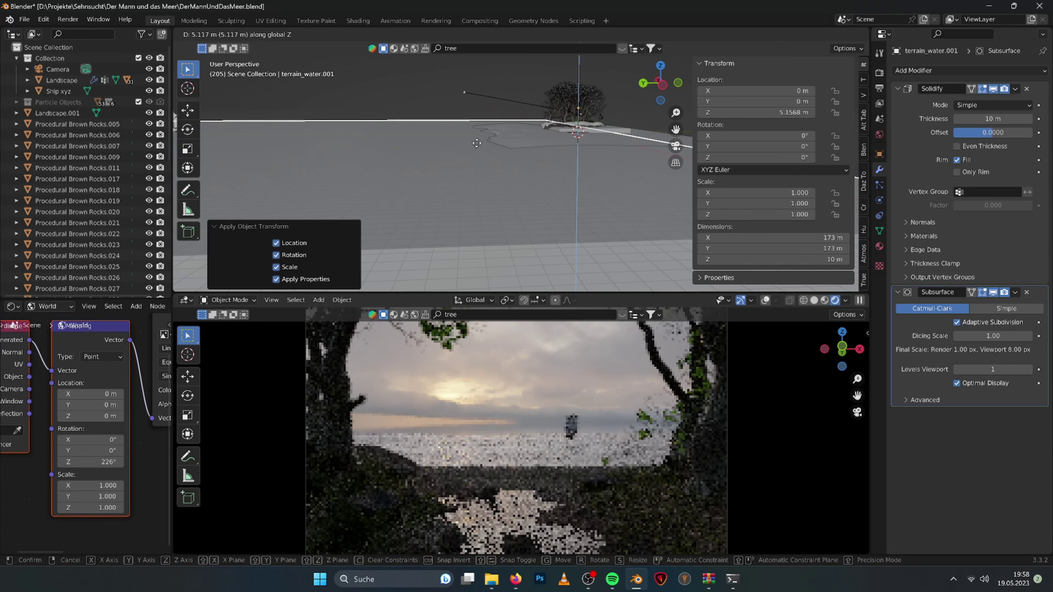
left_click(425, 108)
left_click(864, 280)
scroll(788, 186, "down", 10)
Move the Landscape.001 terrain to a new height along Z.
left_click_drag(810, 191, 775, 191)
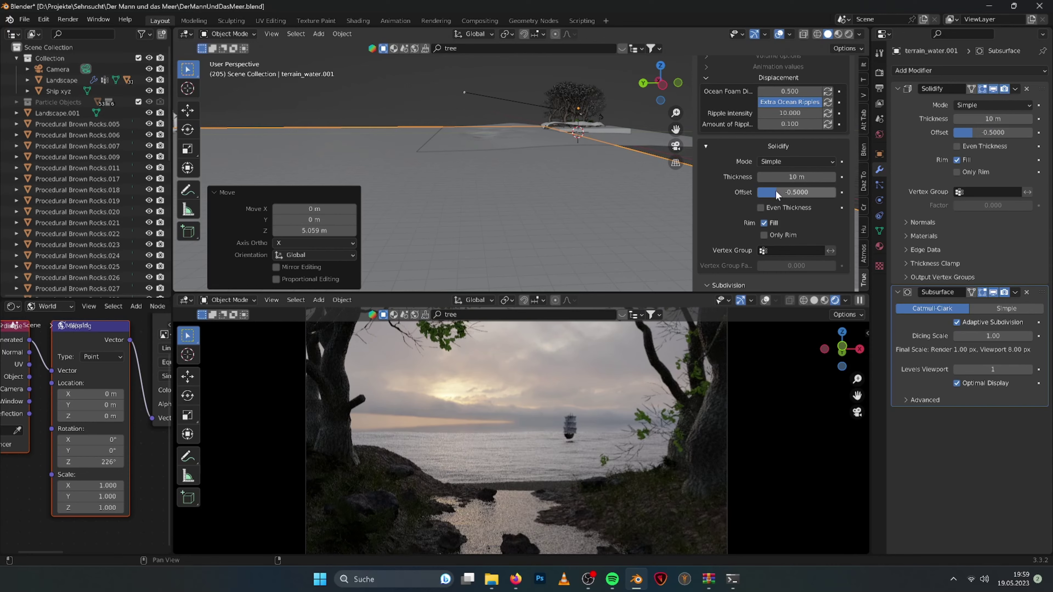
left_click(520, 139)
key("g")
key("z")
left_click(528, 134)
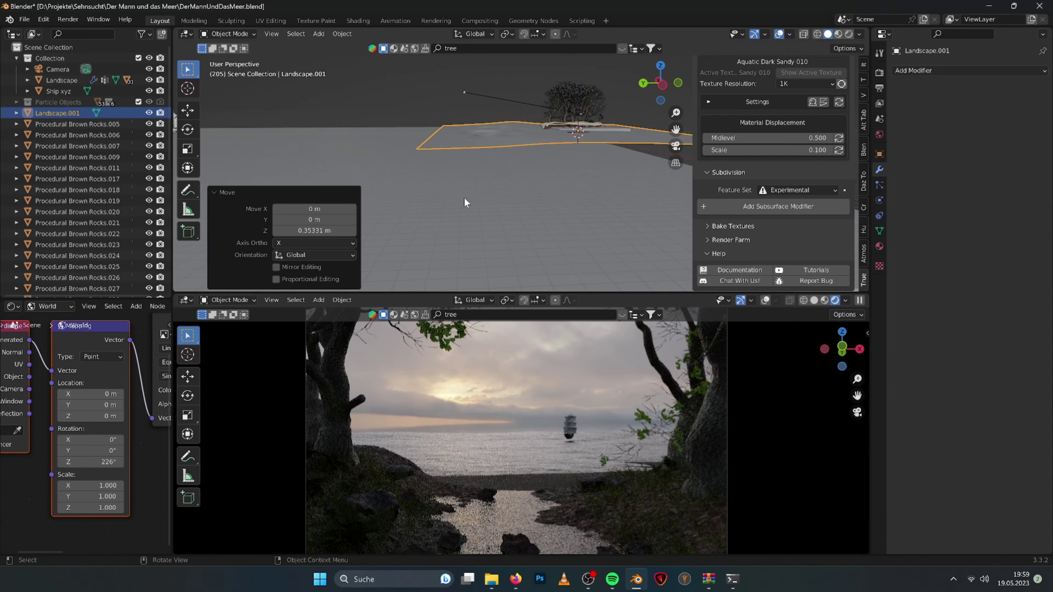
Enlarge the water slab about 2.9x and apply all its transforms.
left_click(464, 197)
middle_click_drag(470, 202, 498, 178)
key("s")
left_click(451, 165)
key("ctrl+a")
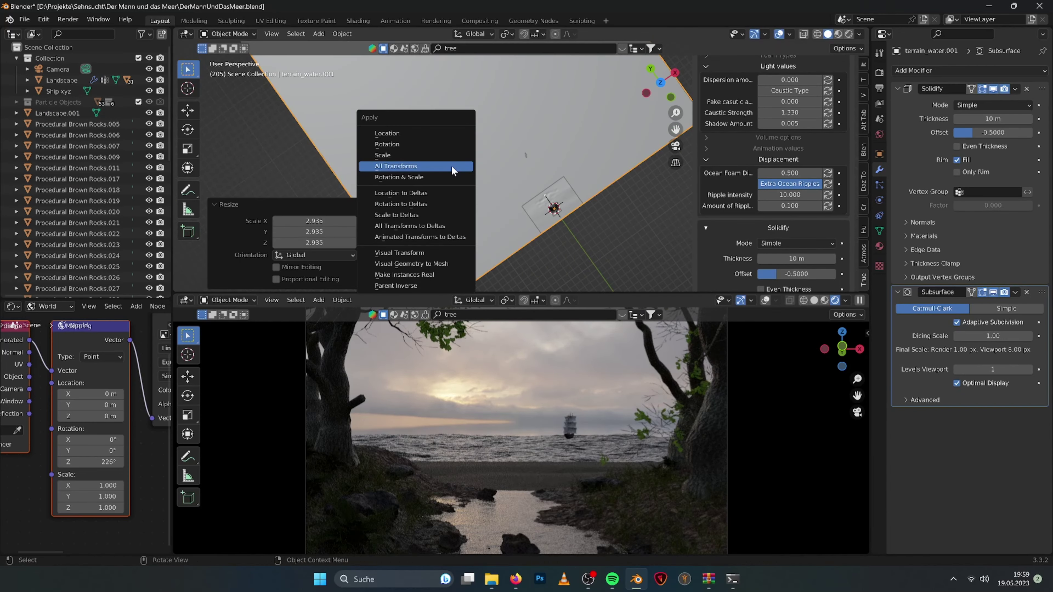
left_click(555, 211)
Reposition the ship and orbit to inspect the water and ship.
key("g")
left_click(535, 154)
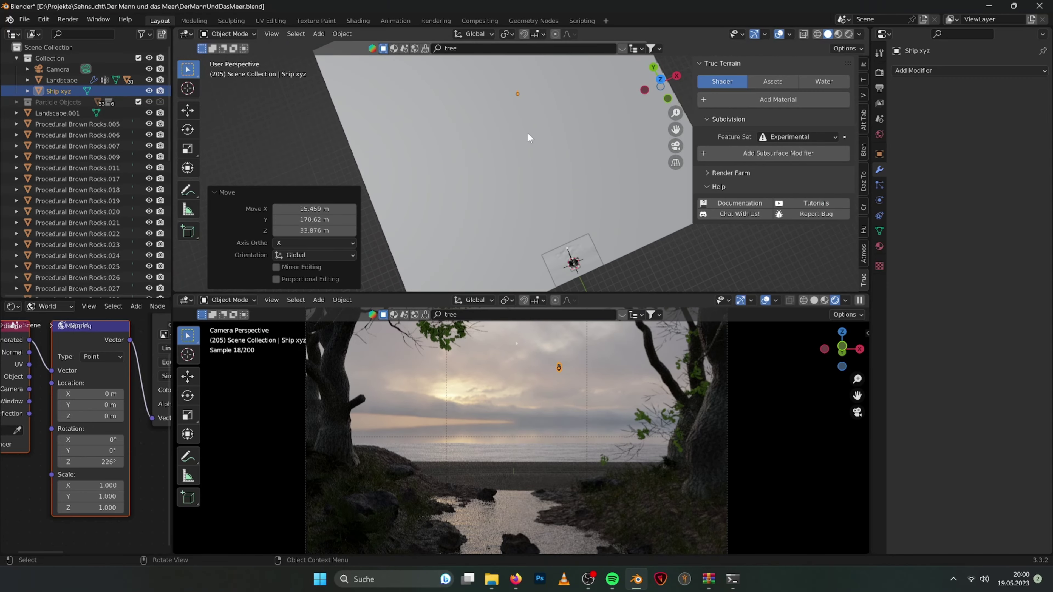
left_click(690, 251)
middle_click_drag(690, 252, 558, 305)
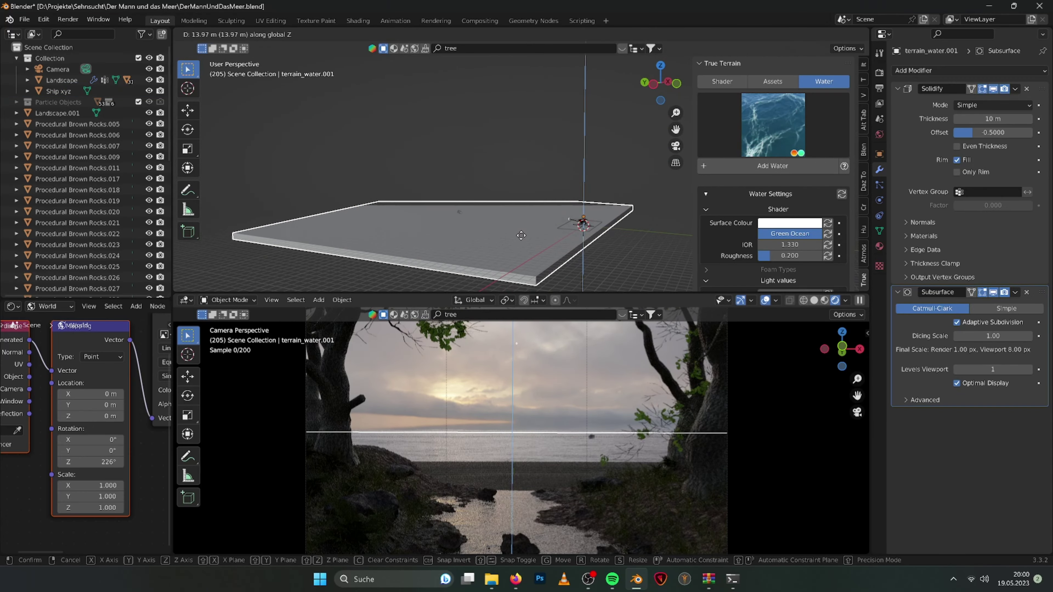
From the top view, move the ship to a new position.
left_click(523, 238)
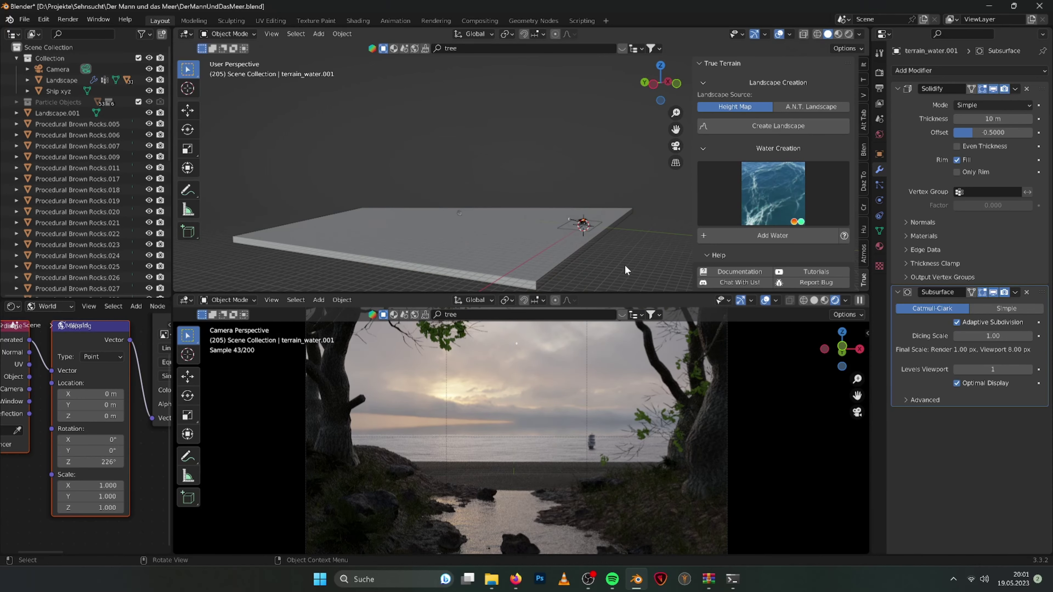
middle_click_drag(623, 270, 477, 230)
key("ctrl+z")
key("KP_7")
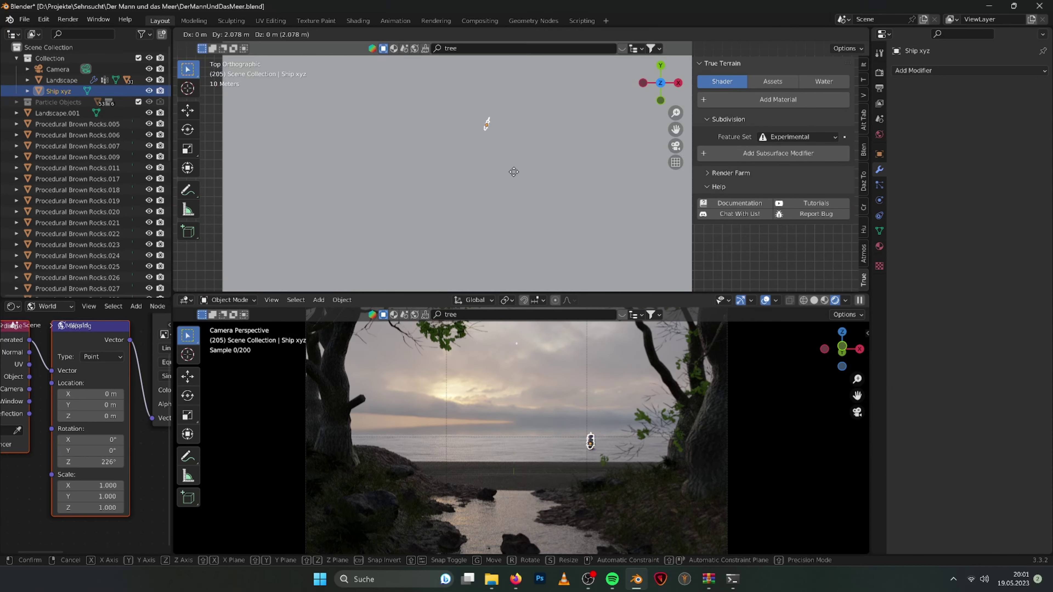
key("g")
left_click(554, 127)
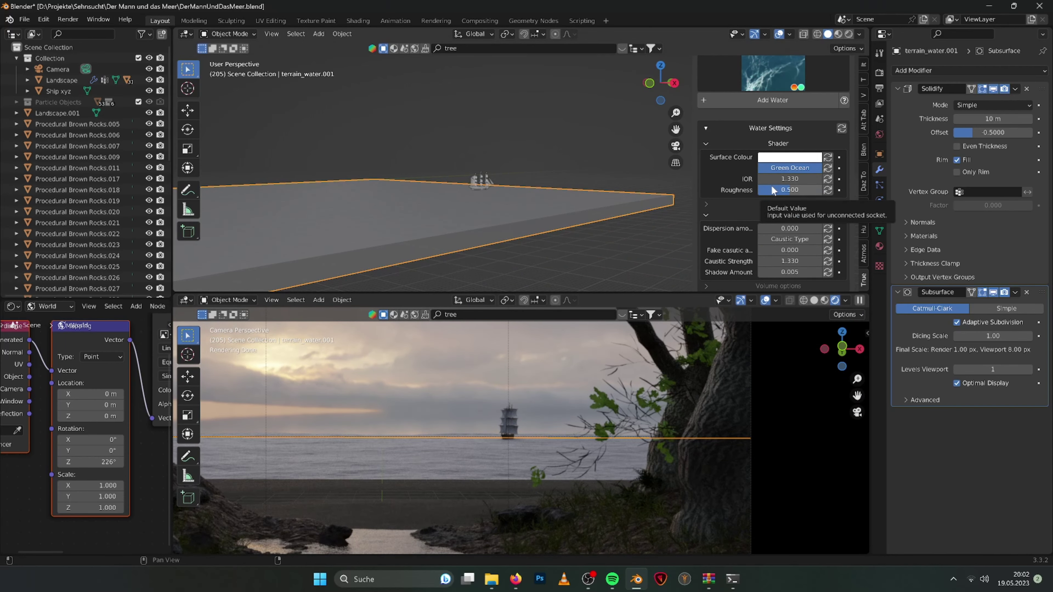
Try lowering Landscape.001 along Z, then undo the move.
middle_click_drag(539, 199, 348, 218)
left_click(589, 204)
key("g")
key("z")
left_click(586, 224)
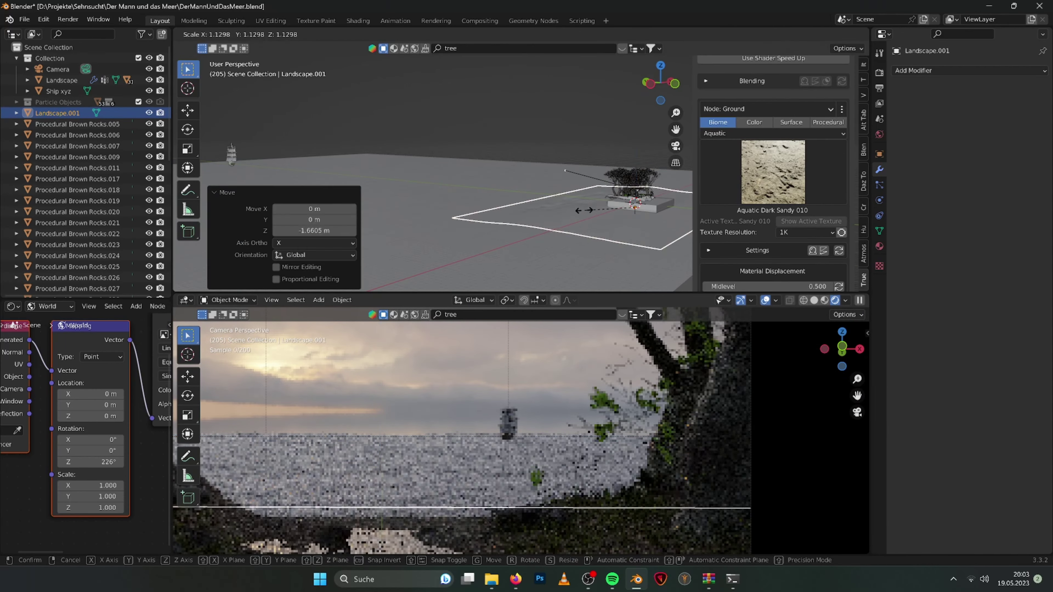
key("ctrl+z")
key("ctrl+z")
Select the ship and raise the ship and water along Z, then select Landscape.001.
middle_click_drag(533, 218, 501, 179)
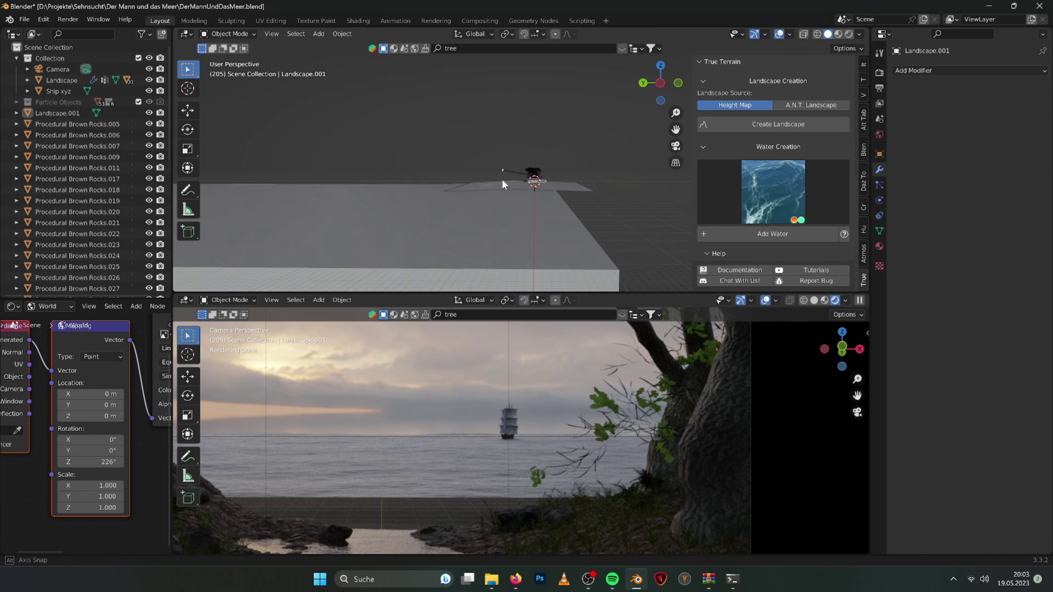
key("a")
key("Escape")
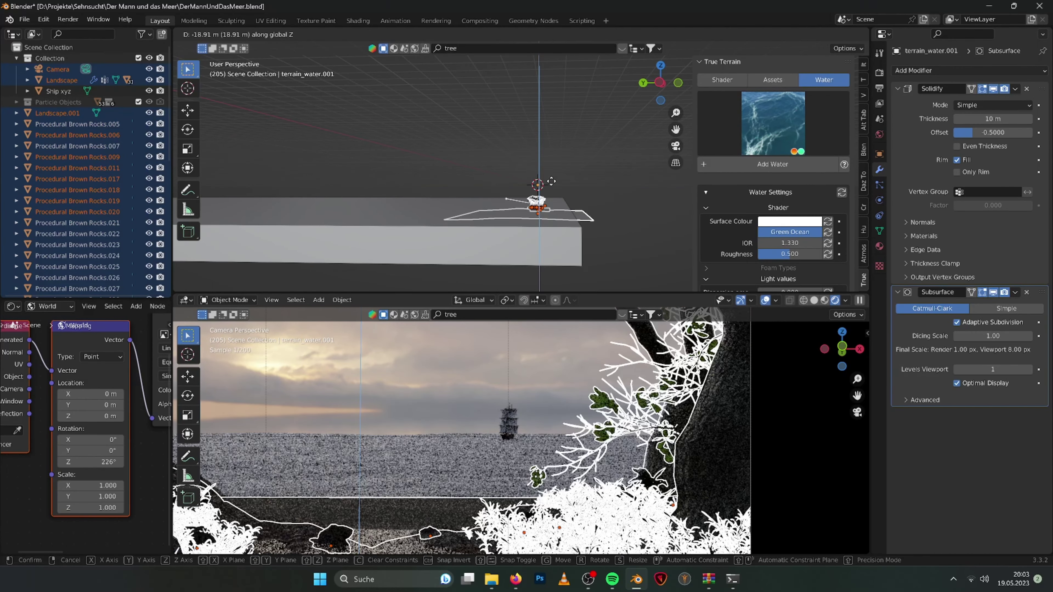
middle_click_drag(550, 200, 446, 134)
left_click(238, 207)
key("g")
key("z")
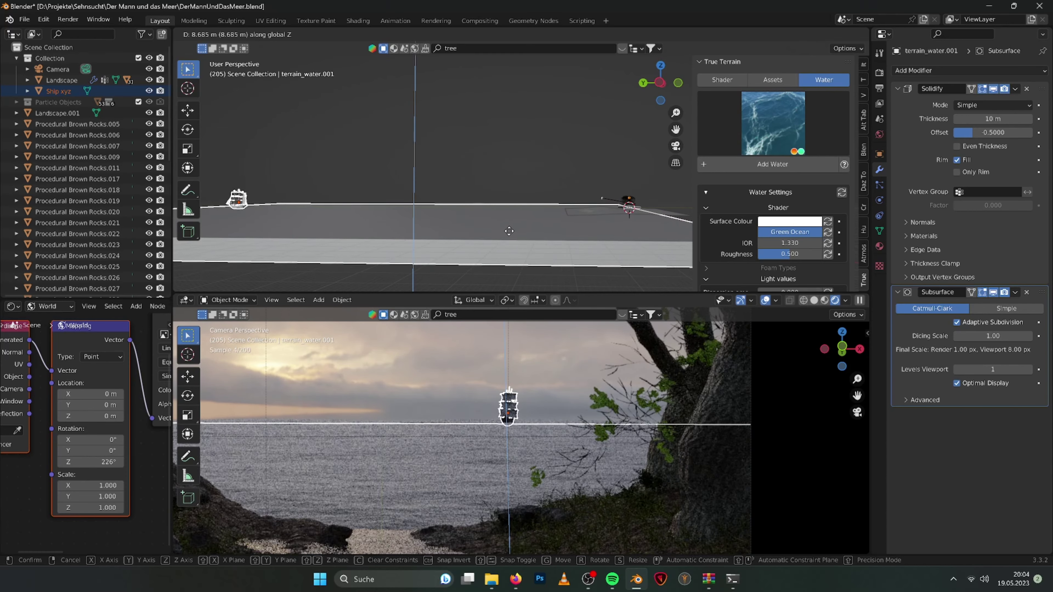
left_click(494, 155)
left_click(450, 160)
Briefly enter terrain sculpting, then raise Landscape.001 along Z.
key("ctrl+Tab")
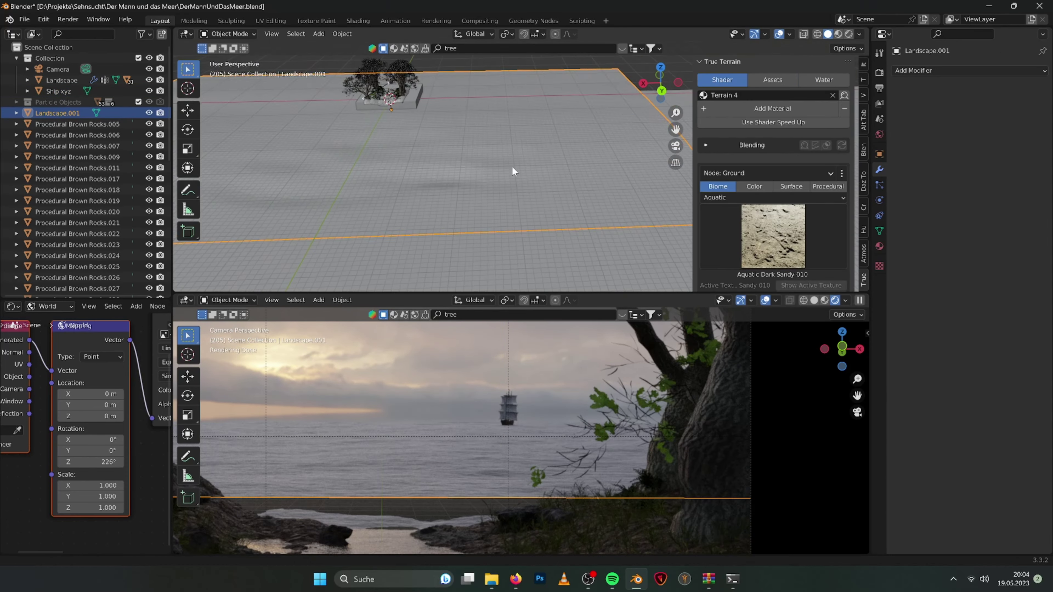
key("f")
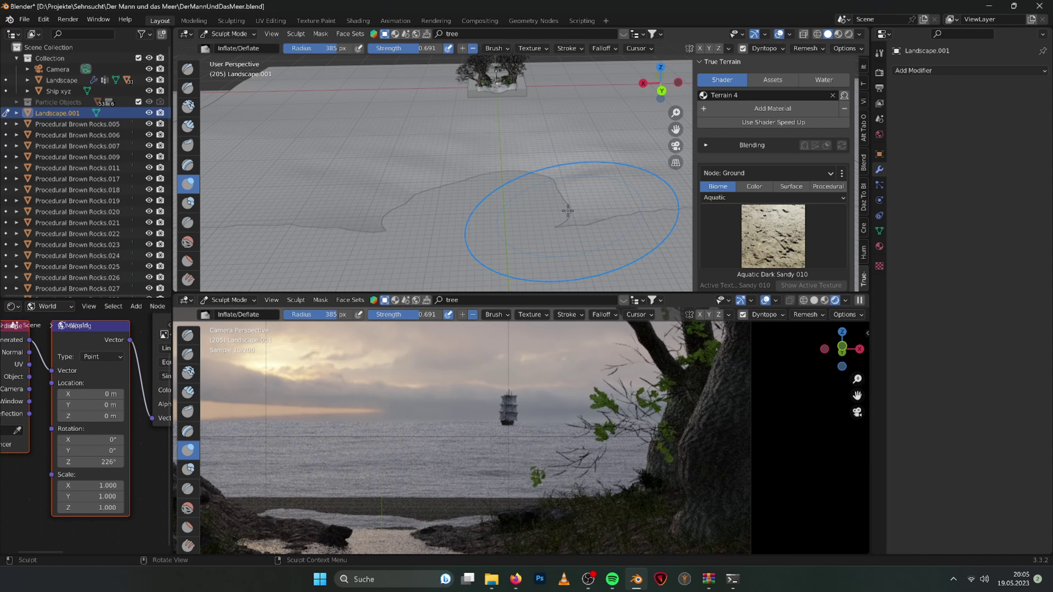
key("Escape")
key("ctrl+Tab")
key("g")
key("z")
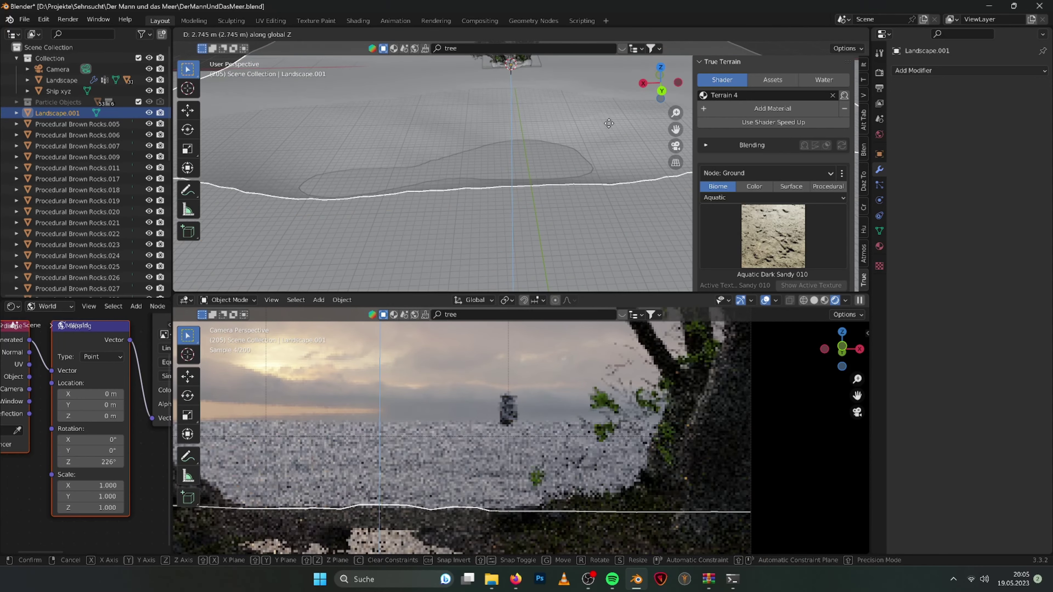
left_click(608, 124)
middle_click_drag(608, 123, 501, 148)
left_click(501, 148)
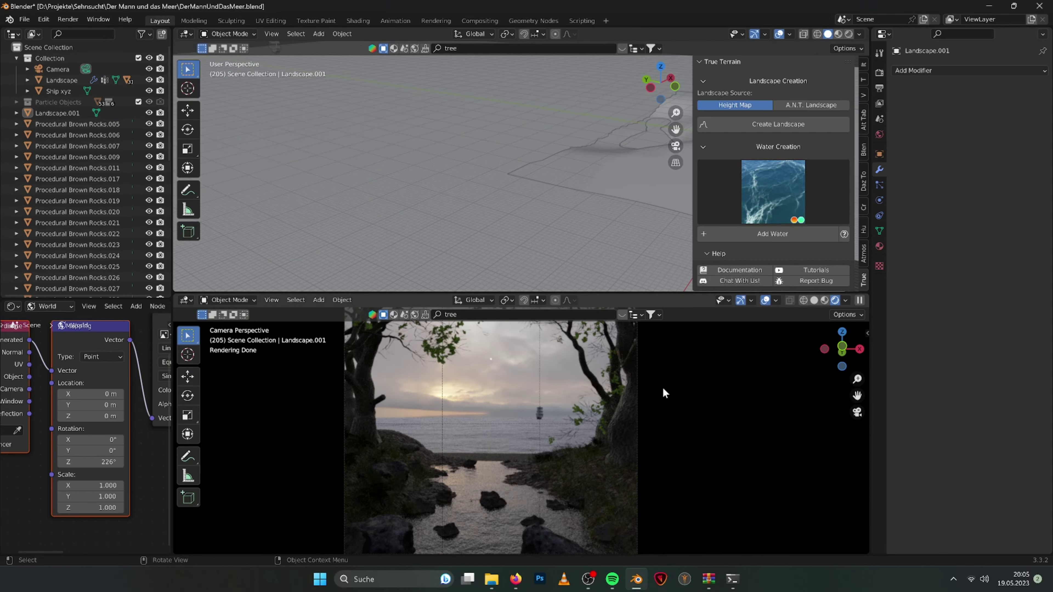
Tilt the world sky texture 0.7° on its X rotation.
scroll(521, 458, "down", 3)
left_click(879, 134)
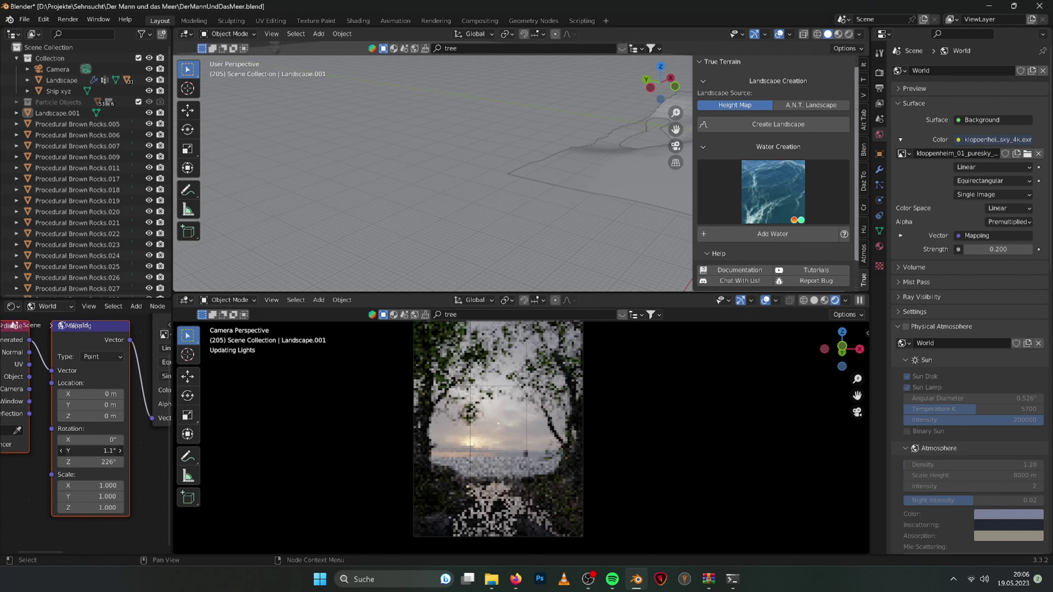
left_click_drag(95, 439, 119, 439)
scroll(442, 452, "up", 3)
left_click(442, 452)
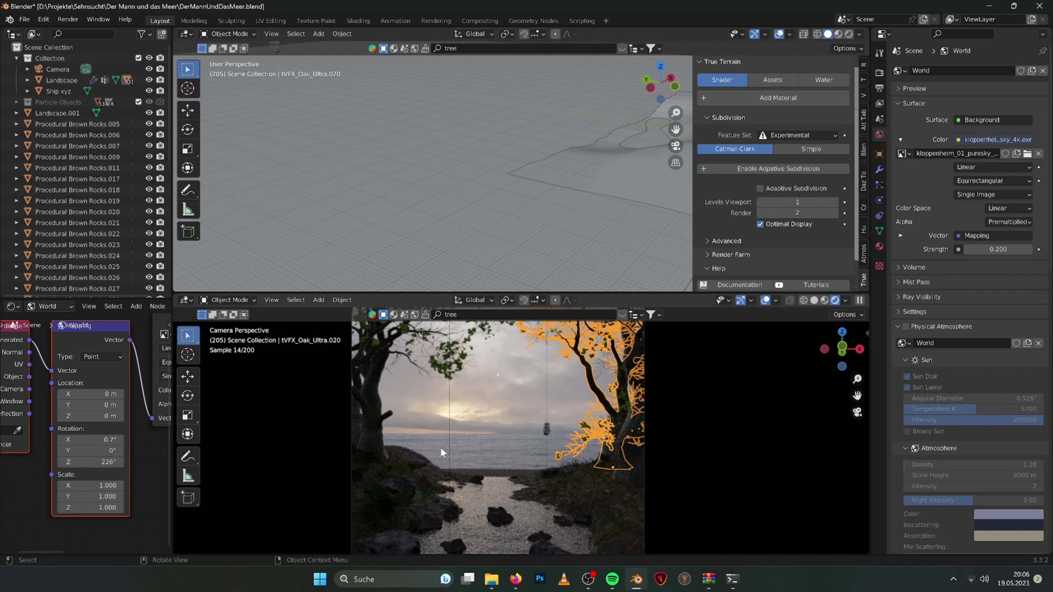
scroll(442, 453, "down", 3)
Save the file, set water roughness to 0, and delete Landscape.001.
key("ctrl+s")
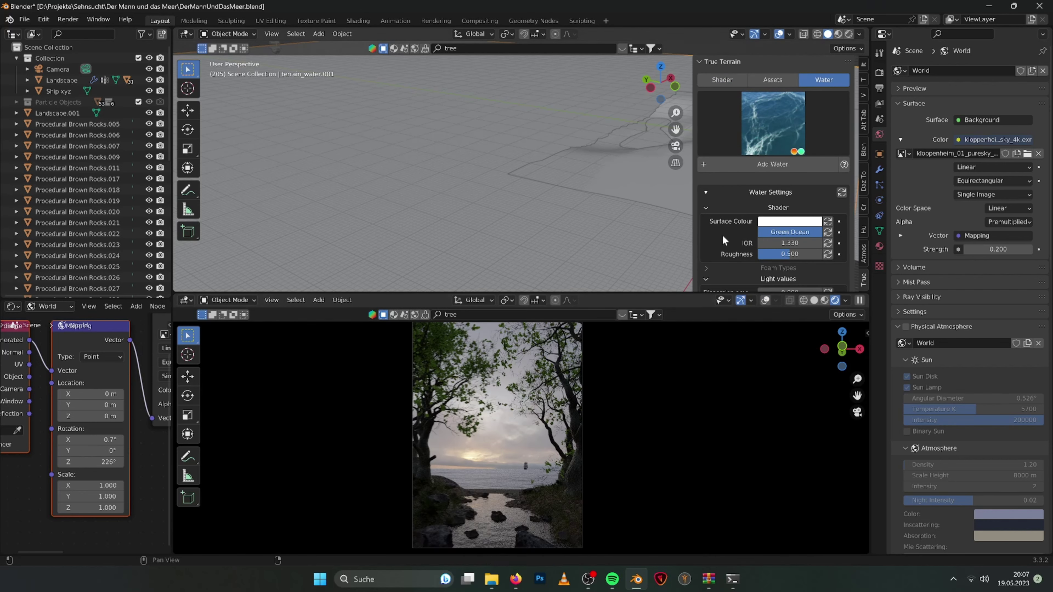
left_click_drag(787, 254, 756, 254)
left_click(629, 171)
key("Delete")
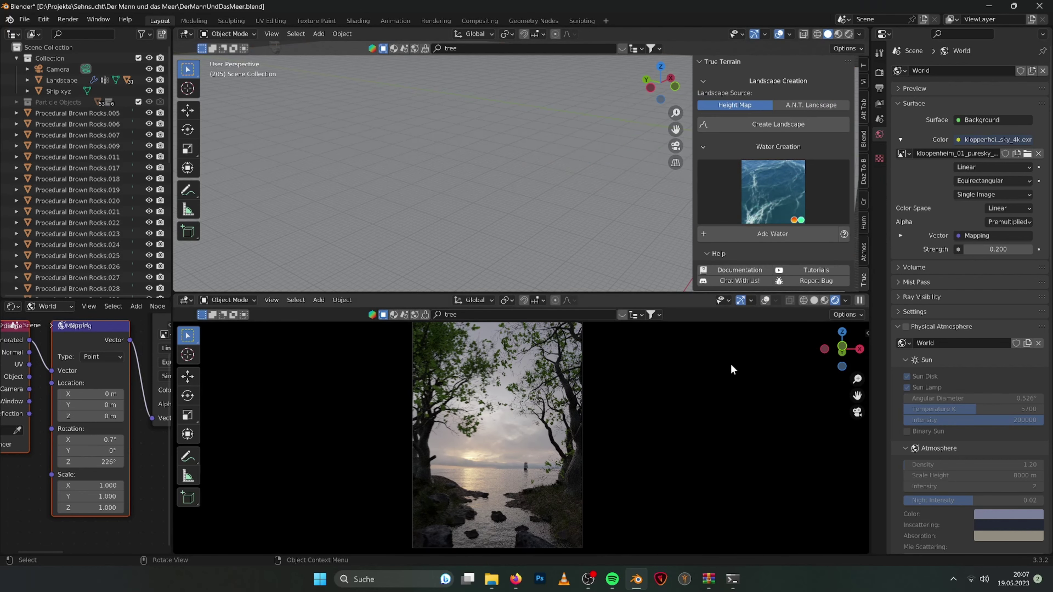
Give the camera depth of field focused on Landscape with F-stop 5.6.
left_click(464, 500)
scroll(658, 483, "up", 4)
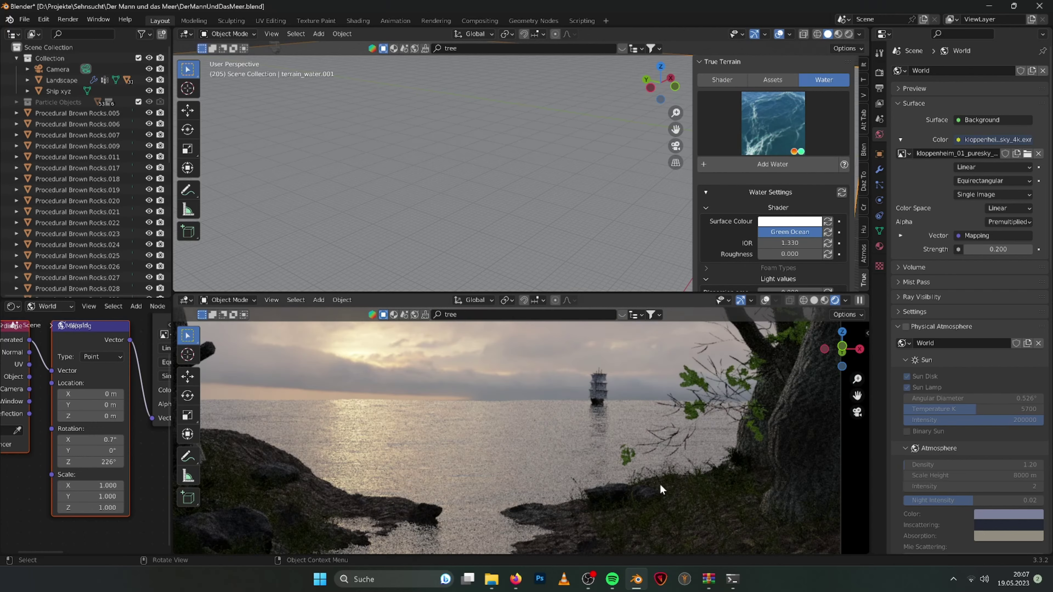
left_click(658, 483)
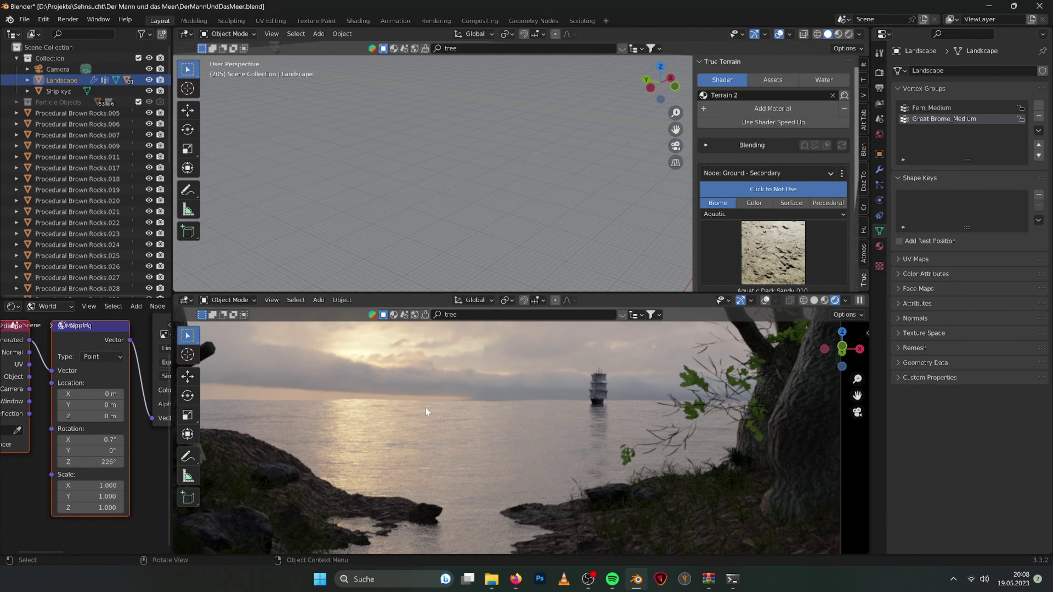
left_click(1027, 487)
scroll(904, 421, "down", 2)
left_click(992, 492)
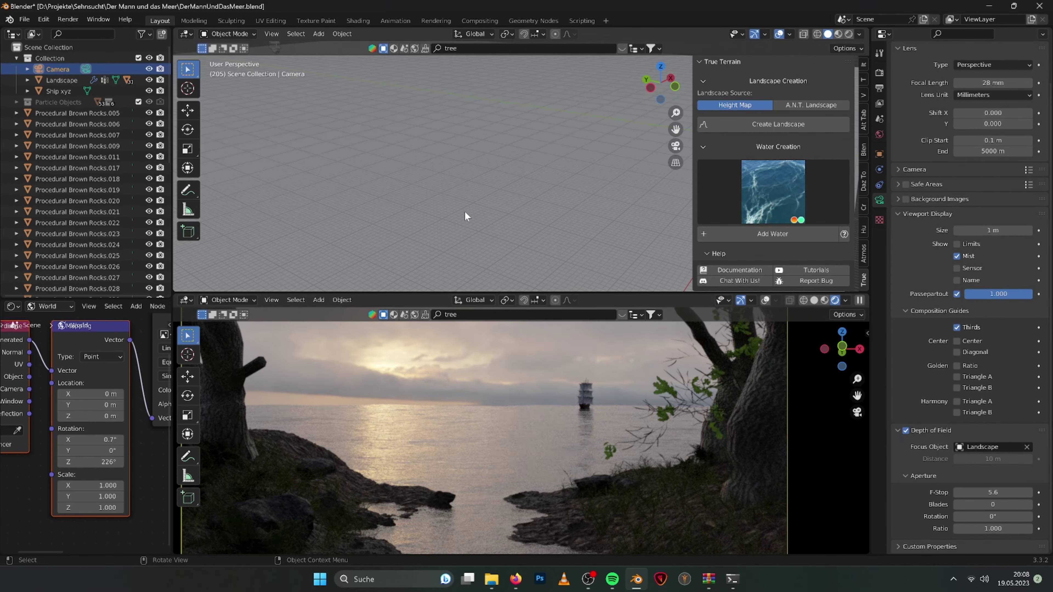
Reduce the sea's Amount of Ripples step by step to 0.3.
left_click(772, 233)
scroll(787, 199, "down", 5)
key("Return")
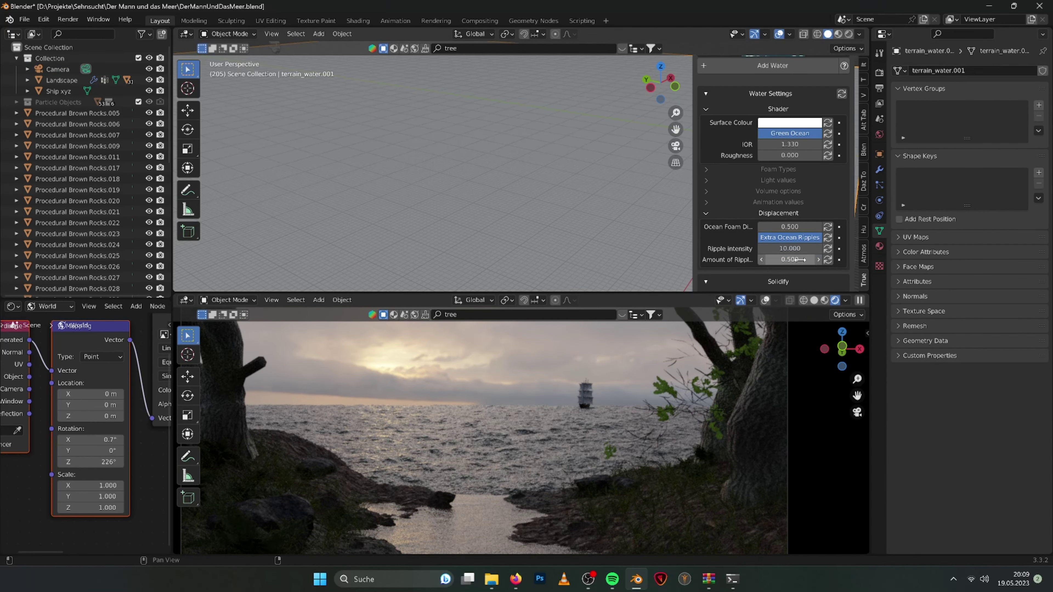
key("Return")
left_click(761, 259)
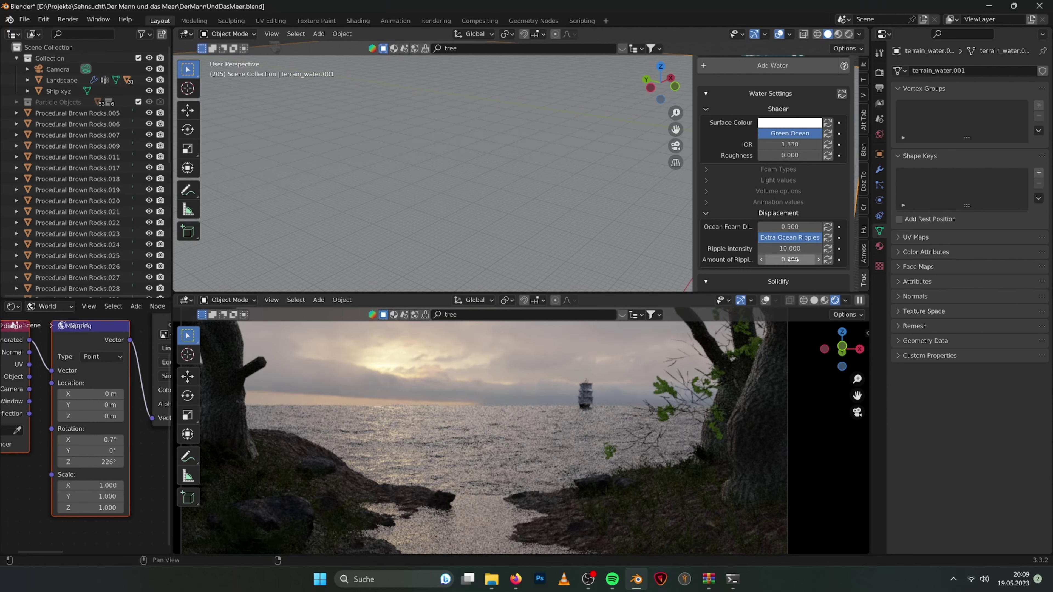
scroll(644, 402, "down", 3)
scroll(644, 402, "down", 1)
scroll(611, 419, "down", 2)
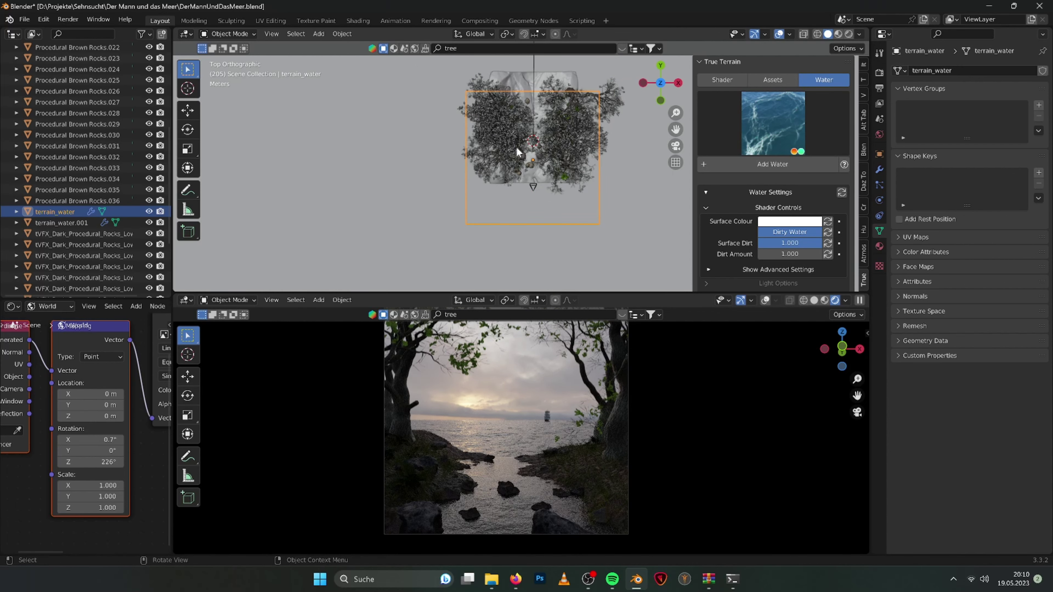
In Sculpt Mode, add a Clay Strips mound near the shore rock.
left_click(227, 34)
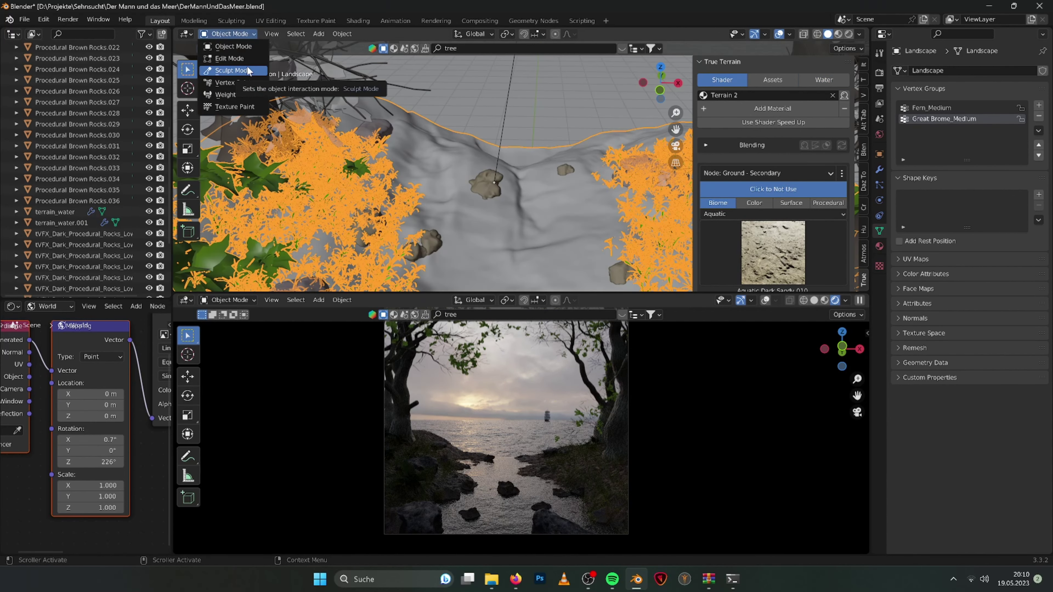
left_click(232, 70)
left_click_drag(518, 164, 530, 166)
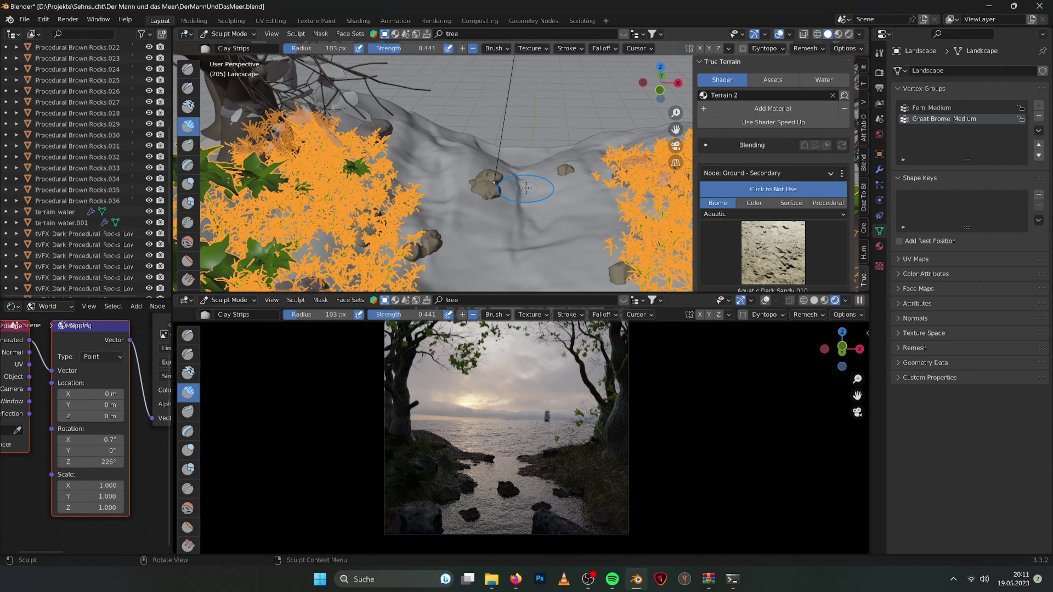
middle_click_drag(525, 188, 530, 221)
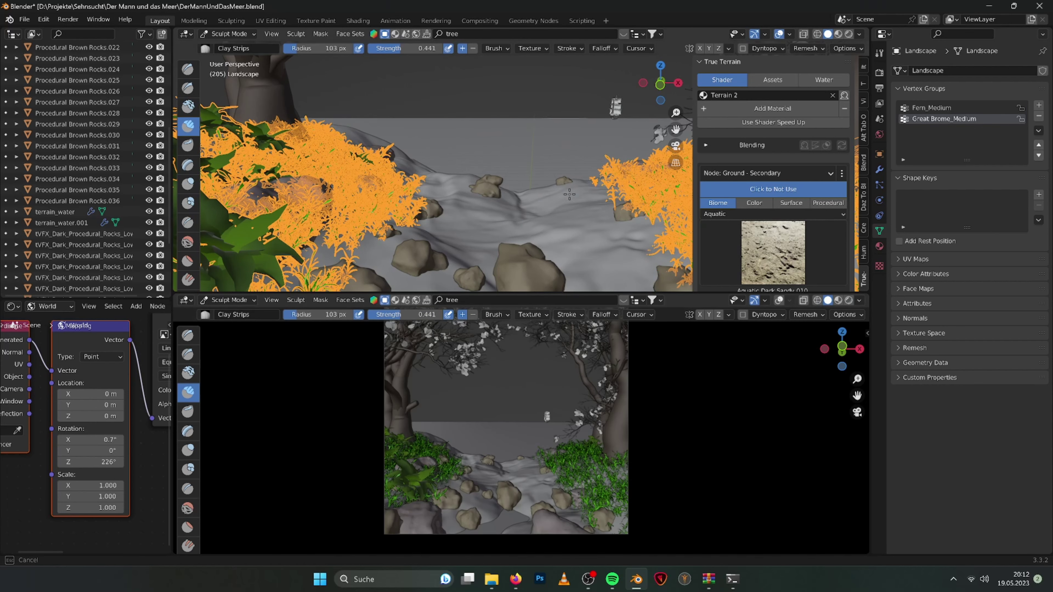
middle_click_drag(490, 185, 488, 148, "ctrl")
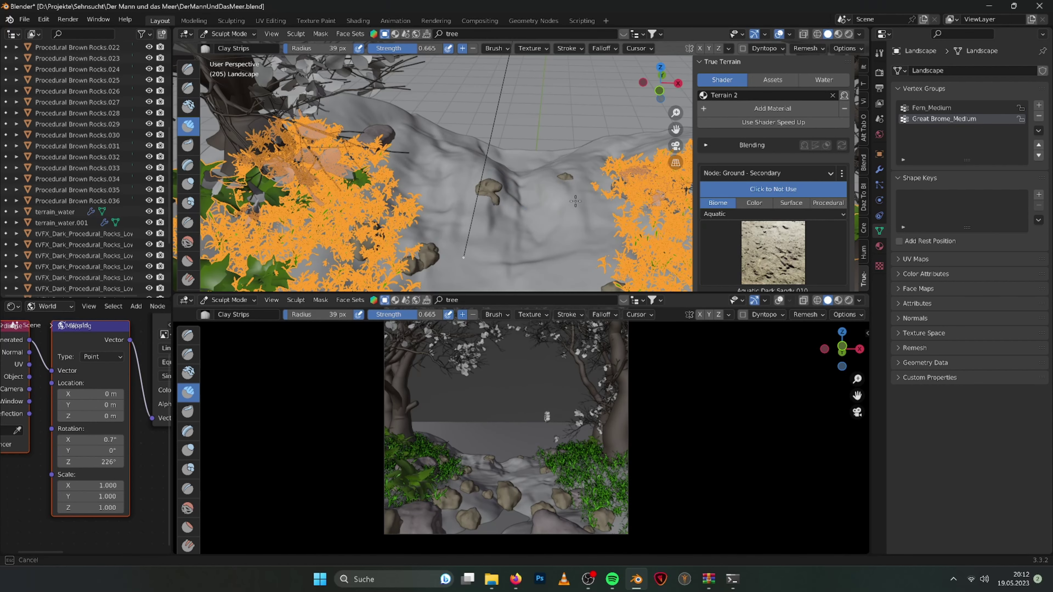
Enable rendered shading and reset the world sky's X rotation to 0°.
left_click(849, 300)
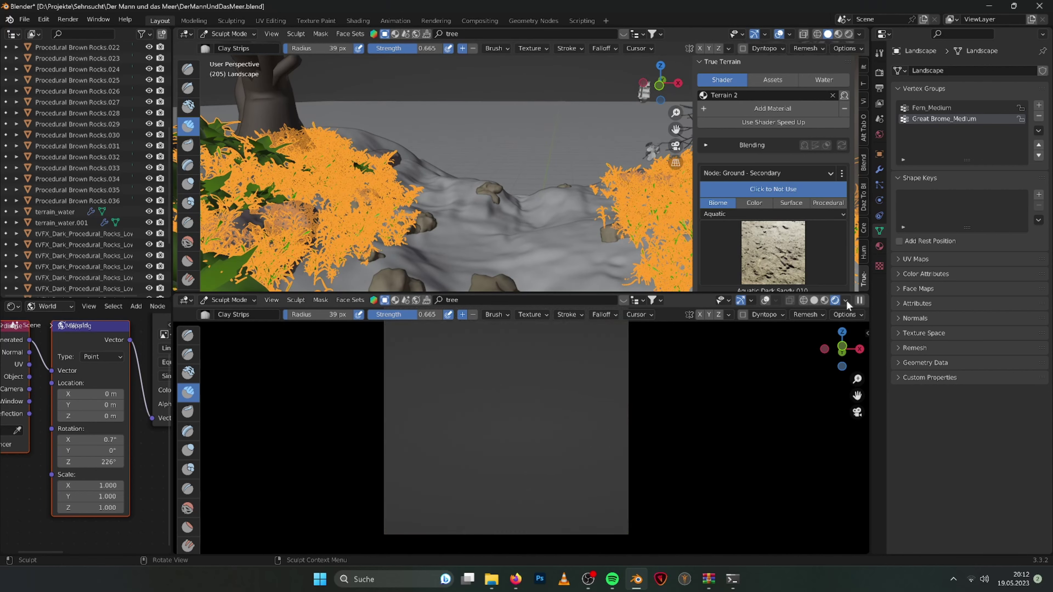
left_click(879, 134)
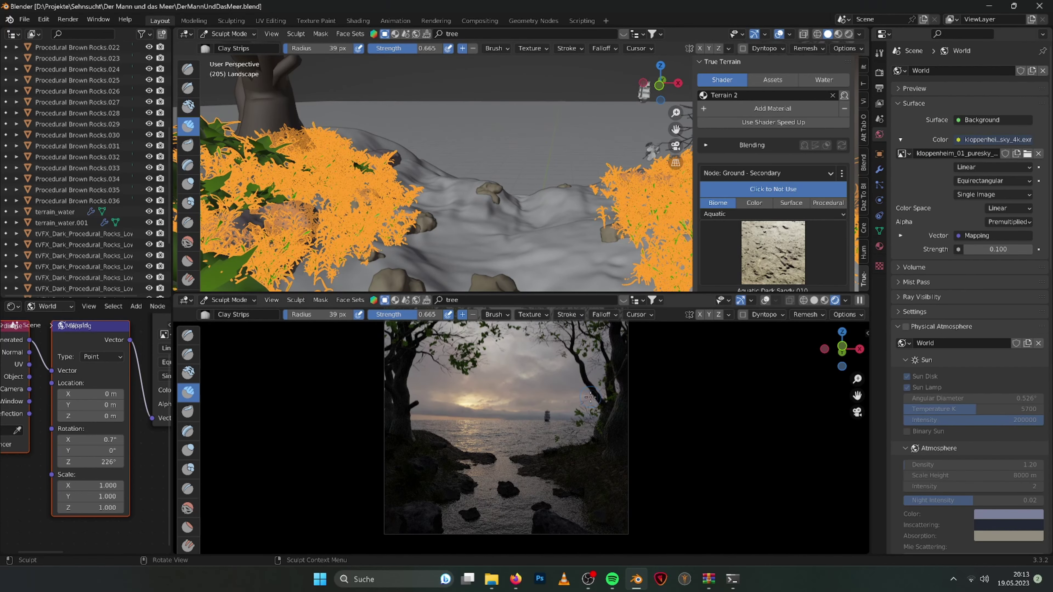
scroll(57, 109, "up", 5)
left_click(58, 69)
left_click(92, 440)
type("0")
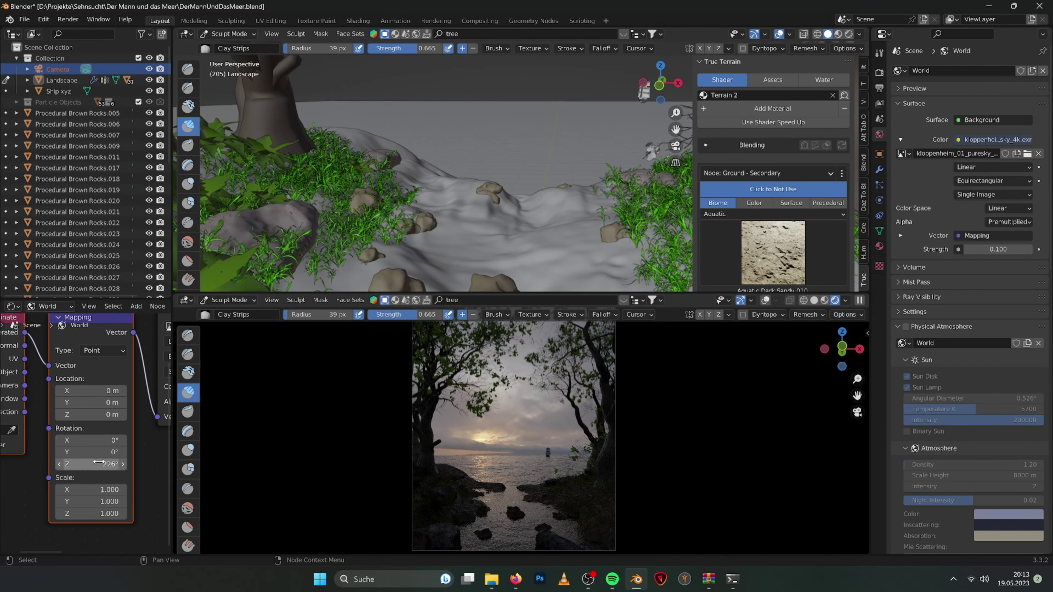
key("Home")
key("Return")
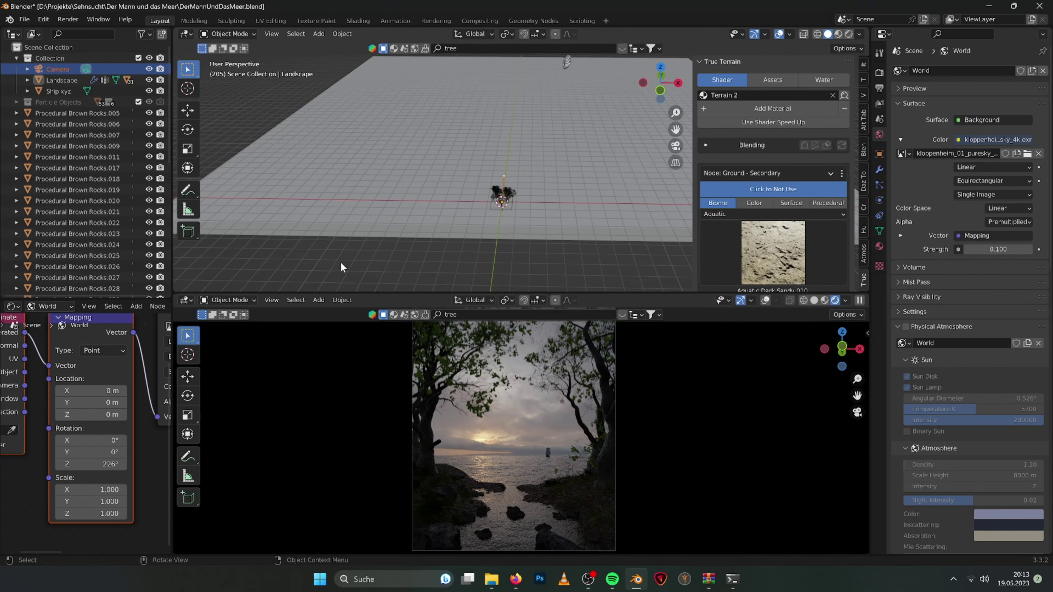
Add a cube, scale and position it over the scene, and display it as bounds only.
key("shift+a")
key("s")
key("Return")
middle_click_drag(518, 216, 547, 237)
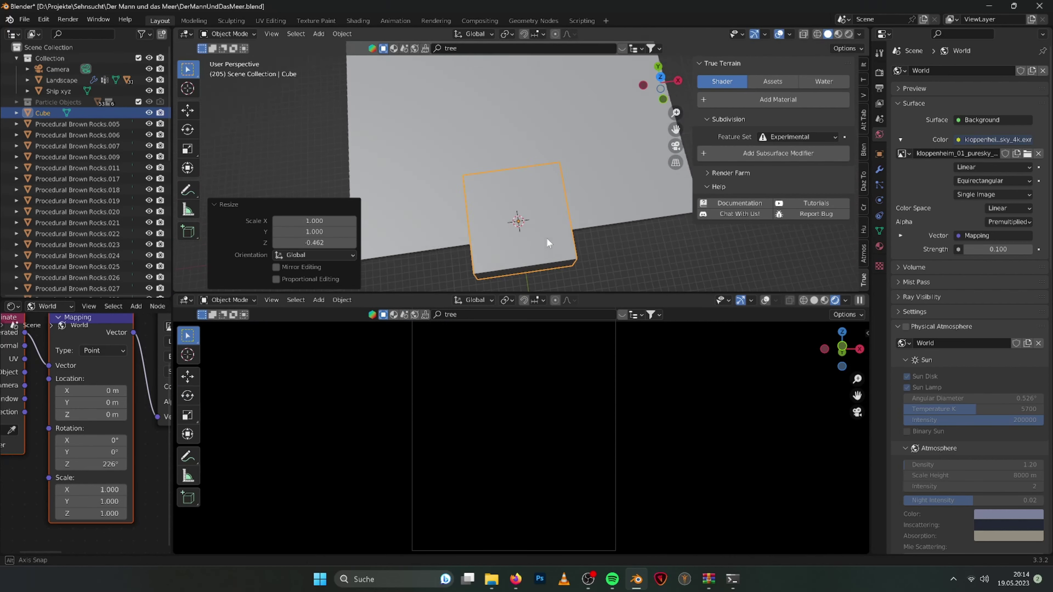
key("g")
left_click(580, 197)
scroll(958, 409, "down", 5)
left_click(993, 500)
left_click(986, 434)
middle_click_drag(518, 174, 545, 213)
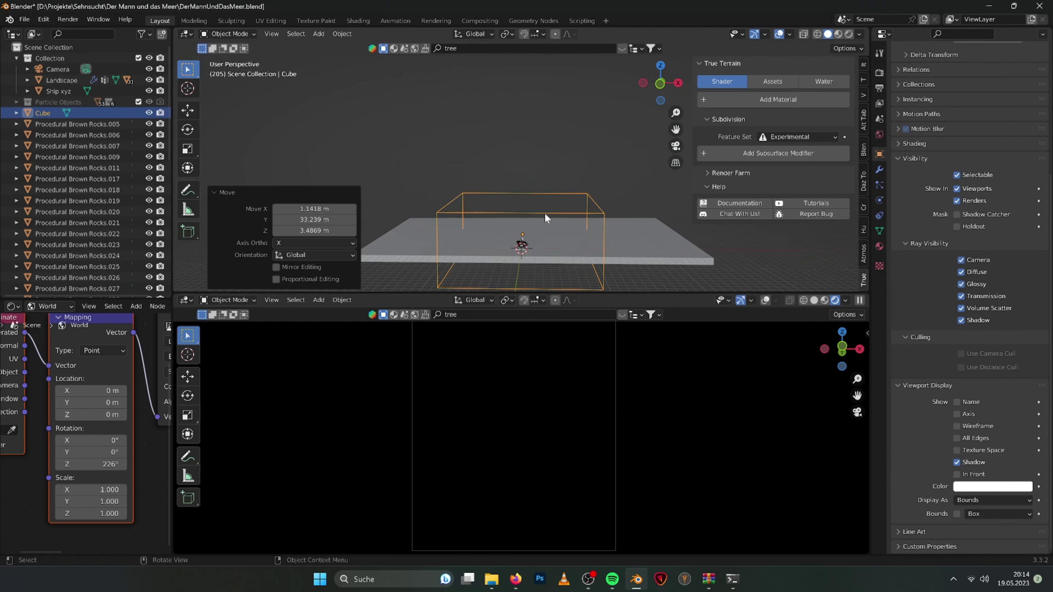
left_click_drag(172, 165, 288, 166)
Give the cube a Fog volume material with anisotropy about 0.89 and density 0.010.
left_click(232, 306)
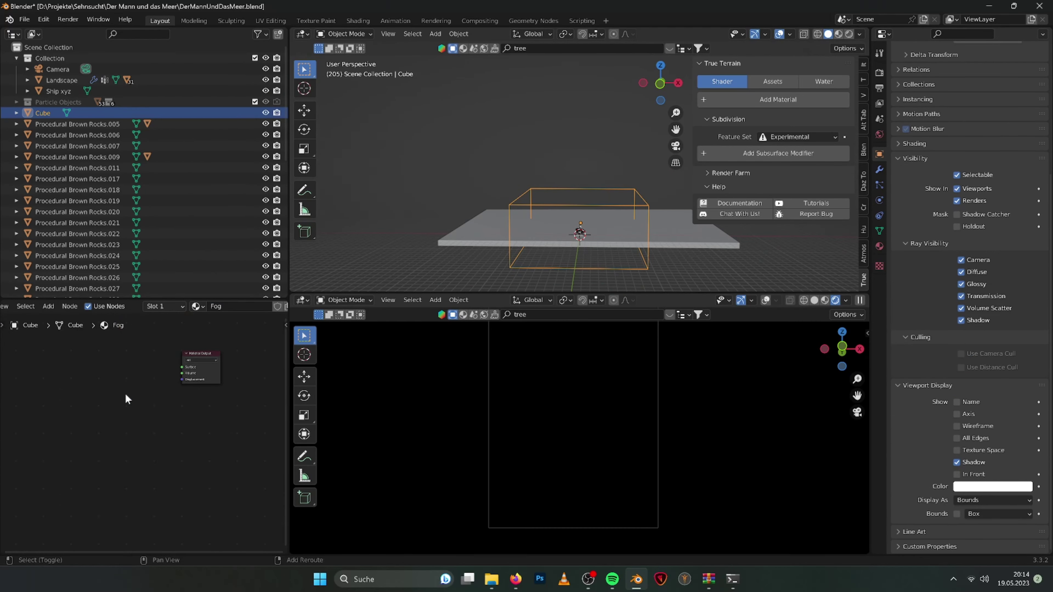
left_click_drag(143, 434, 169, 434)
scroll(168, 435, "up", 3)
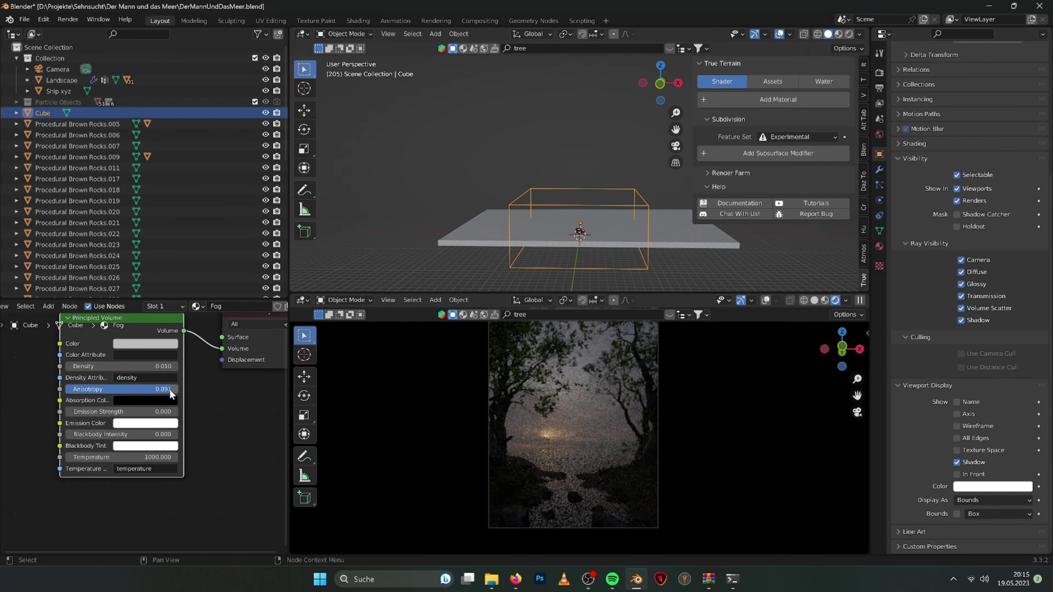
key("BackSpace")
type("05")
key("Return")
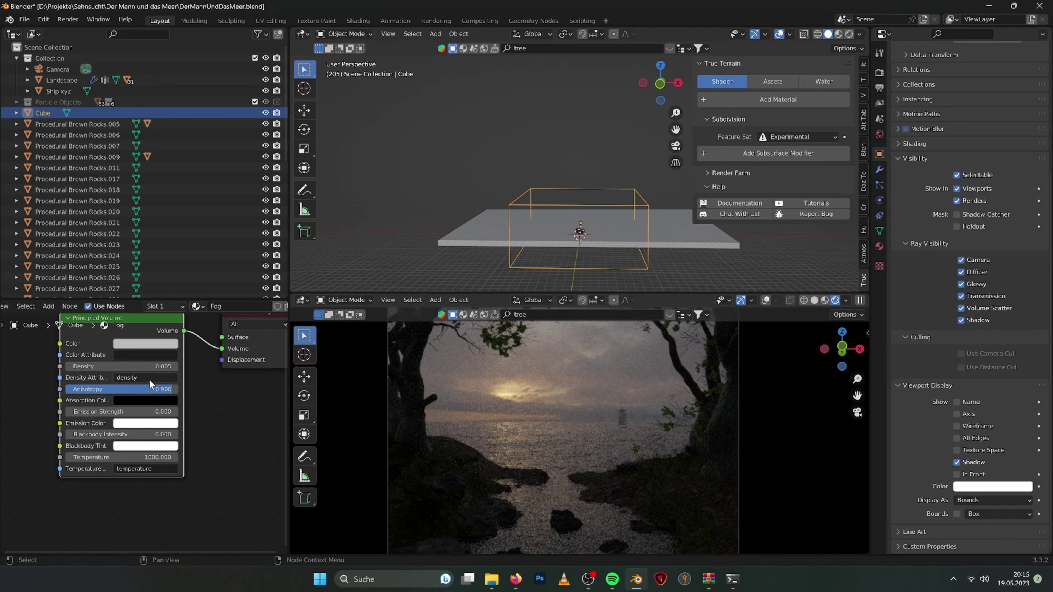
type("1")
key("Return")
Fine-tune the fog density to 0.015 and rotate the world sky so the sun moves right.
left_click(879, 135)
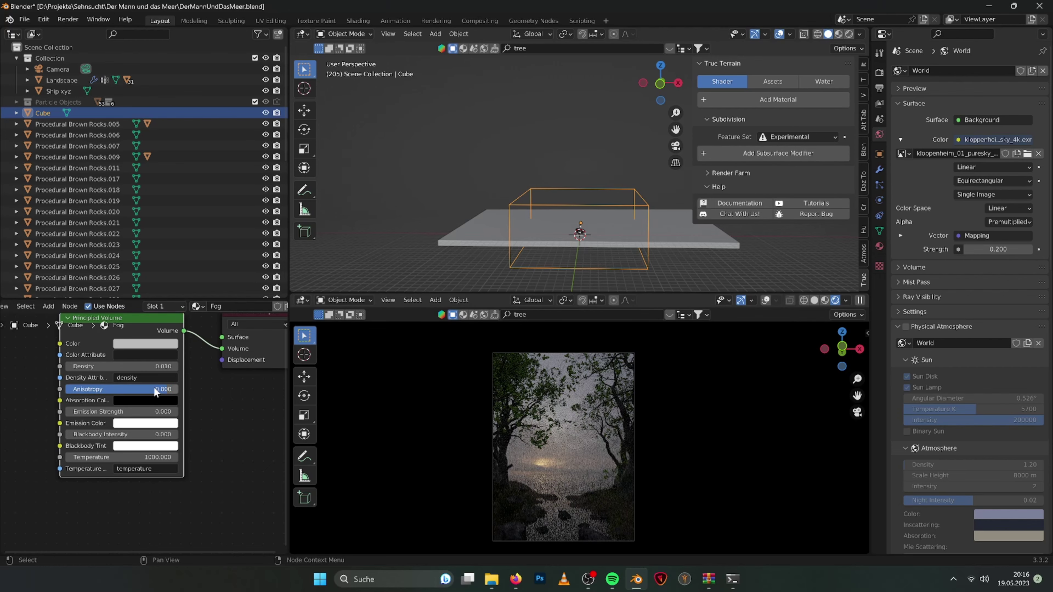
middle_click_drag(556, 195, 578, 214)
scroll(123, 366, "up", 1, "ctrl")
scroll(722, 399, "up", 3)
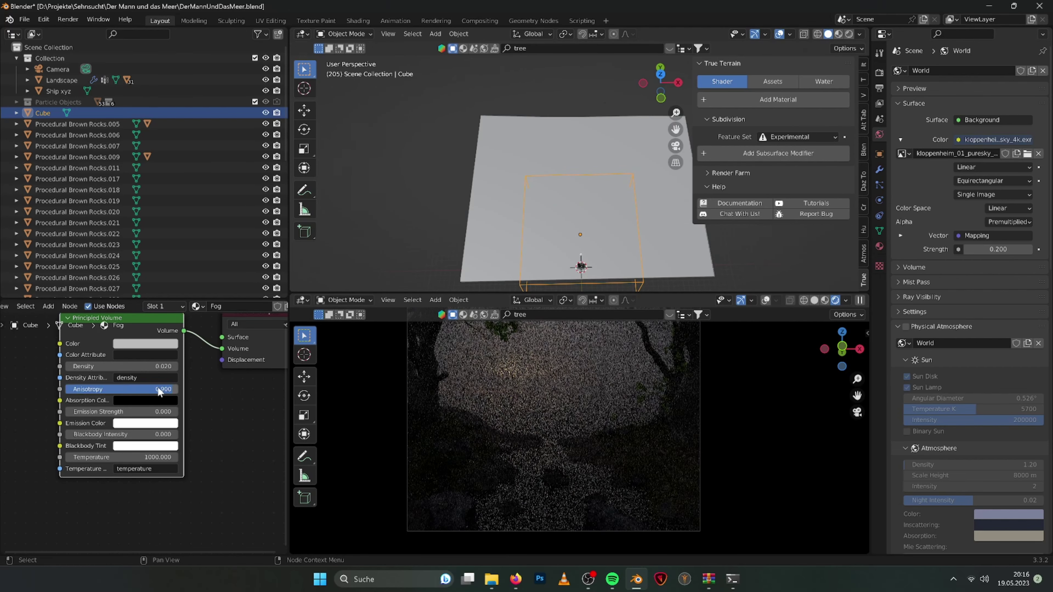
mouse_move(136, 366)
left_mouse_down()
mouse_move(125, 366)
mouse_move(148, 365)
left_mouse_up()
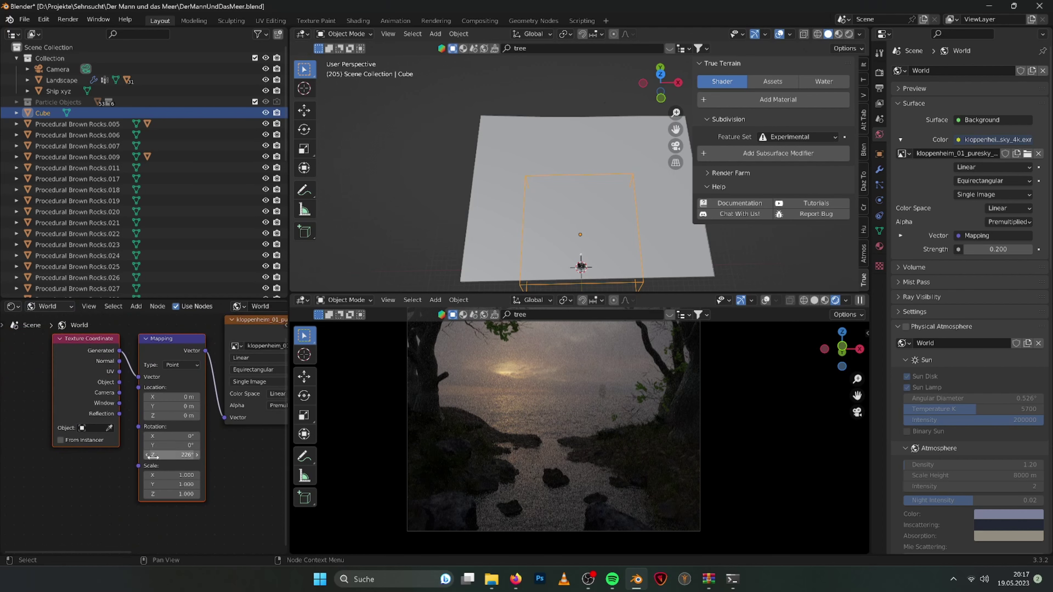
left_click_drag(153, 454, 166, 455)
Set world strength to 0.100, make the fog's Principled Volume colour grey, and save.
left_click(33, 306)
left_click(33, 312)
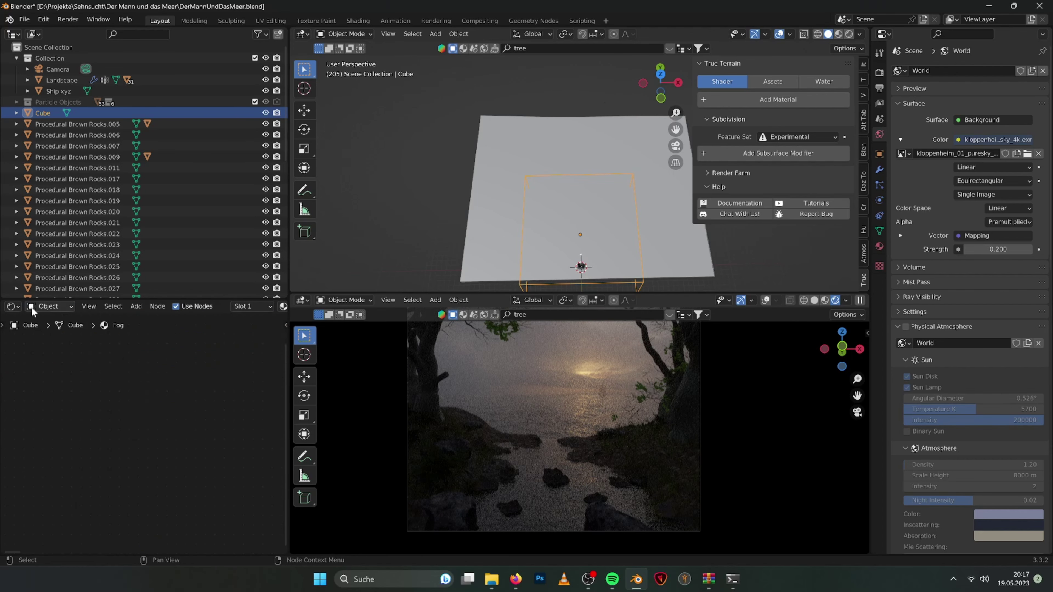
key("Home")
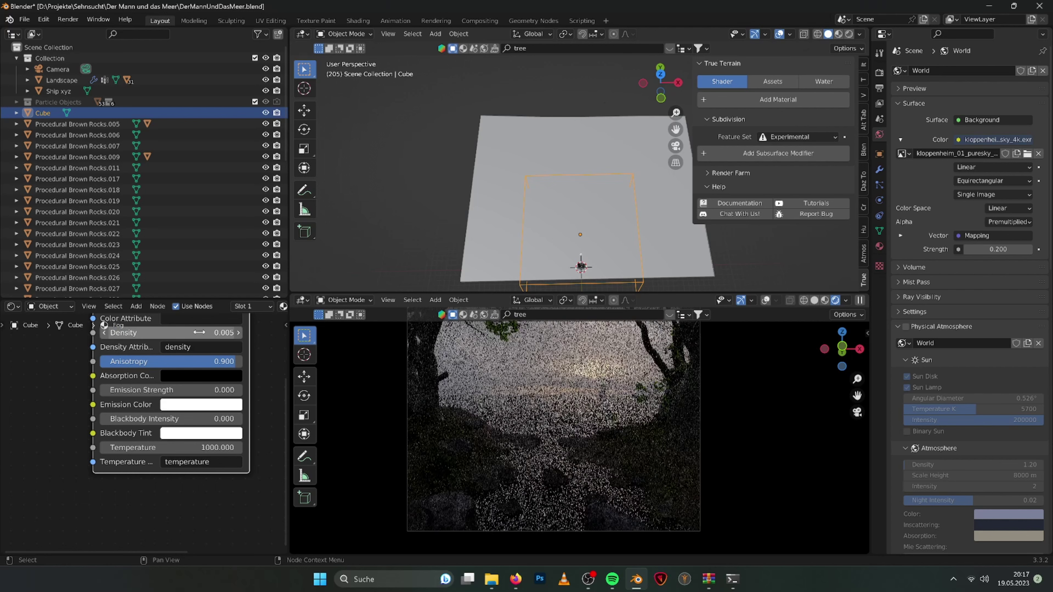
key("ctrl+z")
key("Home")
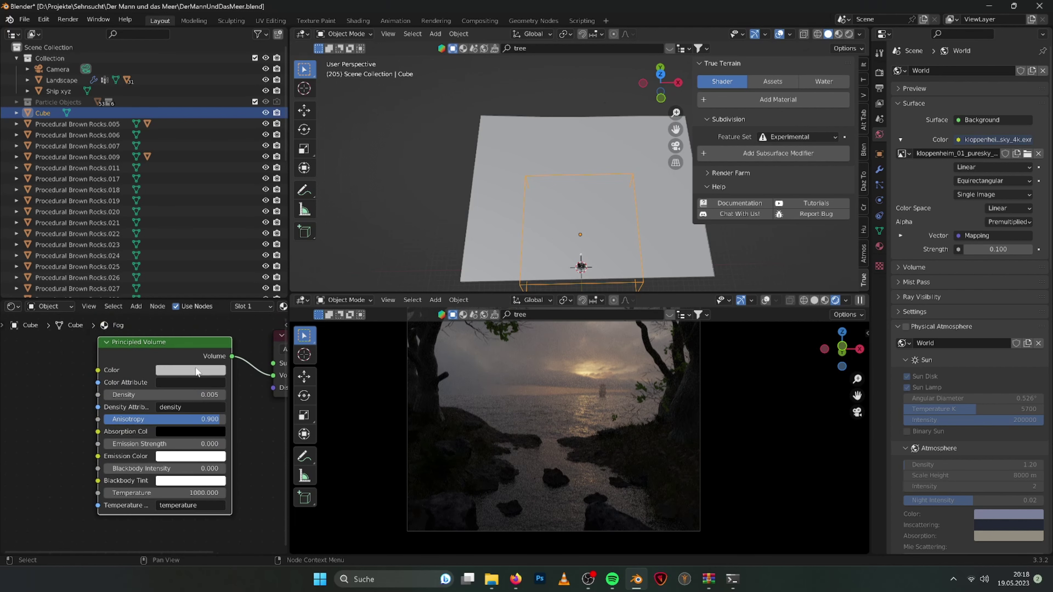
left_click(190, 370)
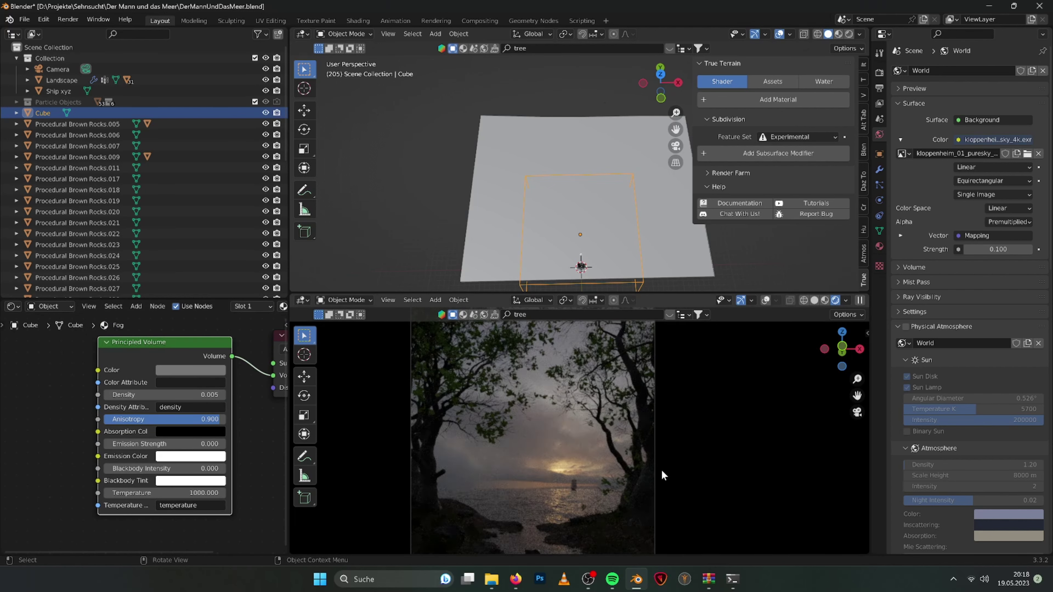
left_click_drag(671, 293, 680, 136)
key("ctrl+s")
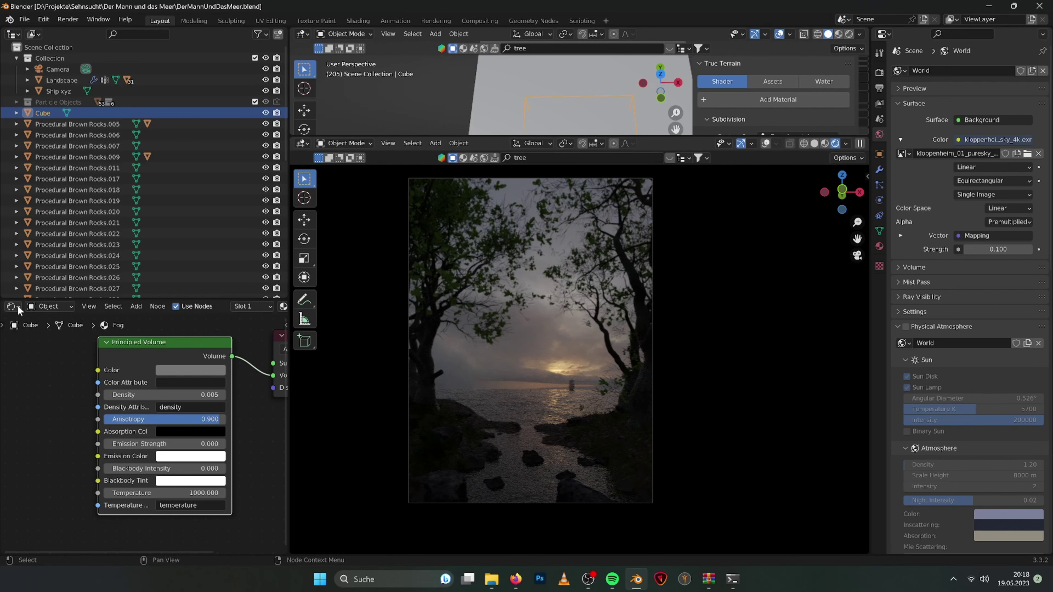
In the world nodes, rotate the sky mapping to 232° on Z and adjust its scale.
left_click(49, 306)
left_click(50, 328)
left_click_drag(201, 467, 191, 466)
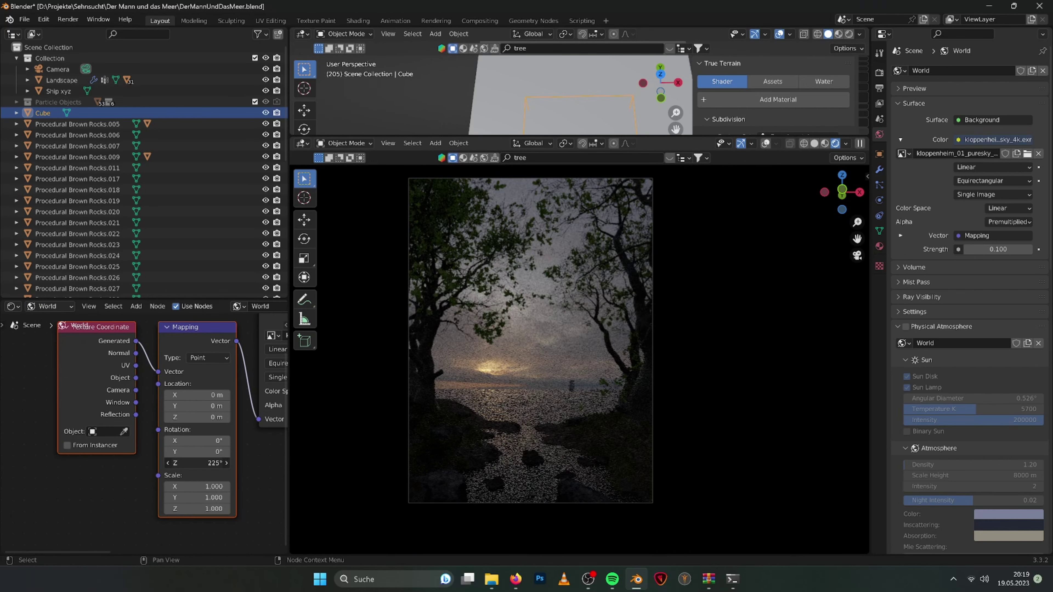
left_click(200, 486)
type("2")
key("Return")
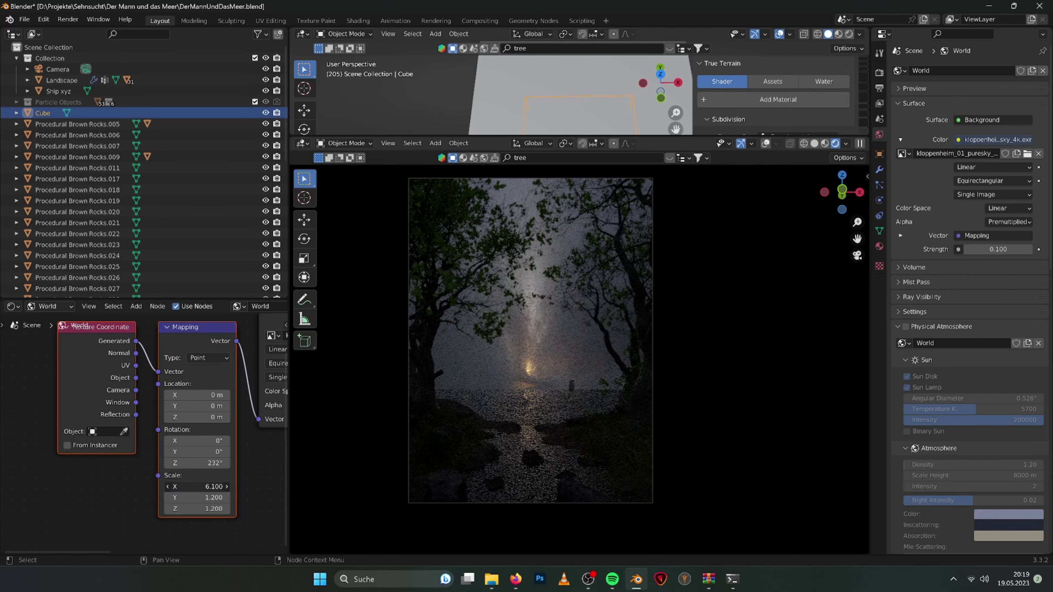
left_click_drag(200, 486, 200, 508)
key("Escape")
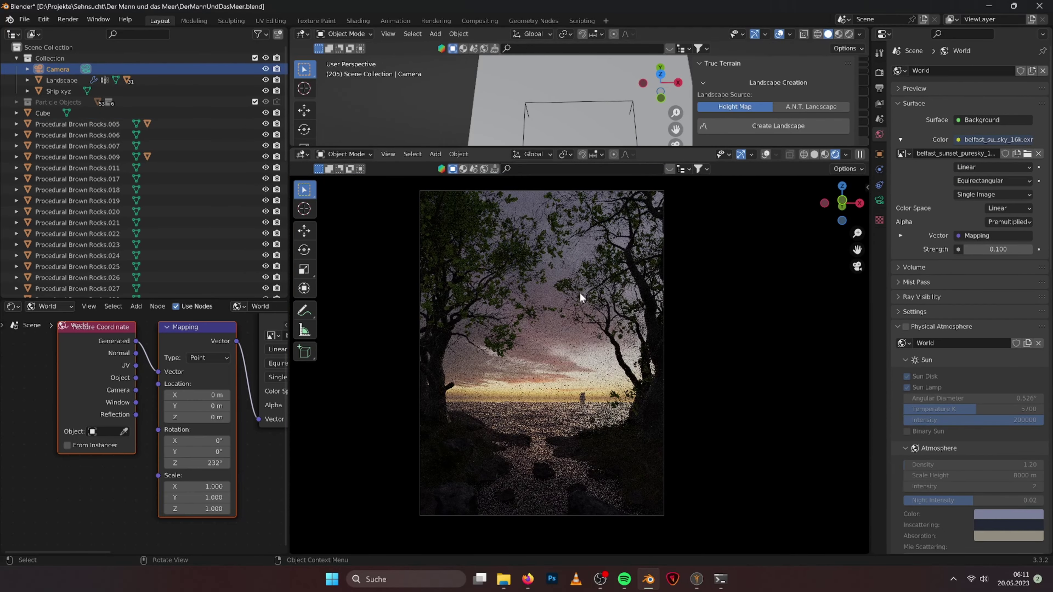
Lift the sky mapping's Z location to 0.015 m and set world strength to 0.050.
left_click(172, 418)
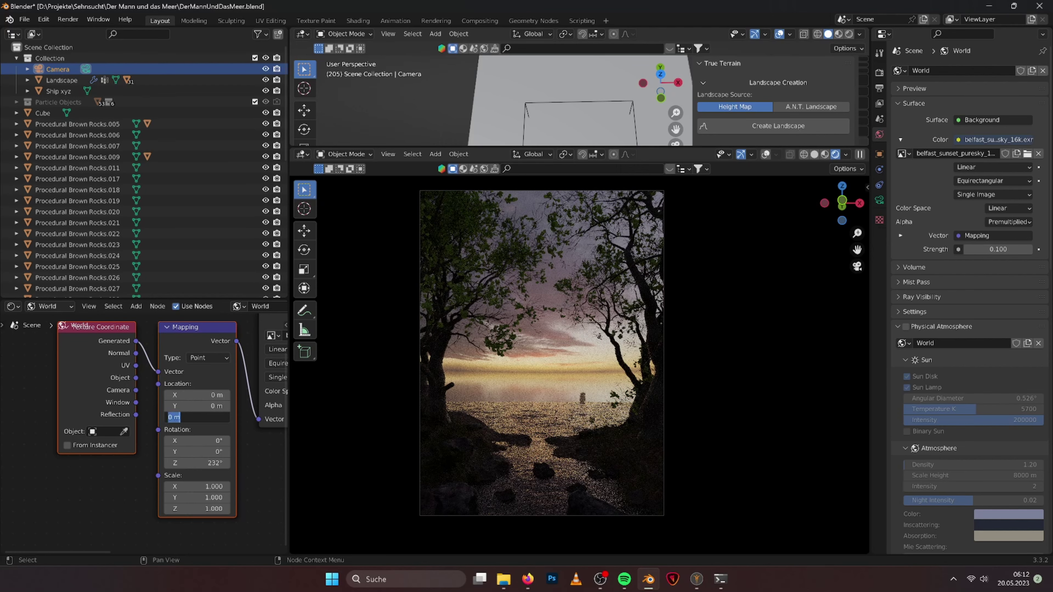
type("0.015")
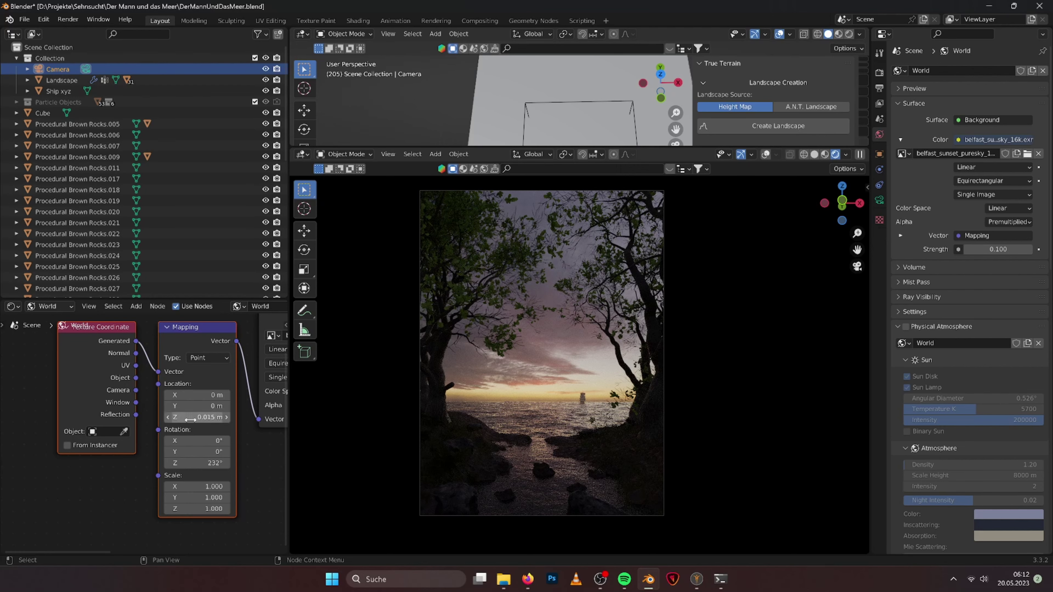
key("Return")
scroll(552, 394, "up", 6)
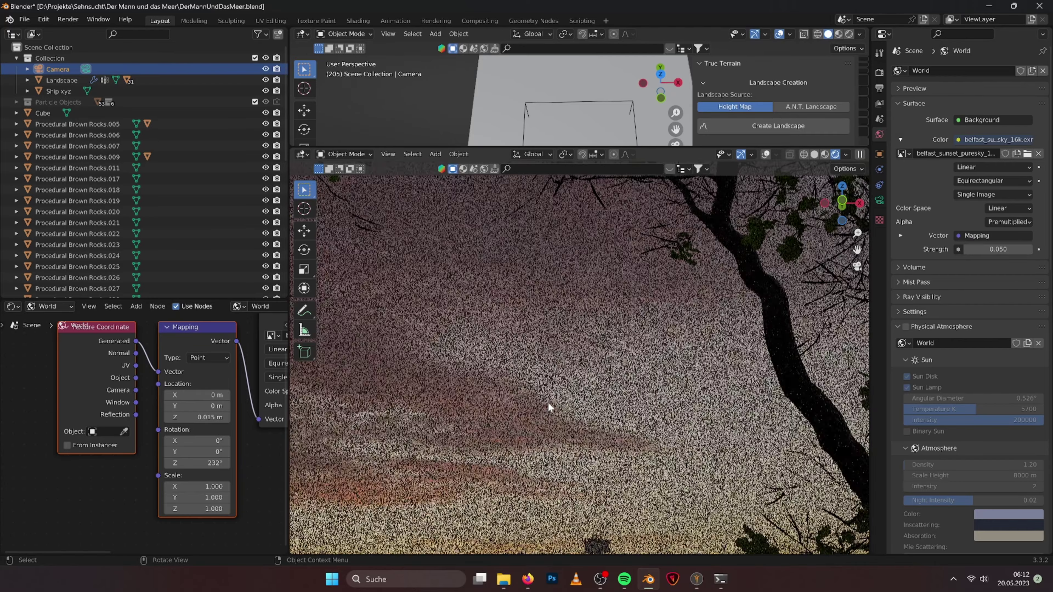
Select the water surface and set its ripple intensity to 5.
left_click(581, 120)
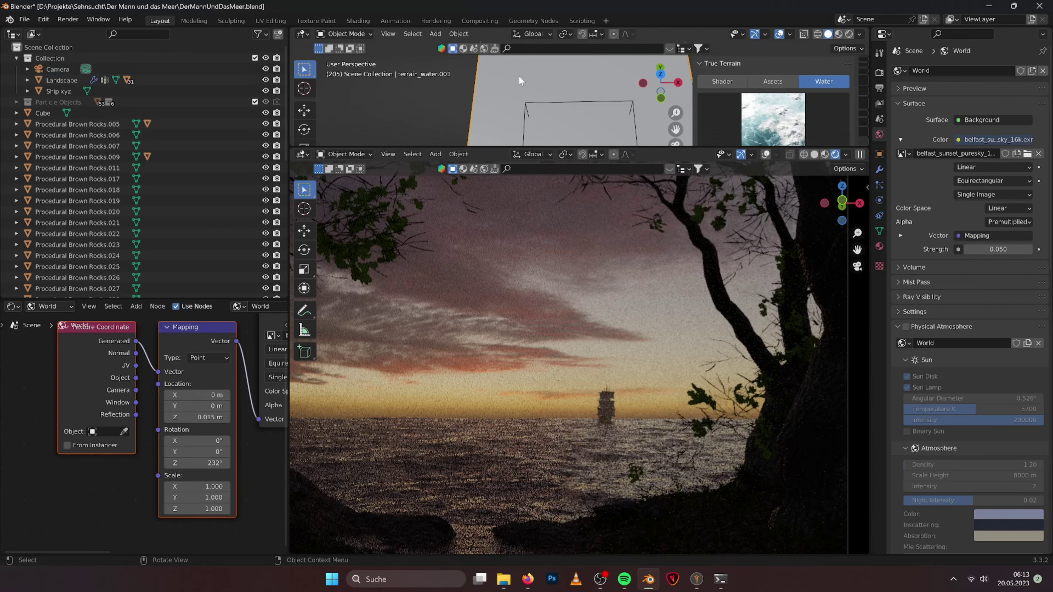
left_click_drag(581, 148, 581, 300)
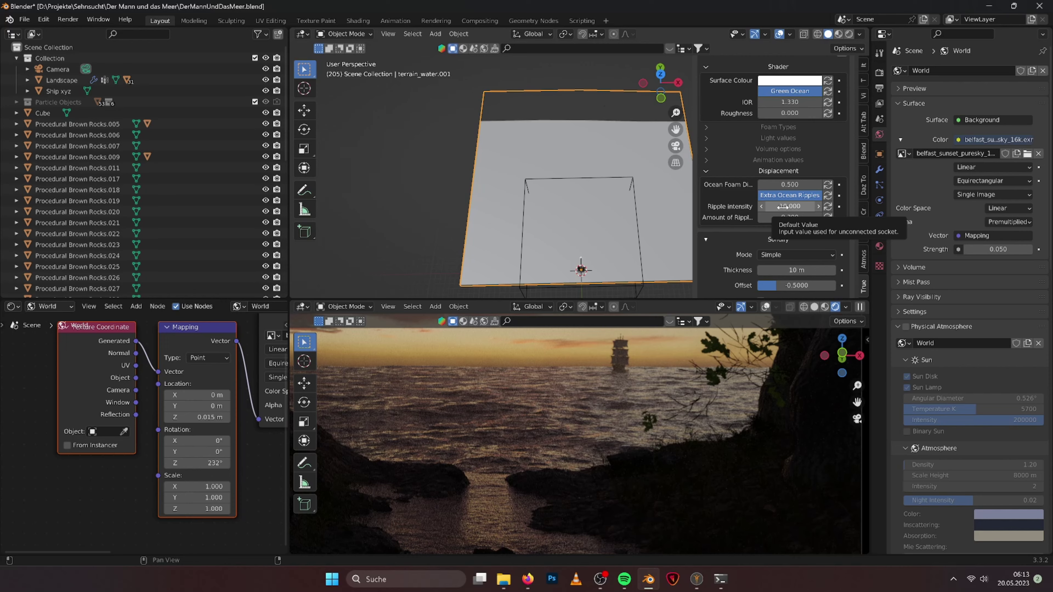
middle_click_drag(538, 187, 541, 194)
key("a")
key("g")
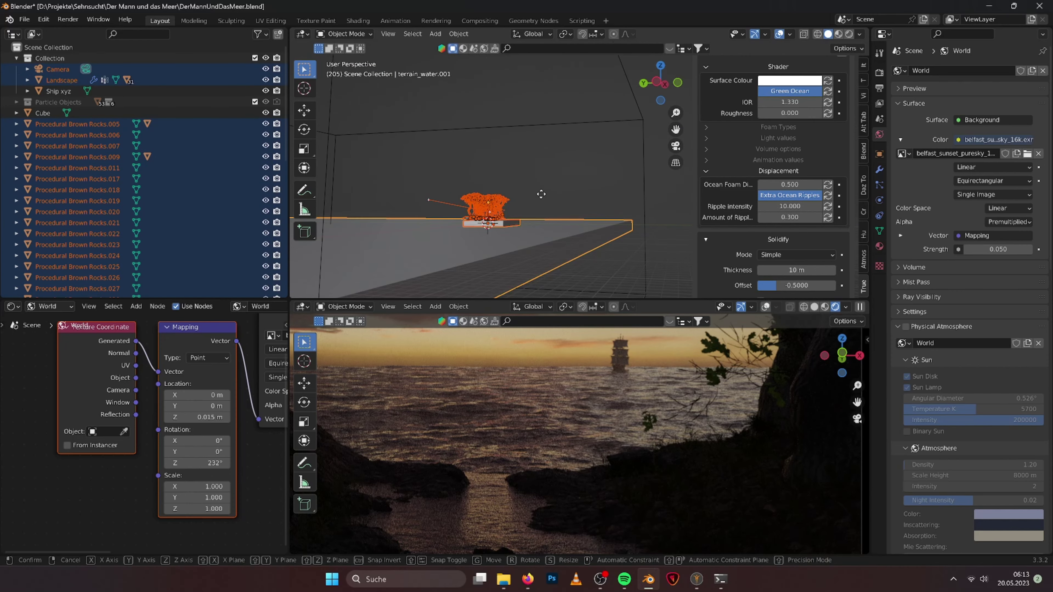
key("z")
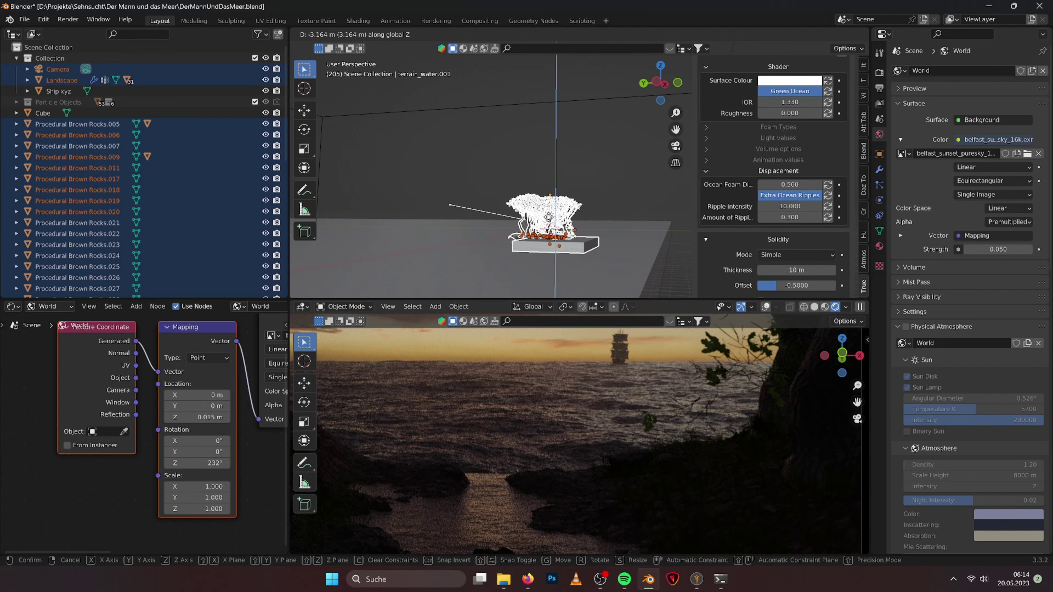
key("Escape")
key("Return")
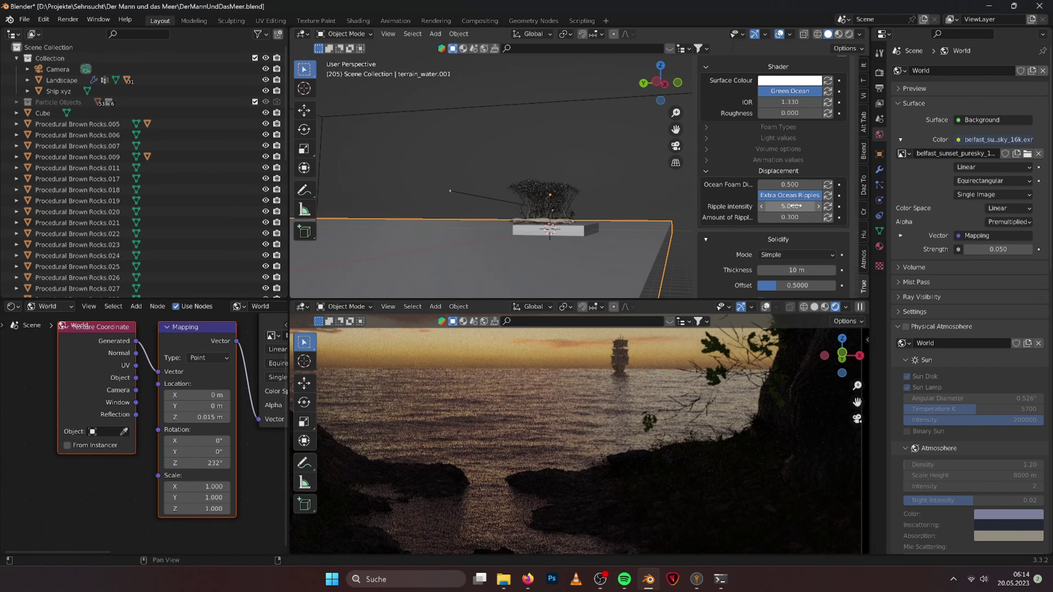
key("KP_0")
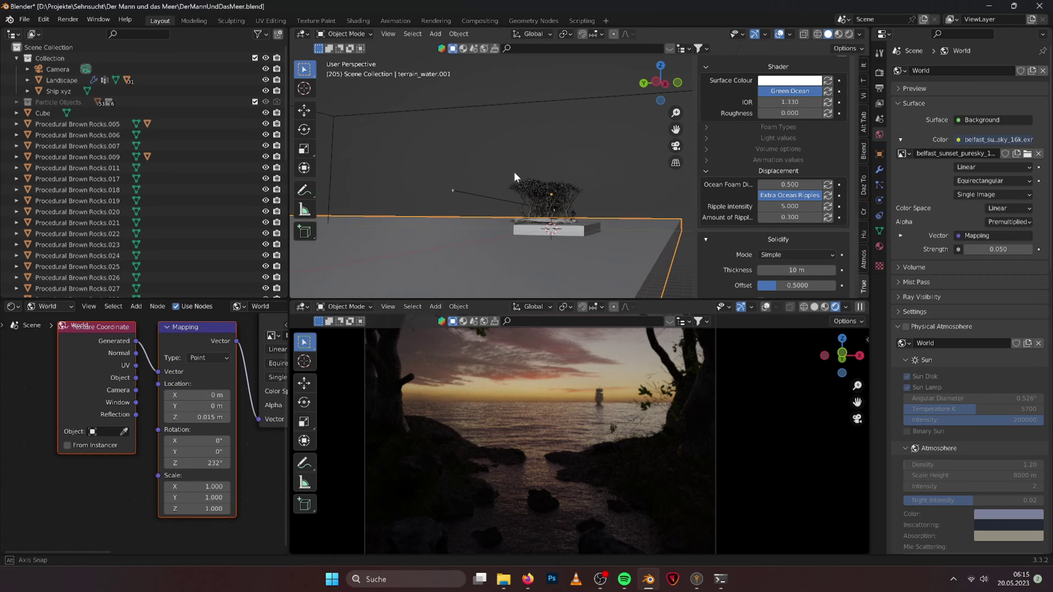
Select the ship and move it about 1.08 m along Z.
left_click(514, 178)
key("KP_Decimal")
key("g")
key("z")
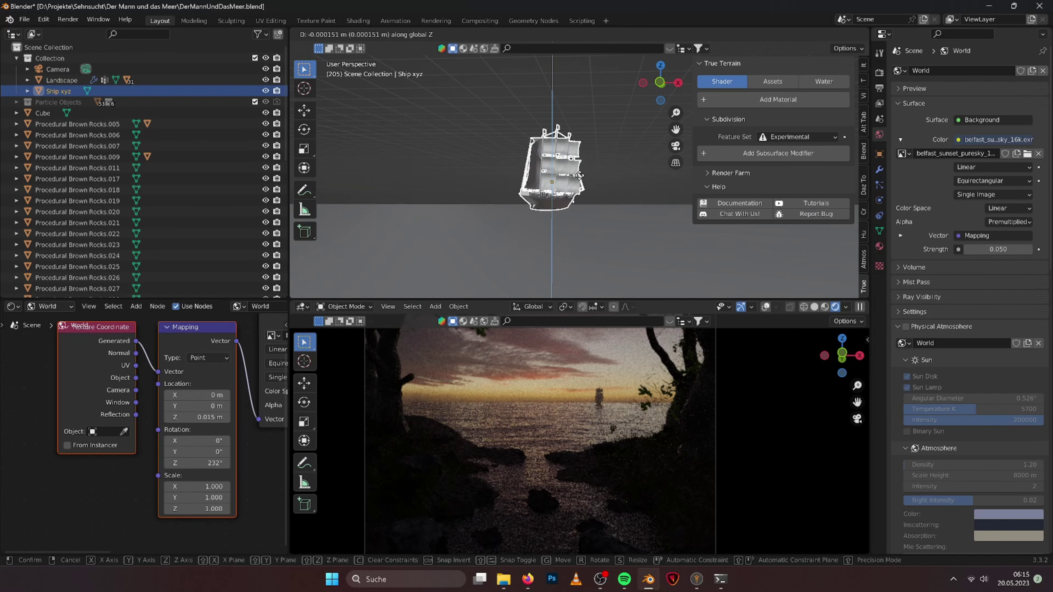
left_click(579, 175)
key("g")
key("z")
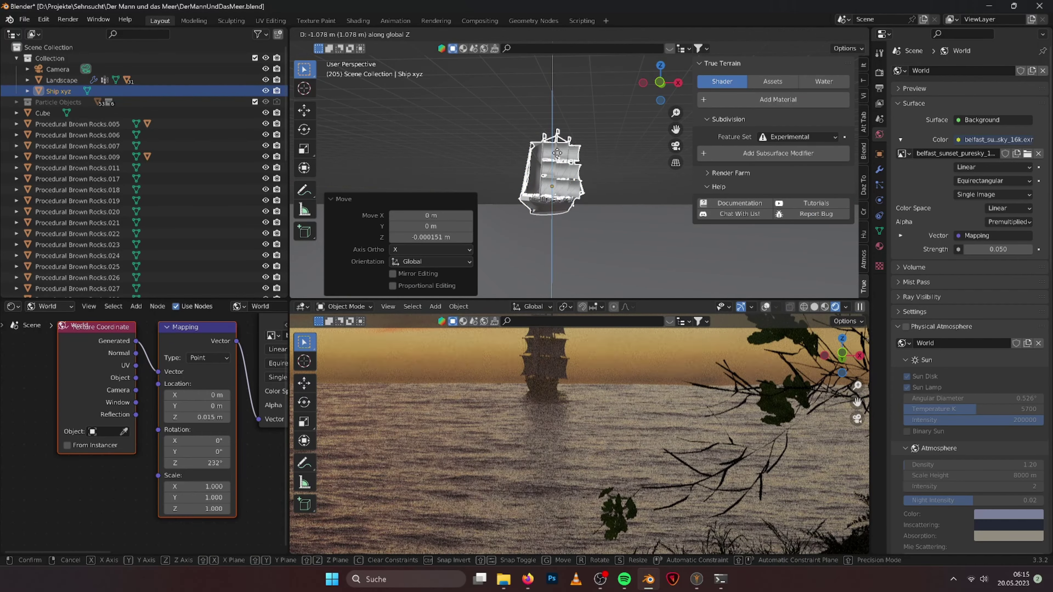
left_click(557, 153)
scroll(572, 145, "down", 3)
Select the fog cube and try fog densities of 0.010 and 0.020.
left_click_drag(581, 298, 581, 207)
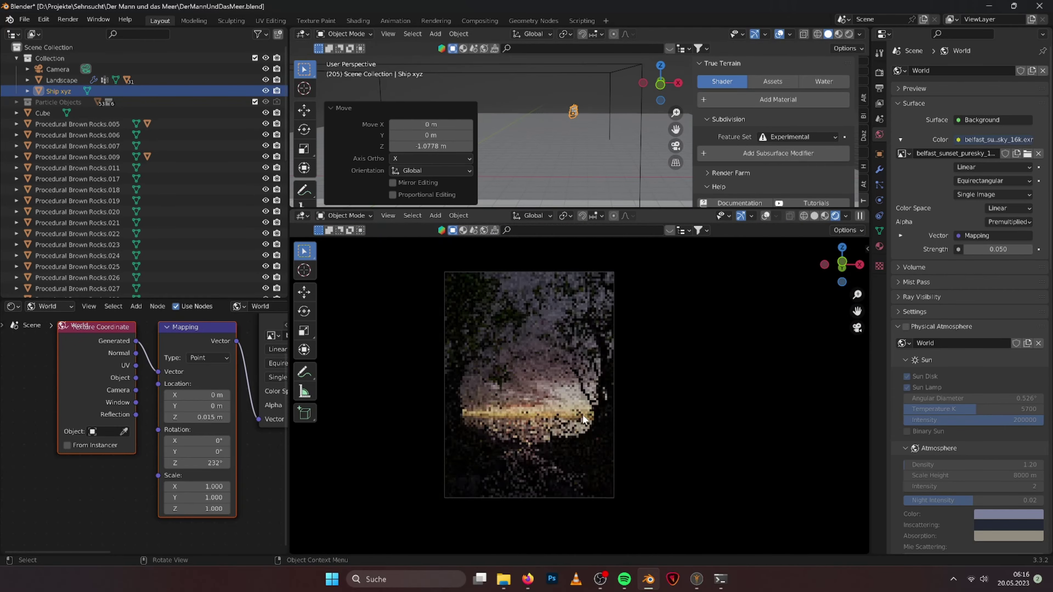
left_click(43, 113)
scroll(117, 377, "up", 5)
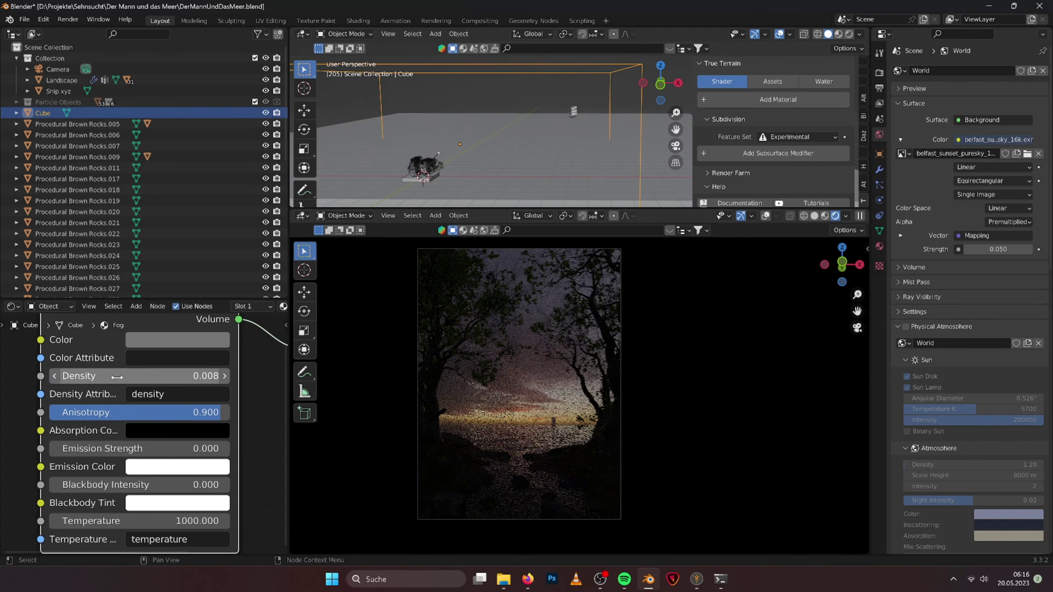
scroll(586, 372, "up", 4)
key("Return")
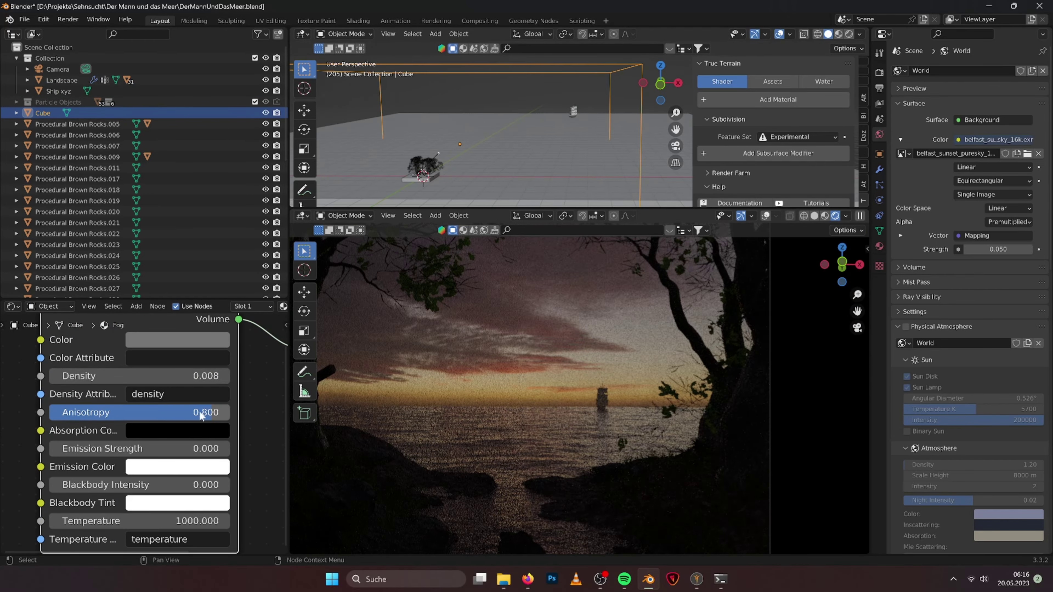
key("ctrl+z")
left_click(132, 375)
key("BackSpace")
key("BackSpace")
type("1")
key("Return")
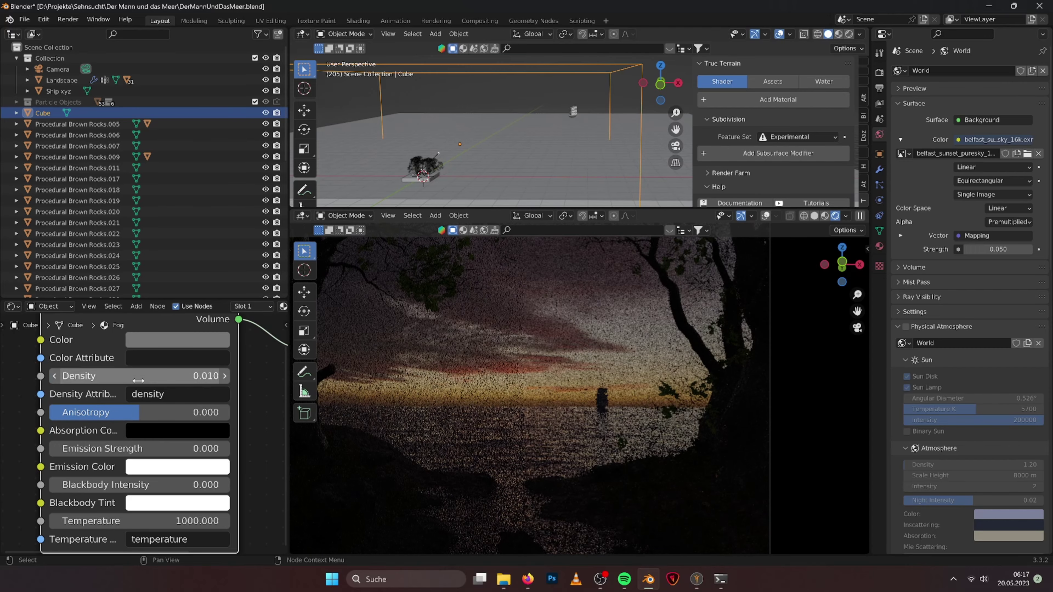
key("BackSpace")
type("2")
key("Return")
Tint the fog pale yellow, raise its anisotropy, and return density to 0.010.
left_click(177, 339)
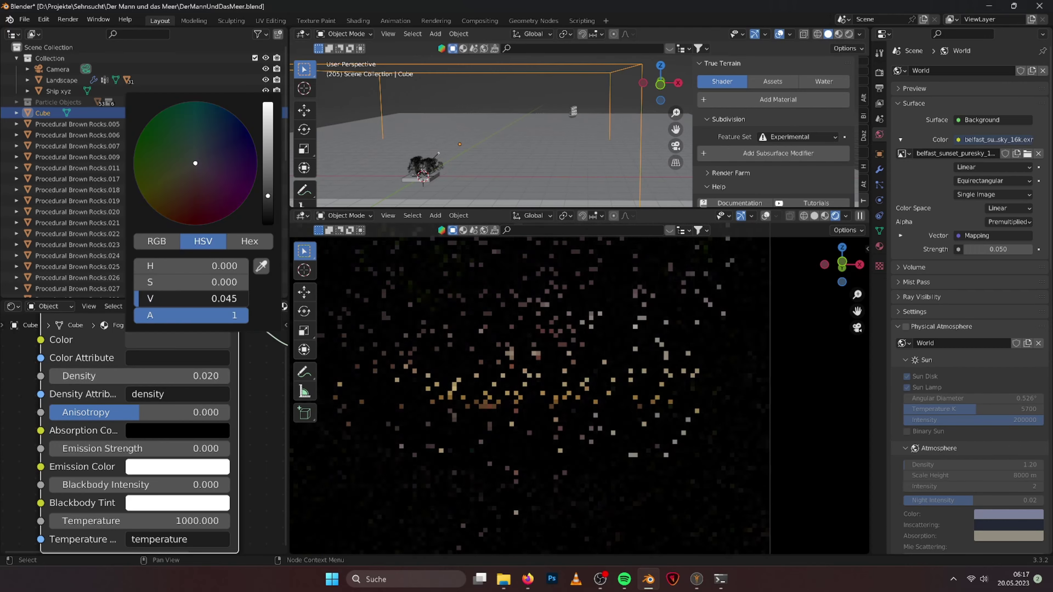
left_click_drag(173, 298, 208, 304)
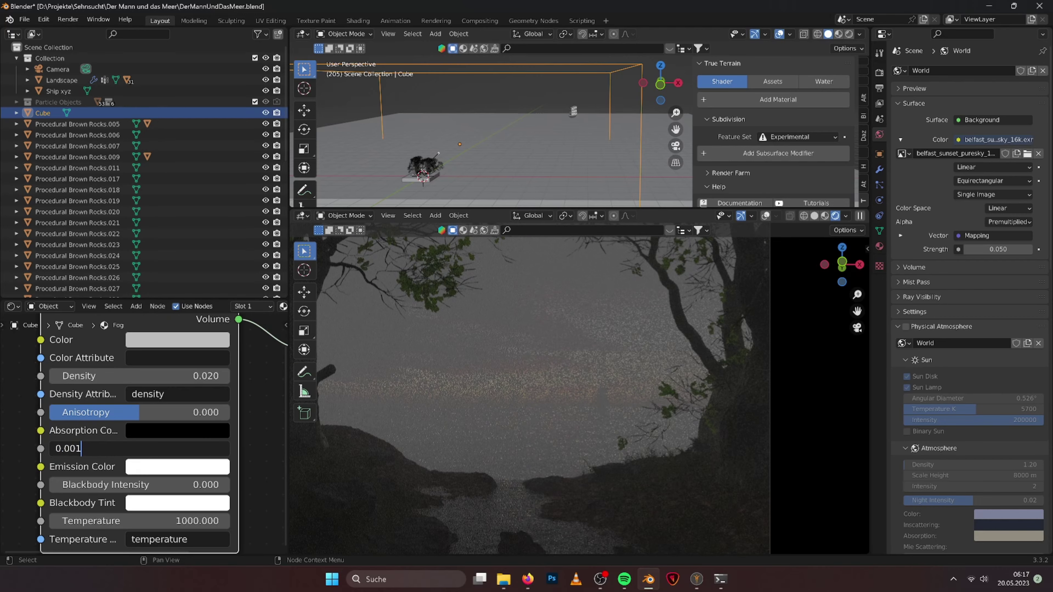
mouse_move(140, 413)
left_mouse_down()
mouse_move(224, 416)
mouse_move(172, 416)
left_mouse_up()
key("BackSpace")
type("1")
key("Return")
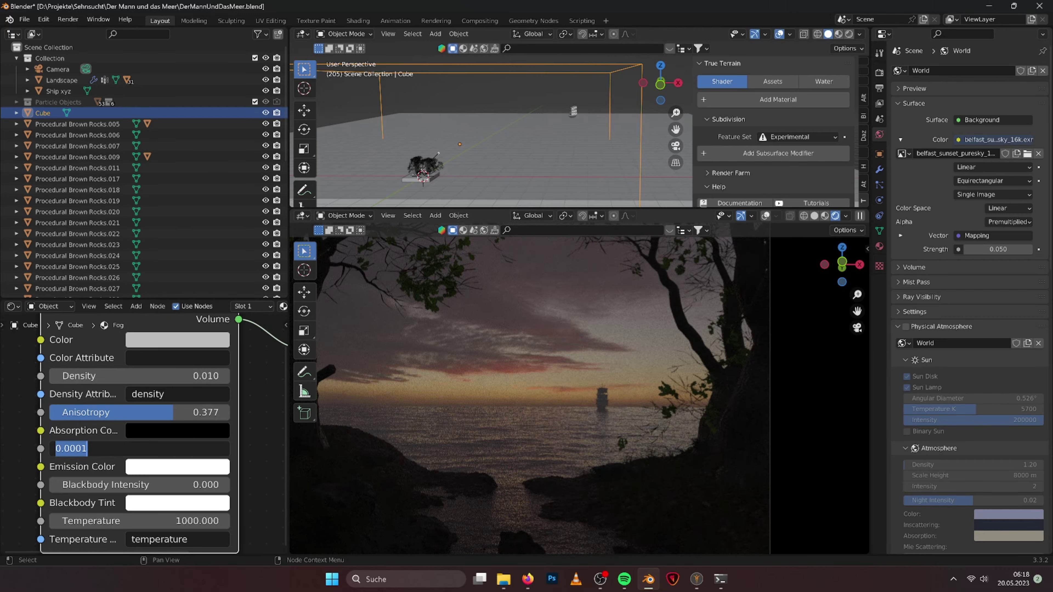
key("Return")
left_click(177, 339)
left_click_drag(183, 169, 174, 176)
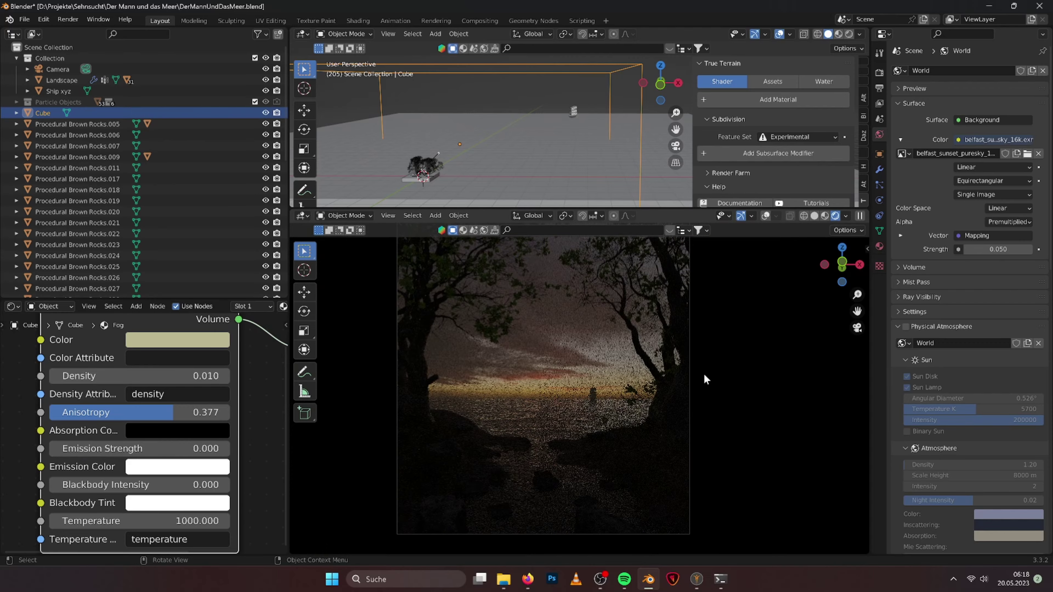
Widen the fog cube along X from a top orthographic view.
mouse_move(574, 164)
middle_mouse_down()
mouse_move(545, 104)
mouse_move(558, 128)
middle_mouse_up()
key("s")
key("y")
left_click(547, 143)
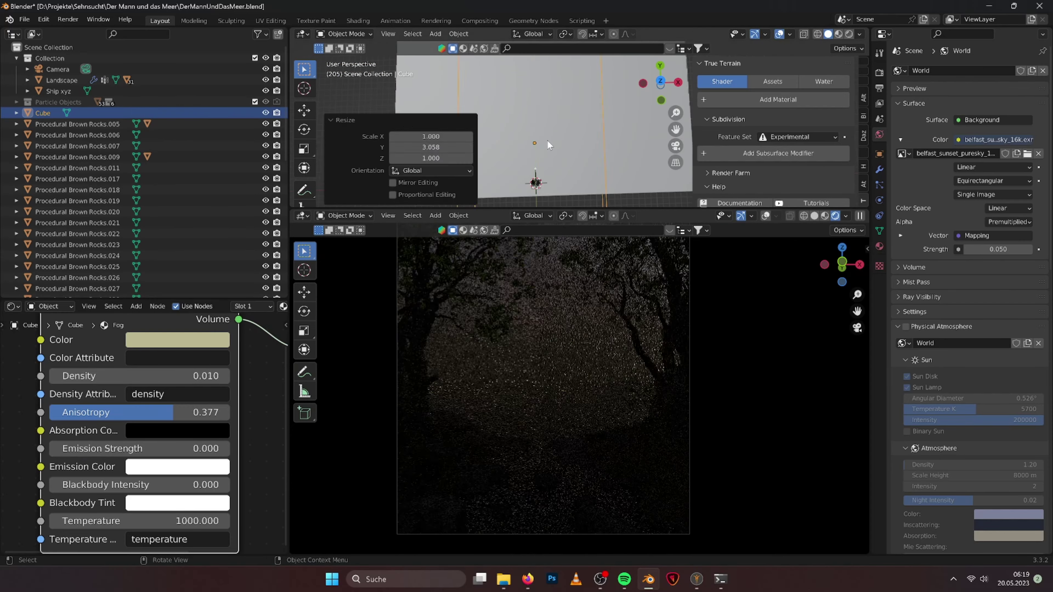
key("ctrl+z")
key("KP_7")
key("s")
key("x")
left_click(601, 254)
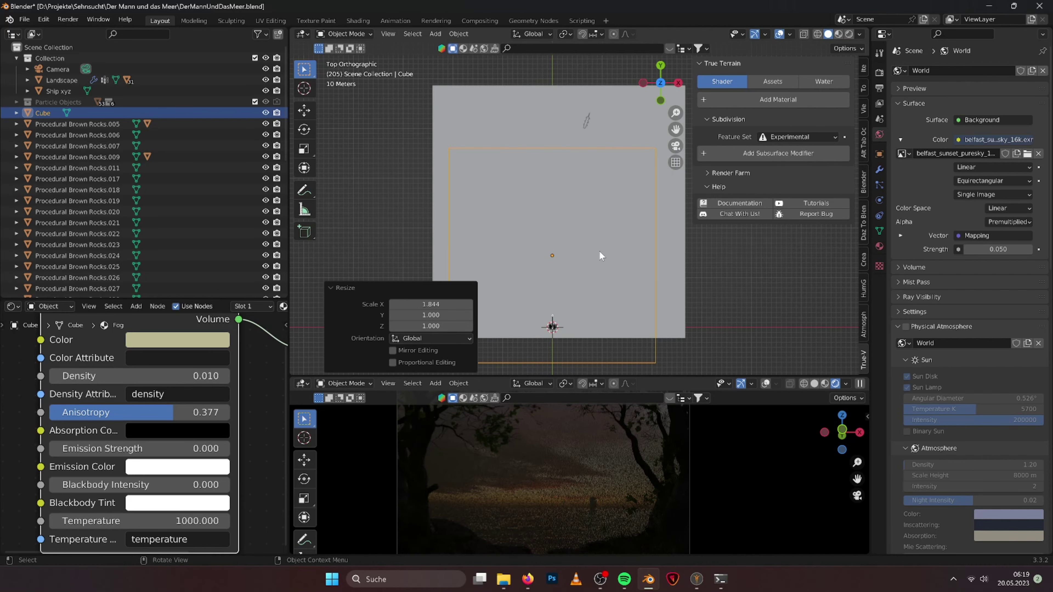
middle_click_drag(601, 255, 571, 294)
left_click_drag(581, 375, 580, 125)
Set fog density to 0.005 and anisotropy to 0.980, adjusting world strength along the way.
left_click_drag(137, 412, 227, 417)
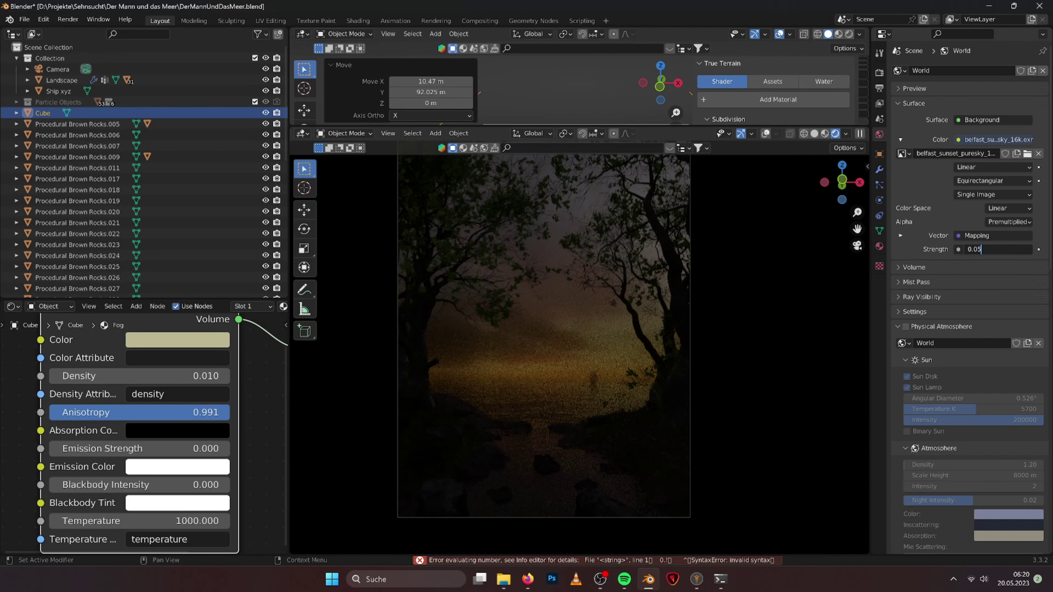
left_click_drag(993, 250, 997, 249)
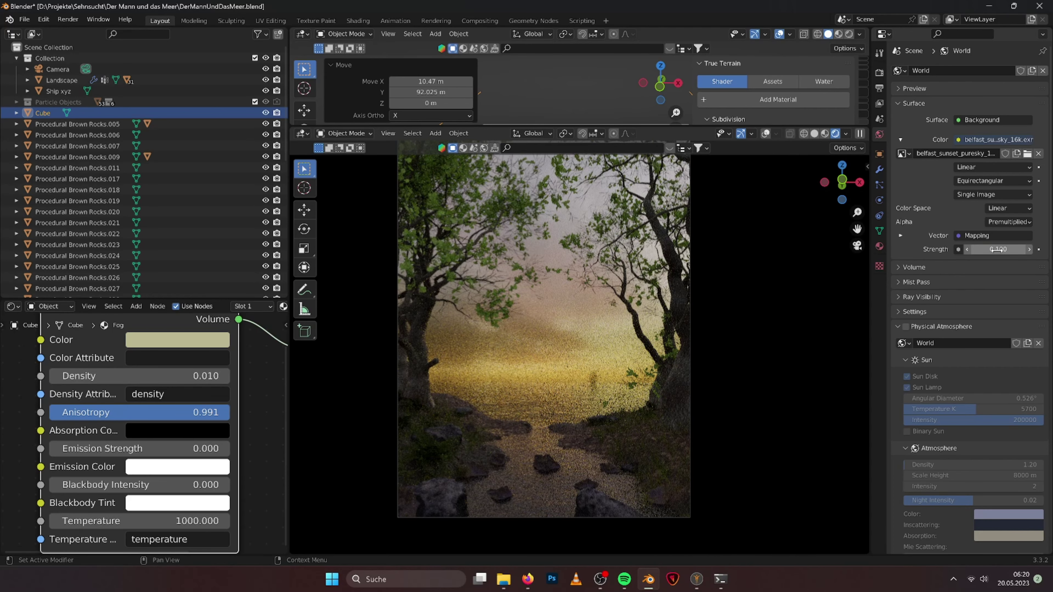
left_click(140, 412)
type("0.990")
key("BackSpace")
key("BackSpace")
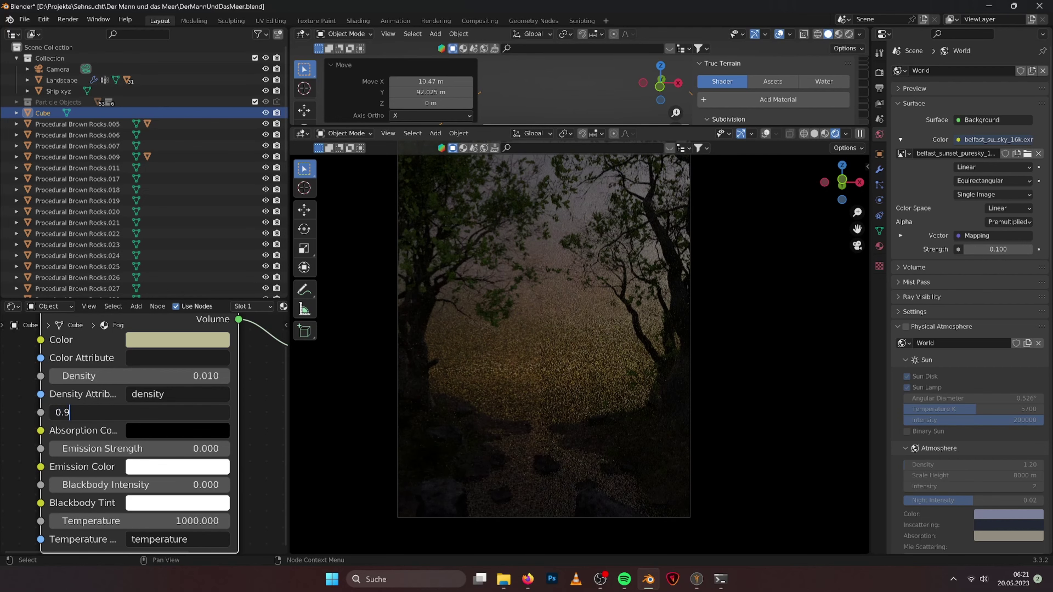
type("5")
key("Return")
key("BackSpace")
type("8")
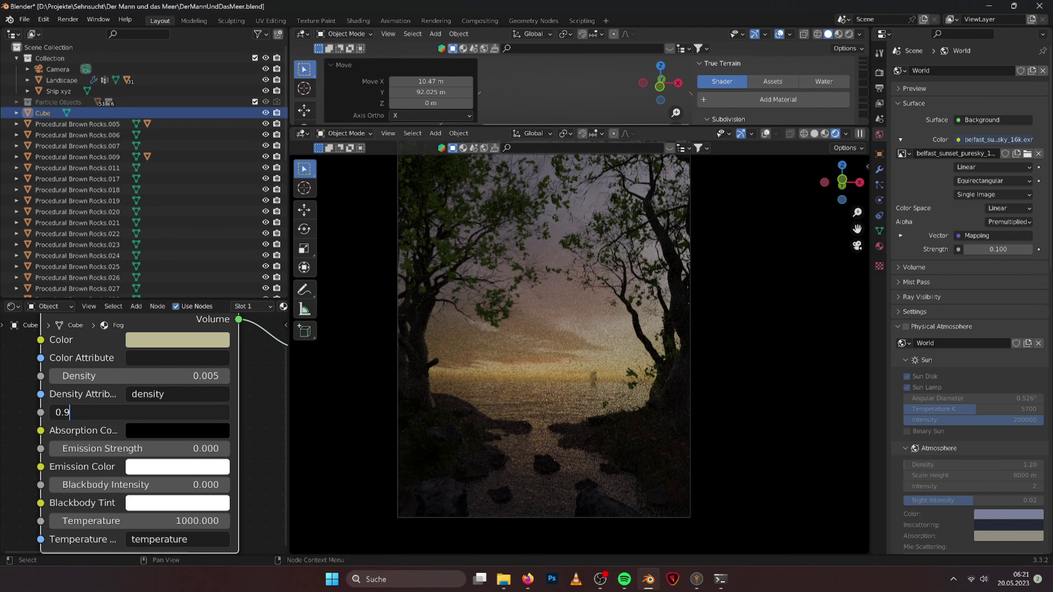
key("Return")
Try the Medium Contrast colour-management look, then set the Look back to None.
left_click(879, 72)
scroll(894, 384, "down", 3)
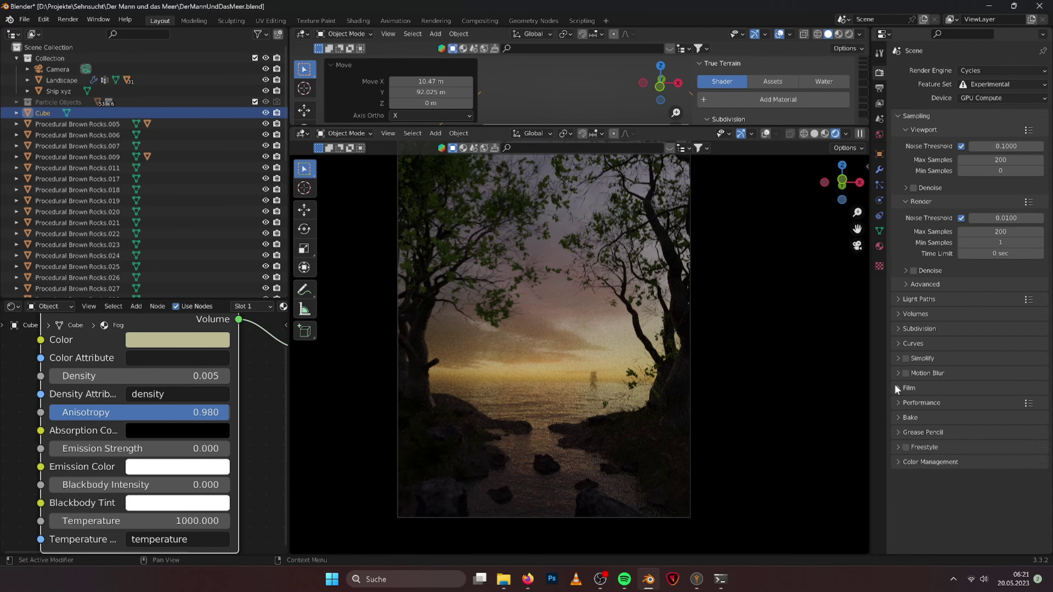
scroll(910, 525, "down", 2)
left_click(1001, 489)
left_click(1004, 428)
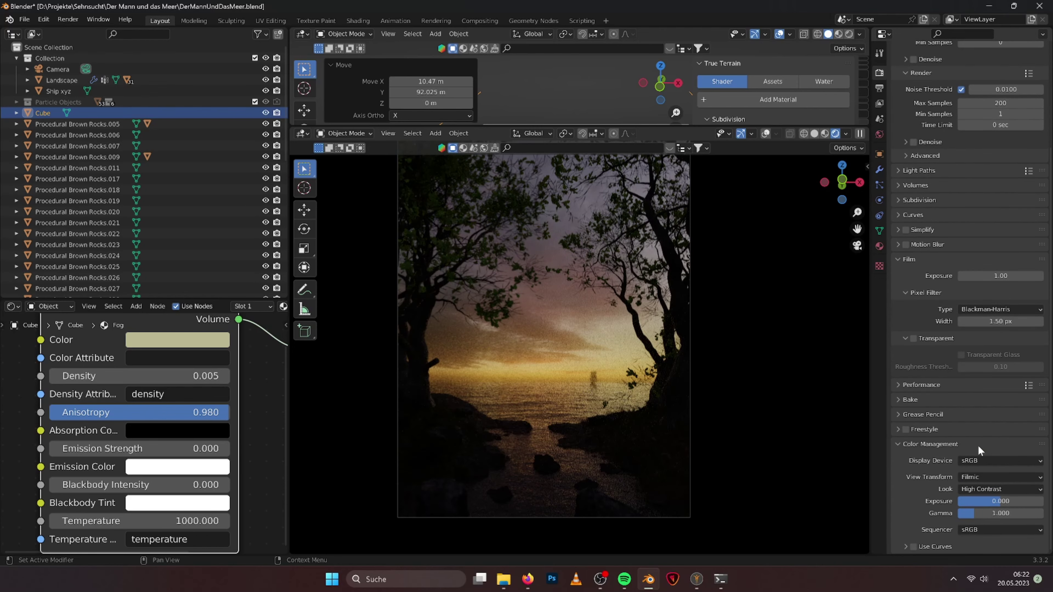
left_click(986, 489)
Adjust the fog colour, set anisotropy to 0.99, and save the file.
left_click(178, 340)
left_click_drag(263, 109, 264, 124)
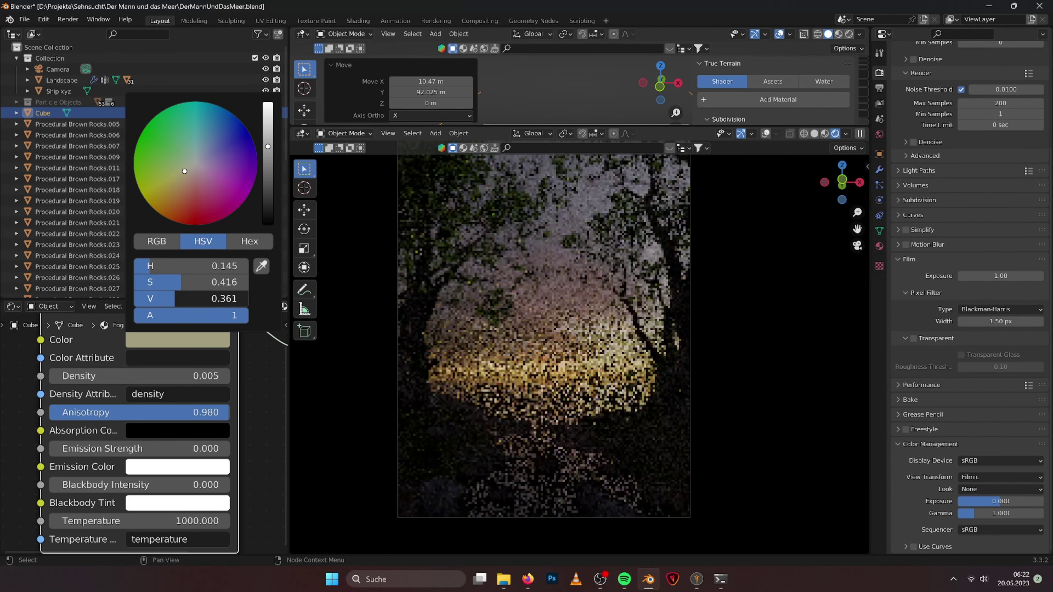
left_click(140, 411)
type("0.99")
key("Return")
scroll(572, 353, "up", 4)
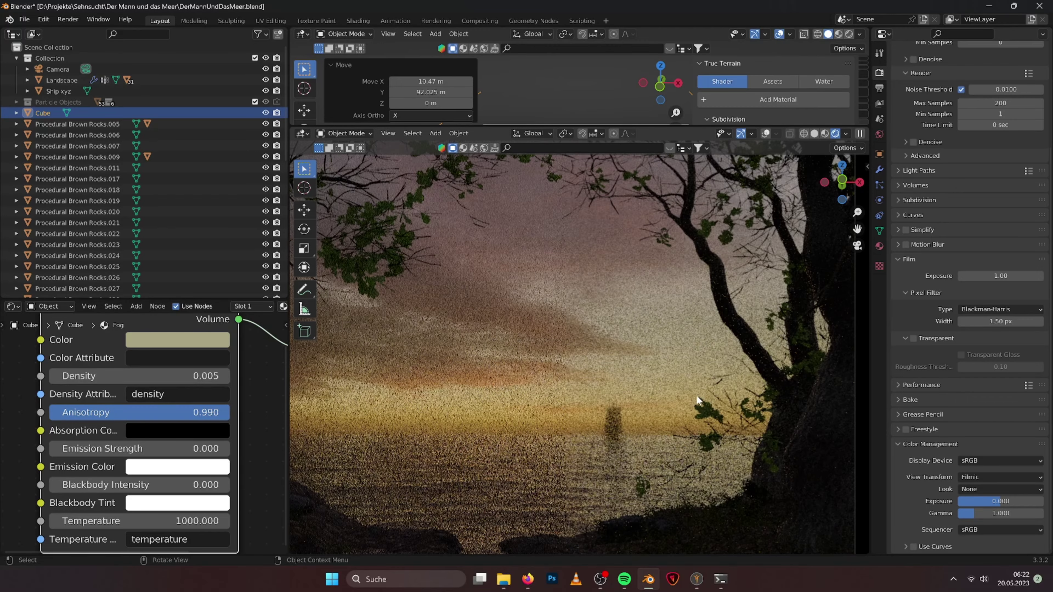
scroll(572, 352, "down", 3)
key("ctrl+s")
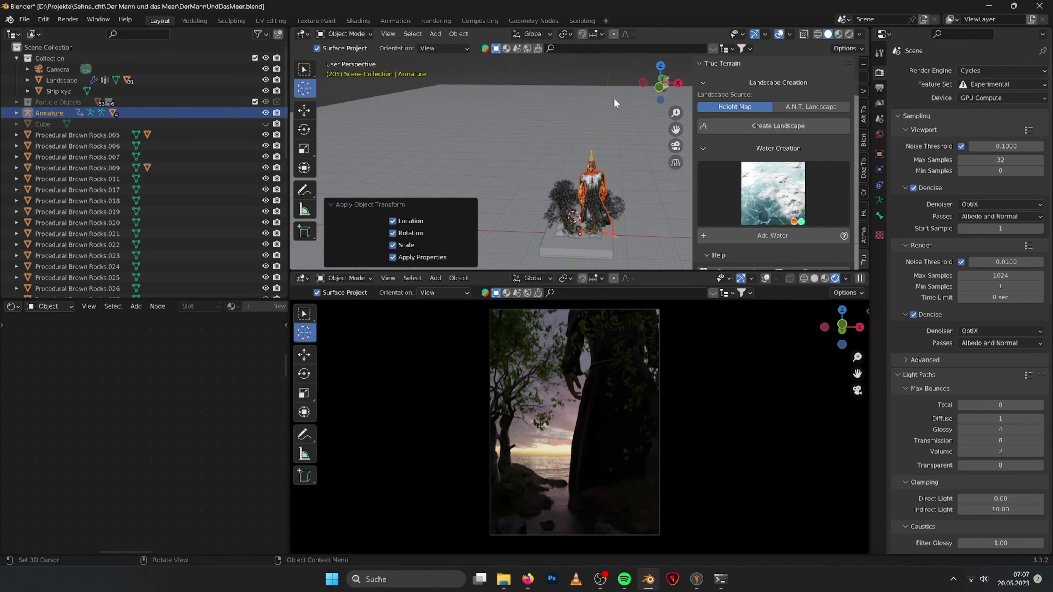
Rotate the imported figure and move it along Z to a spot beside the tree.
scroll(540, 173, "up", 3)
key("g")
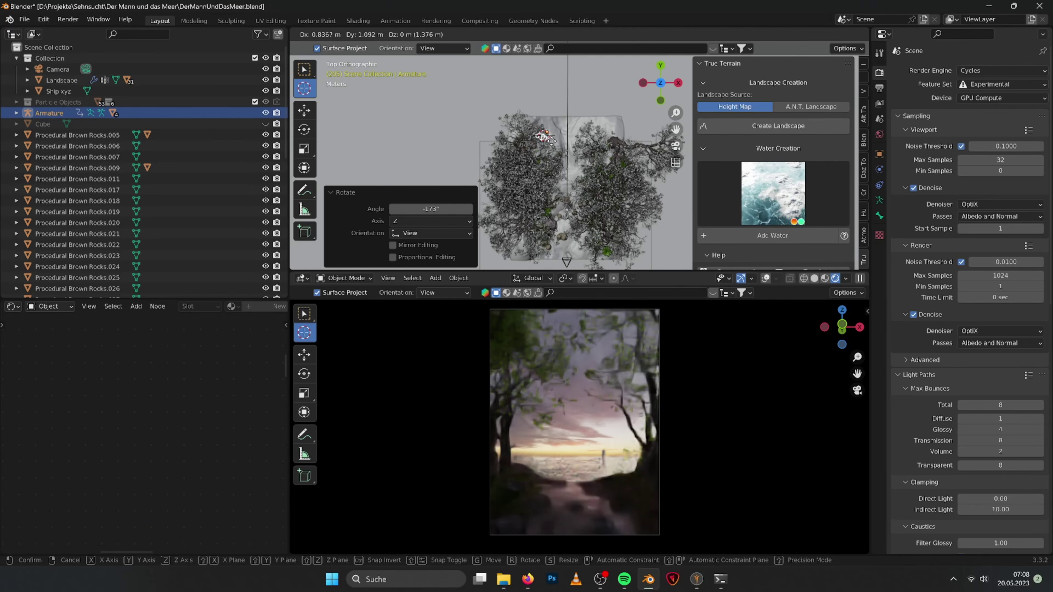
left_click(518, 166)
key("g")
key("z")
left_click(501, 155)
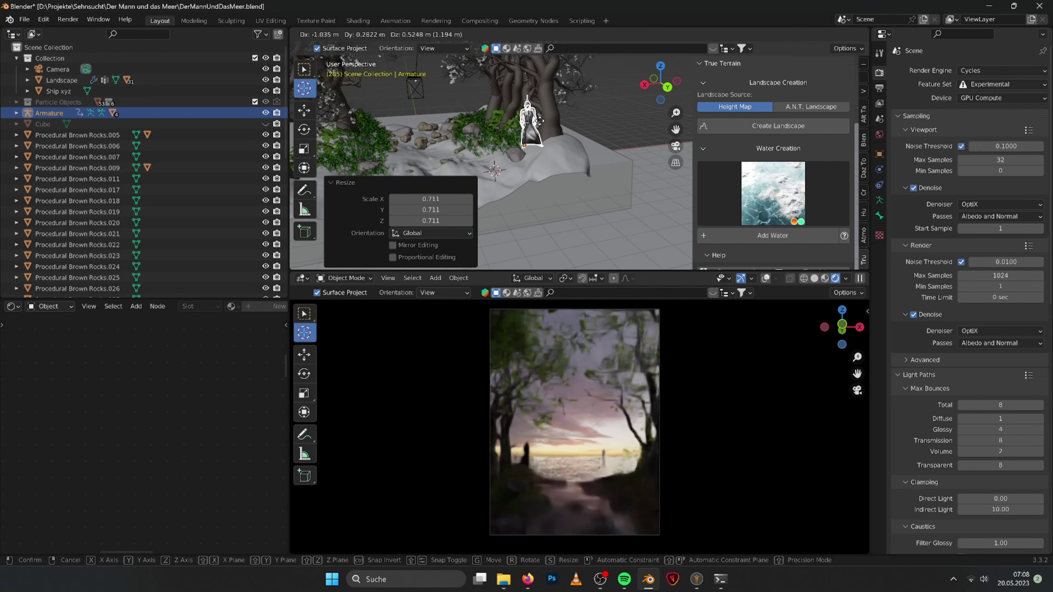
Scale the figure down and adjust its height so it stands on the shore.
scroll(600, 167, "up", 5)
middle_click_drag(598, 163, 593, 174)
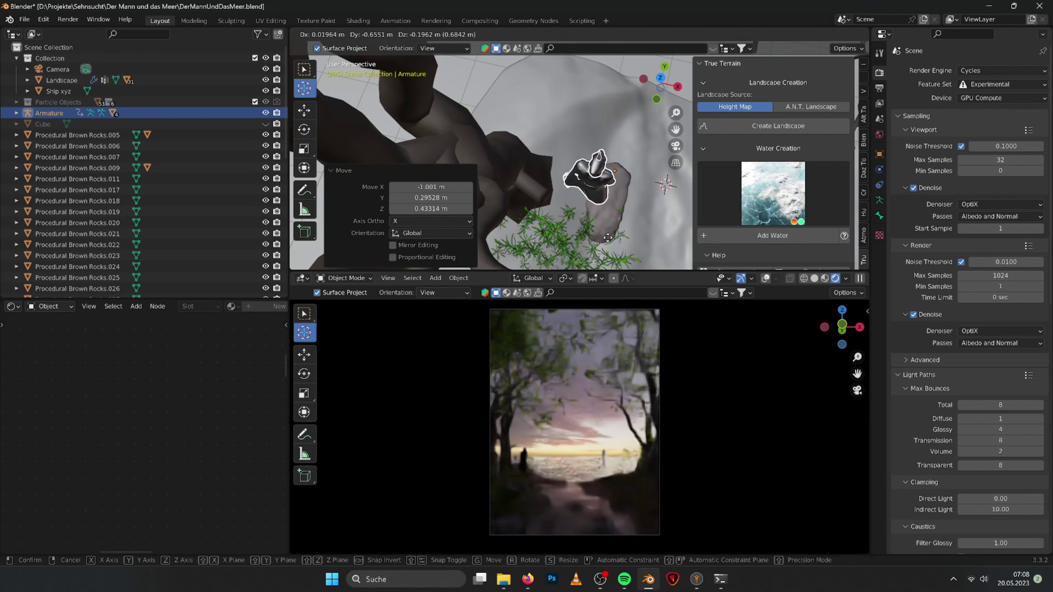
scroll(593, 178, "down", 5)
key("s")
left_click(589, 184)
key("g")
key("z")
left_click(421, 178)
scroll(420, 178, "up", 4)
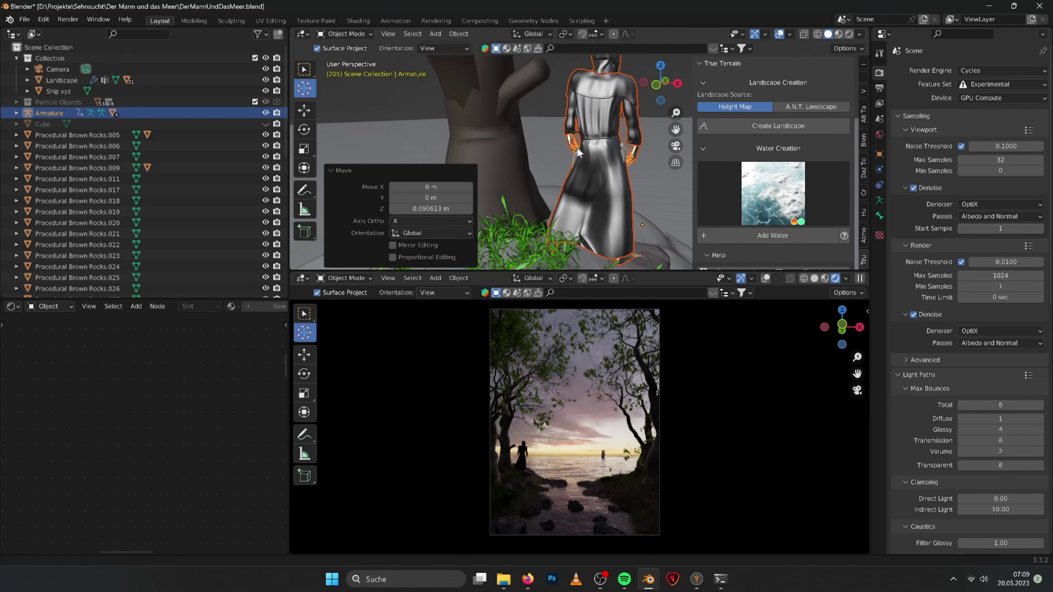
scroll(543, 387, "up", 5)
scroll(573, 385, "down", 4)
scroll(536, 445, "up", 2)
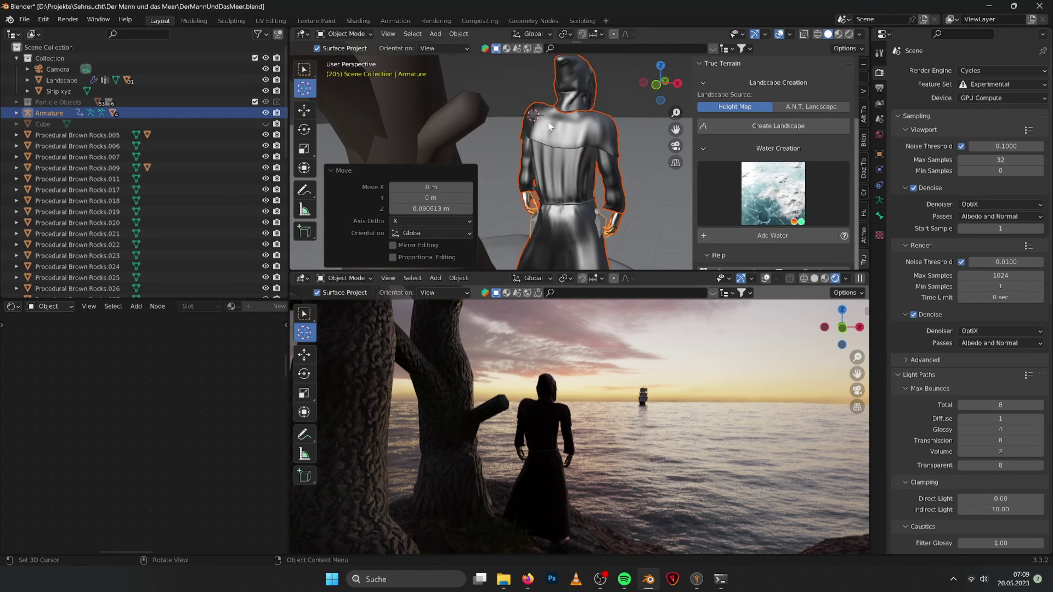
Select the monk's robe and save the .blend file.
left_click(304, 69)
left_click(568, 174)
key("ctrl+s")
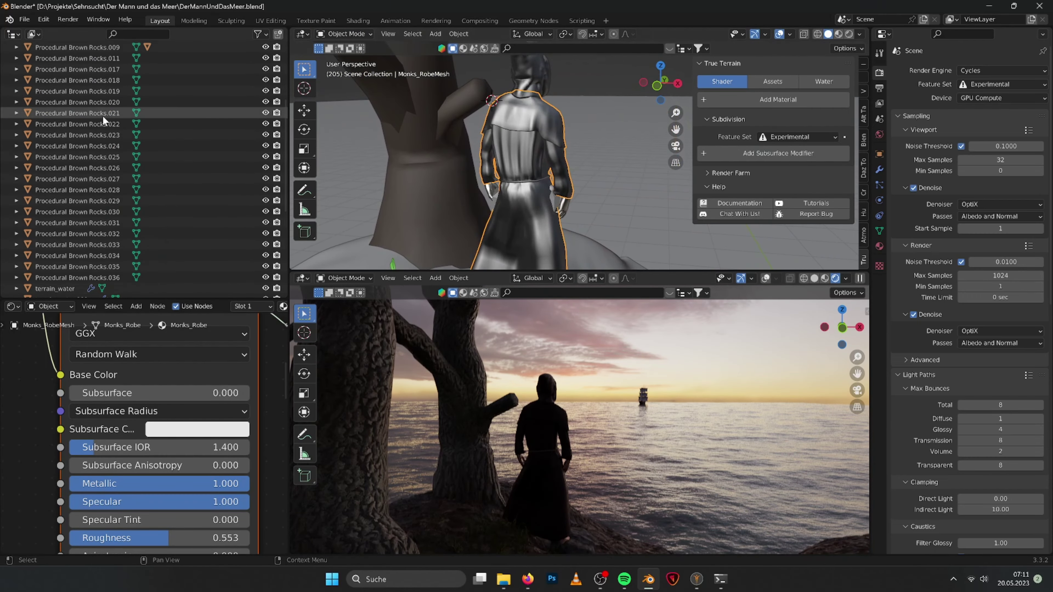
In Pose Mode, rotate the left shoulder and hand bones so the hand reaches the trunk.
key("ctrl+Tab")
left_click(537, 133)
key("r")
left_click(366, 139)
mouse_move(366, 139)
middle_mouse_down()
mouse_move(564, 106)
mouse_move(544, 160)
mouse_move(478, 189)
mouse_move(578, 194)
middle_mouse_up()
left_click(543, 160)
left_click(555, 150)
key("r")
left_click(554, 173)
Select the oak tree and cancel an attempted move of it.
key("ctrl+Tab")
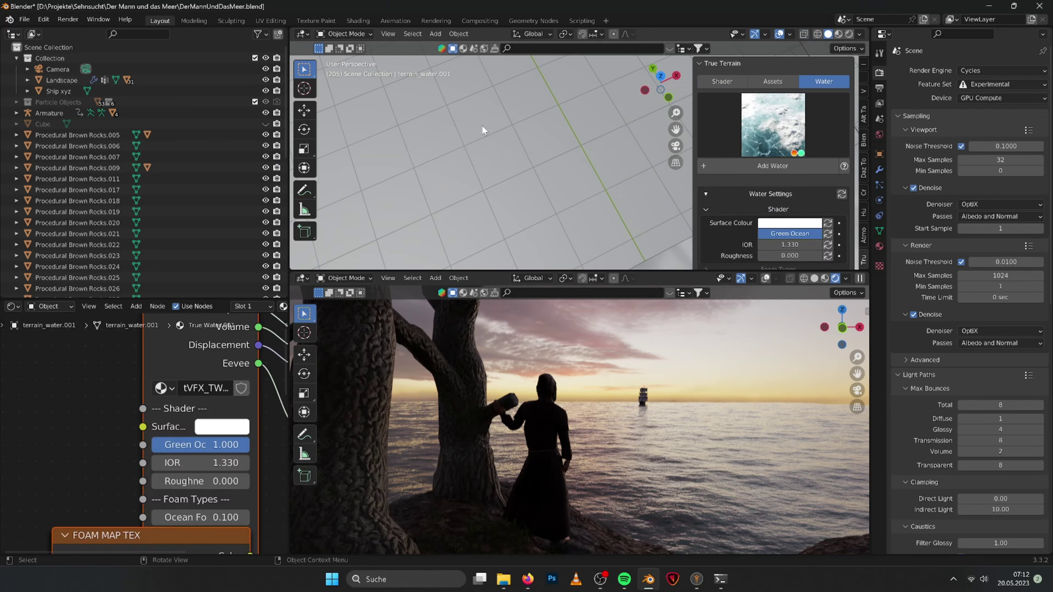
left_click(565, 146)
key("g")
key("Escape")
Put the skeleton in Pose Mode and rotate the left forearm and hand bones.
left_click(48, 113)
left_click(344, 34)
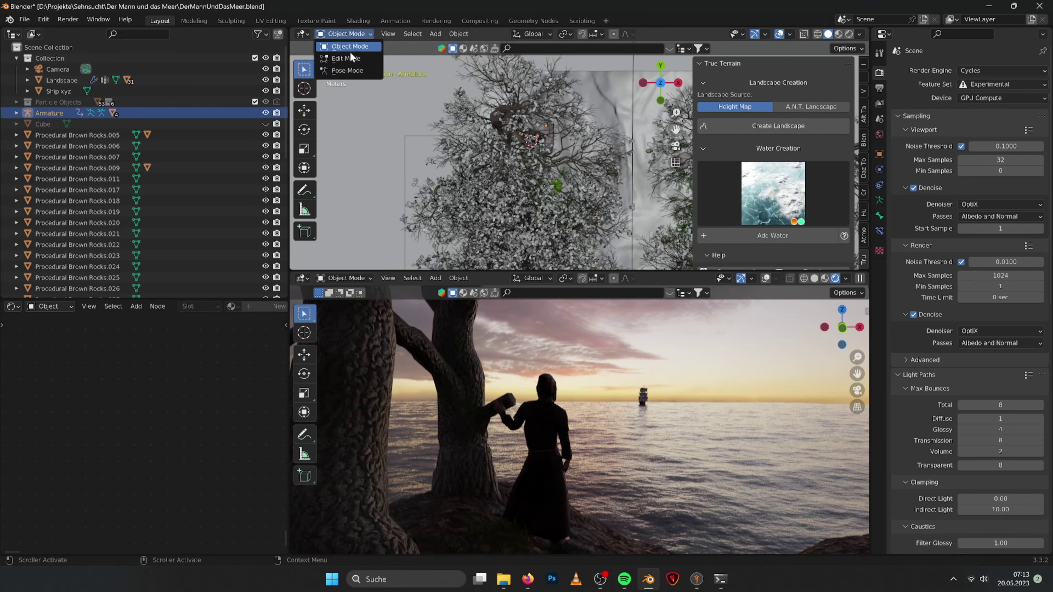
left_click(349, 68)
middle_click_drag(550, 94, 484, 122)
scroll(485, 121, "up", 4)
left_click(493, 127)
key("r")
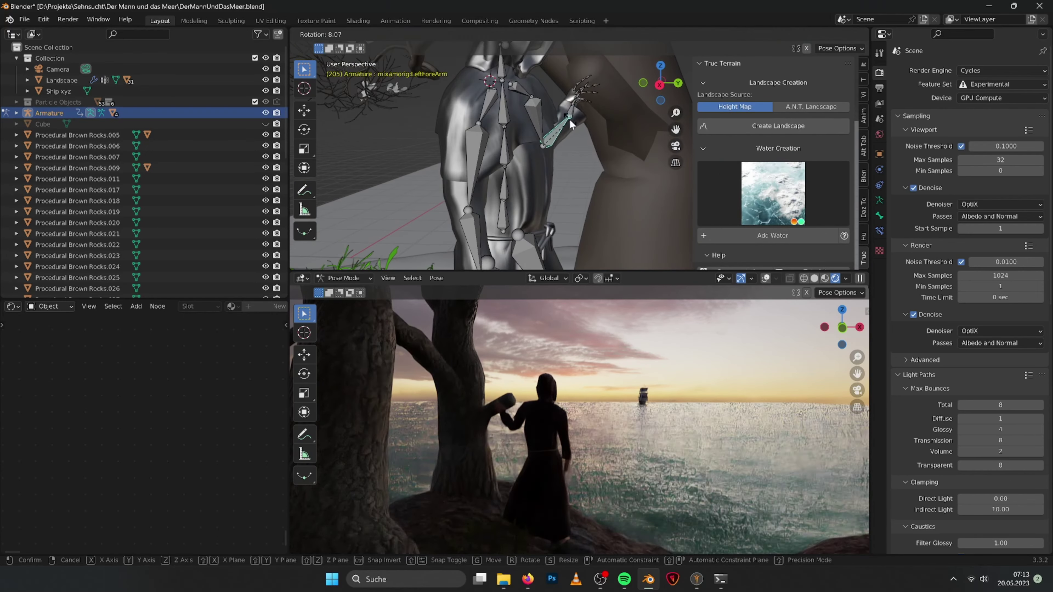
left_click(530, 124)
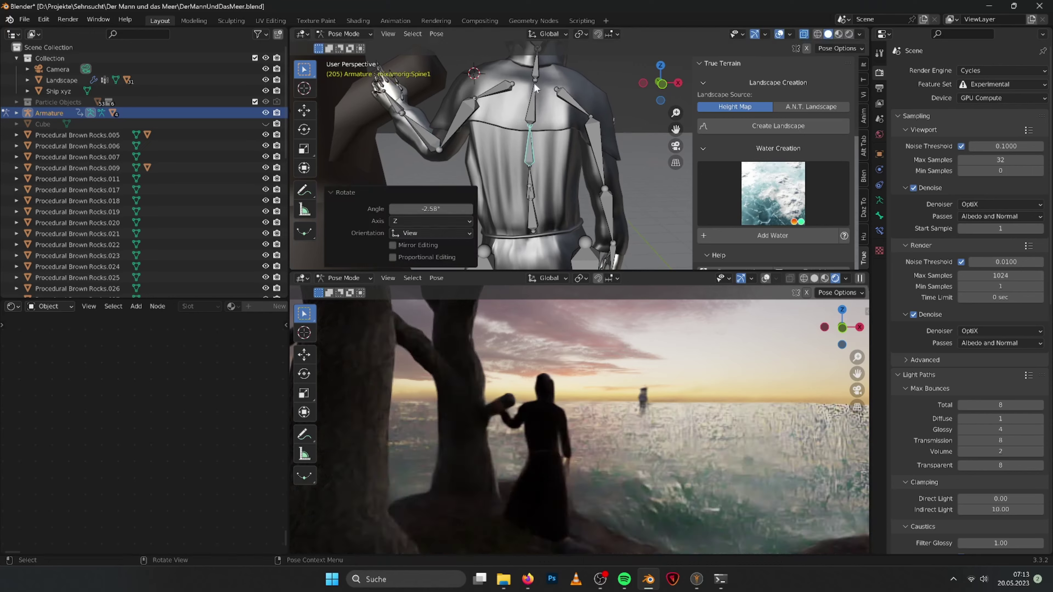
left_click(483, 98)
left_click(390, 69)
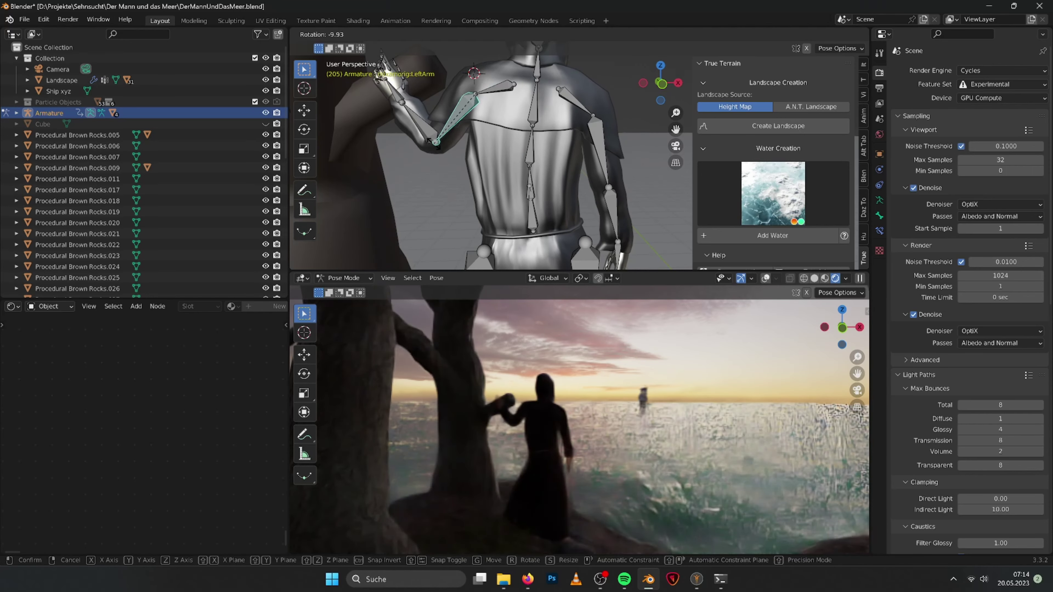
key("r")
left_click(414, 104)
Tilt the Spine1 bone slightly and rotate the right arm a little.
mouse_move(414, 104)
middle_mouse_down()
mouse_move(432, 120)
mouse_move(604, 148)
middle_mouse_up()
left_click(529, 110)
key("r")
left_click(604, 172)
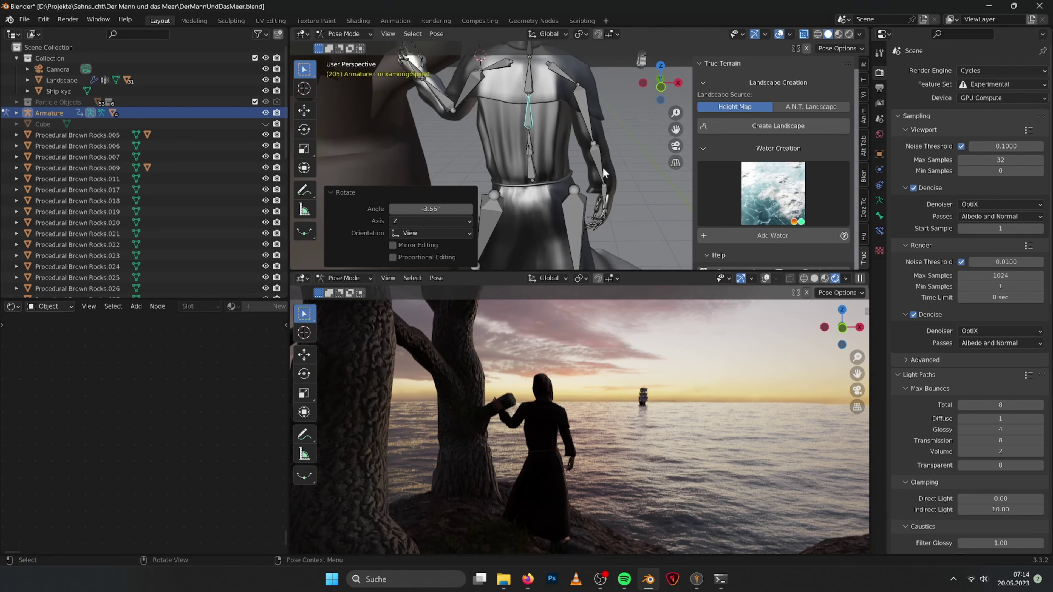
key("r")
left_click(597, 166)
mouse_move(597, 166)
middle_mouse_down()
mouse_move(493, 155)
mouse_move(628, 165)
middle_mouse_up()
Rotate the left index finger, then check the left thigh and hips bones.
mouse_move(518, 184)
middle_mouse_down()
mouse_move(556, 151)
mouse_move(498, 174)
middle_mouse_up()
left_click(556, 150)
key("r")
key("Return")
scroll(651, 388, "down", 3)
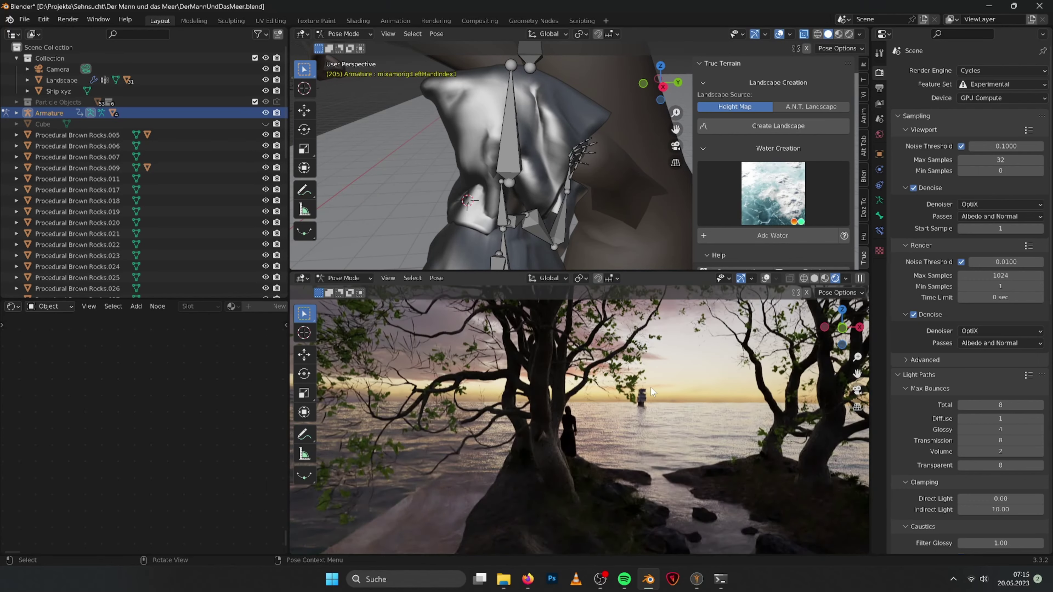
scroll(651, 388, "down", 2)
mouse_move(497, 166)
middle_mouse_down()
mouse_move(519, 157)
mouse_move(494, 164)
middle_mouse_up()
left_click(519, 157)
left_click(494, 163)
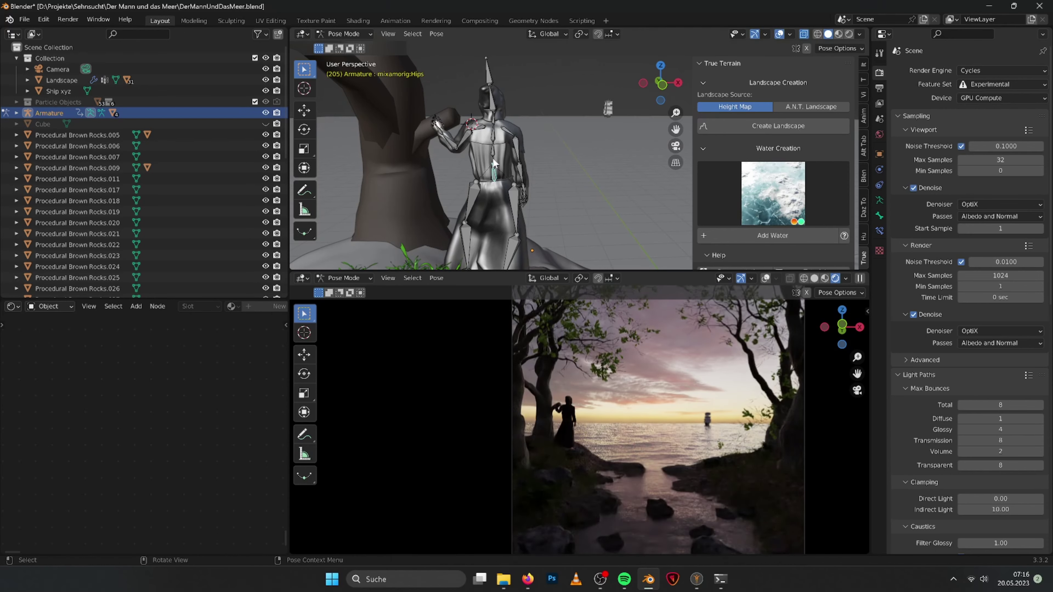
Sculpt the robe sleeve with a 102 px Elastic Deform brush, then return to Object Mode.
left_click(475, 190)
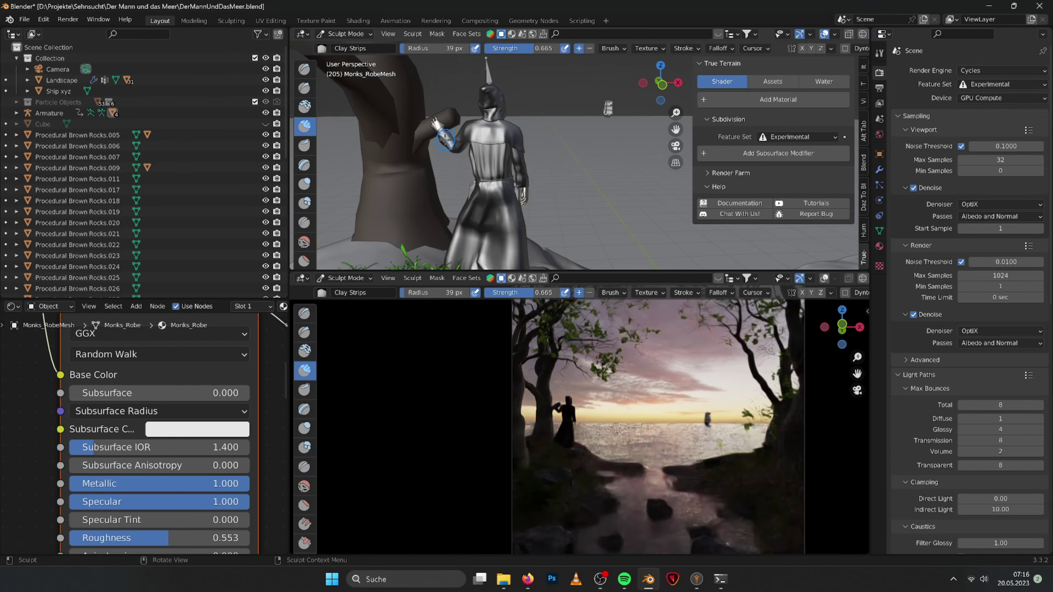
key("ctrl+Tab")
scroll(518, 118, "up", 3)
middle_click_drag(518, 119, 517, 163)
key("f")
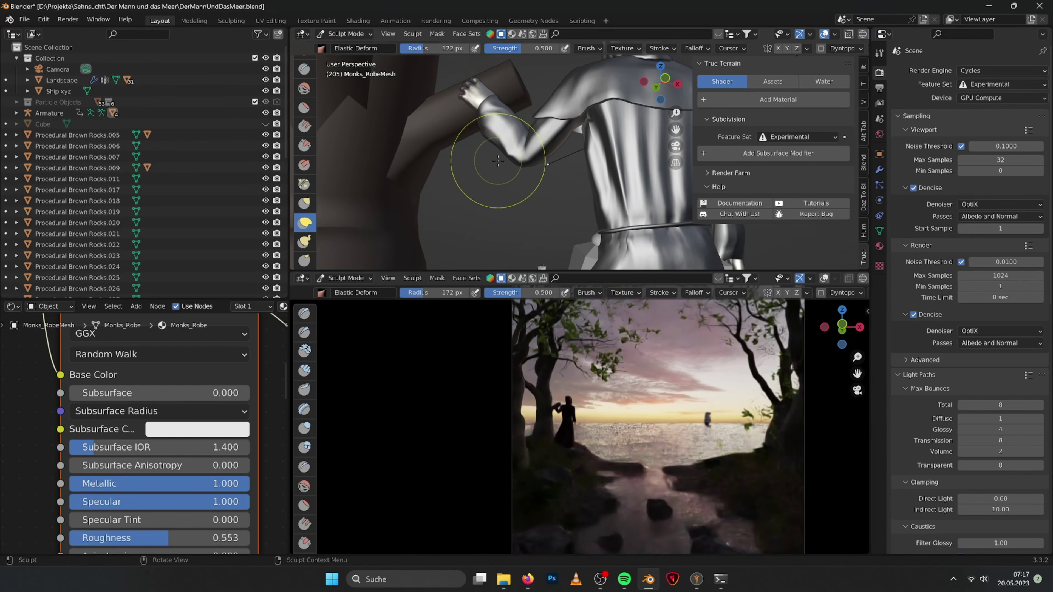
left_click(560, 162)
middle_click_drag(547, 117, 599, 145)
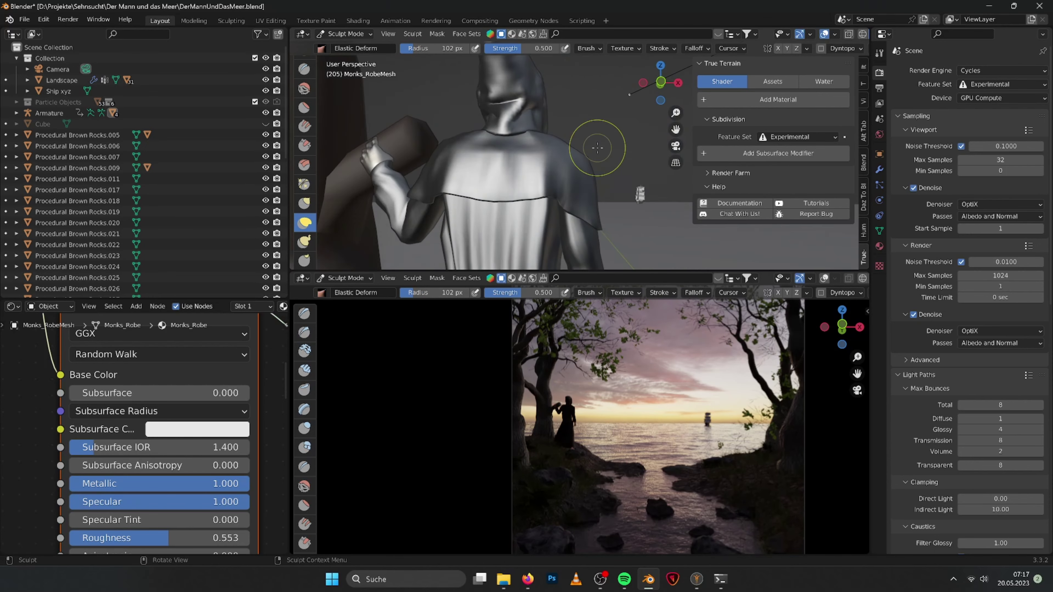
scroll(539, 132, "up", 3)
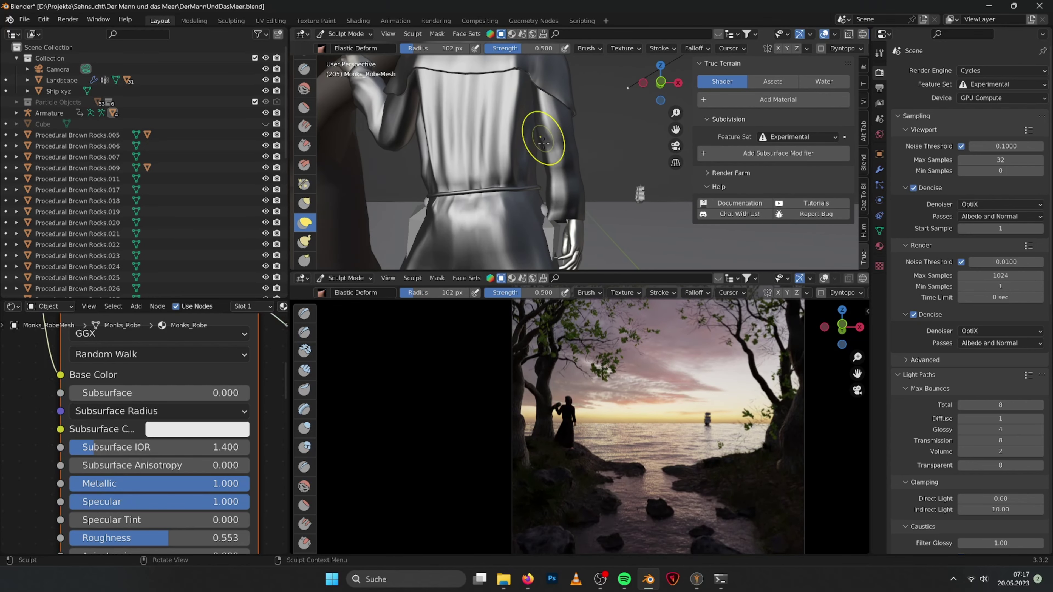
key("ctrl+Tab")
View through the scene camera, enlarge its viewport and collapse the light path settings.
key("KP_0")
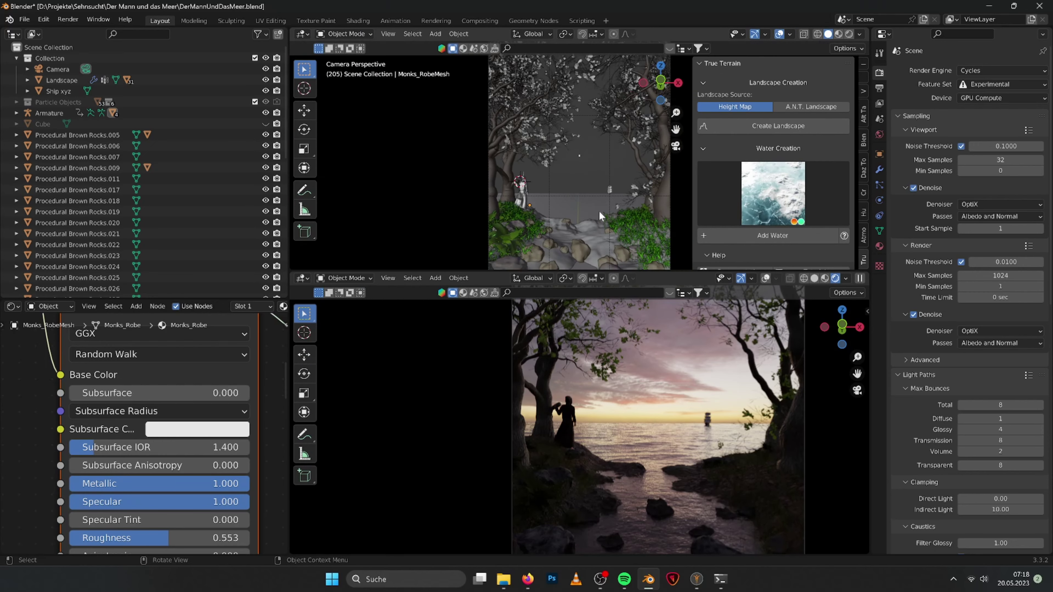
left_click_drag(641, 272, 641, 291)
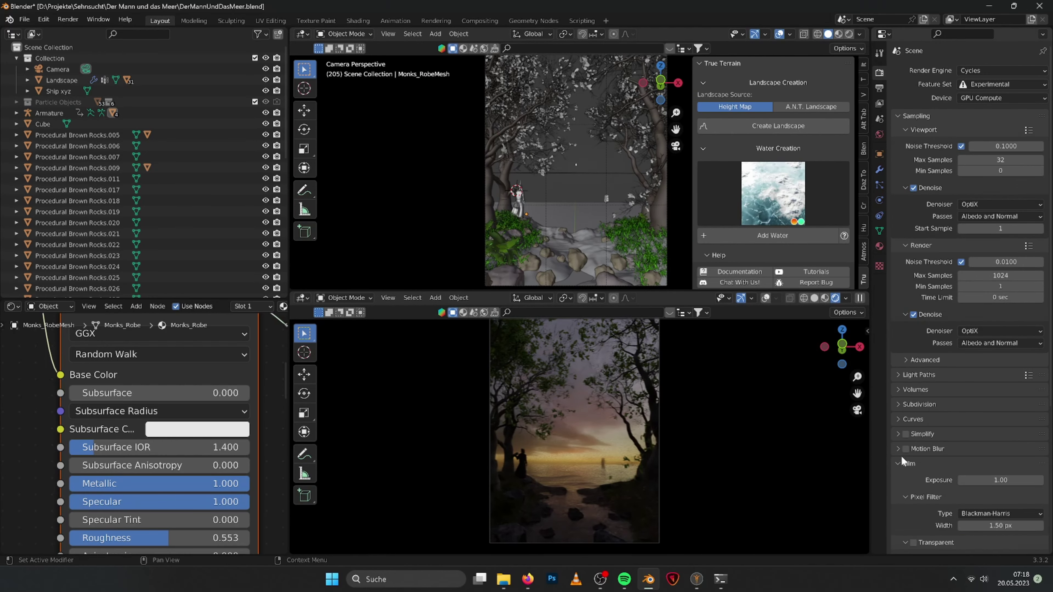
left_click(898, 375)
scroll(953, 374, "down", 3)
Set the film exposure to 2.00 and enlarge the rendered preview viewport.
double_click(1001, 425)
type("10")
key("Return")
type("2")
key("Return")
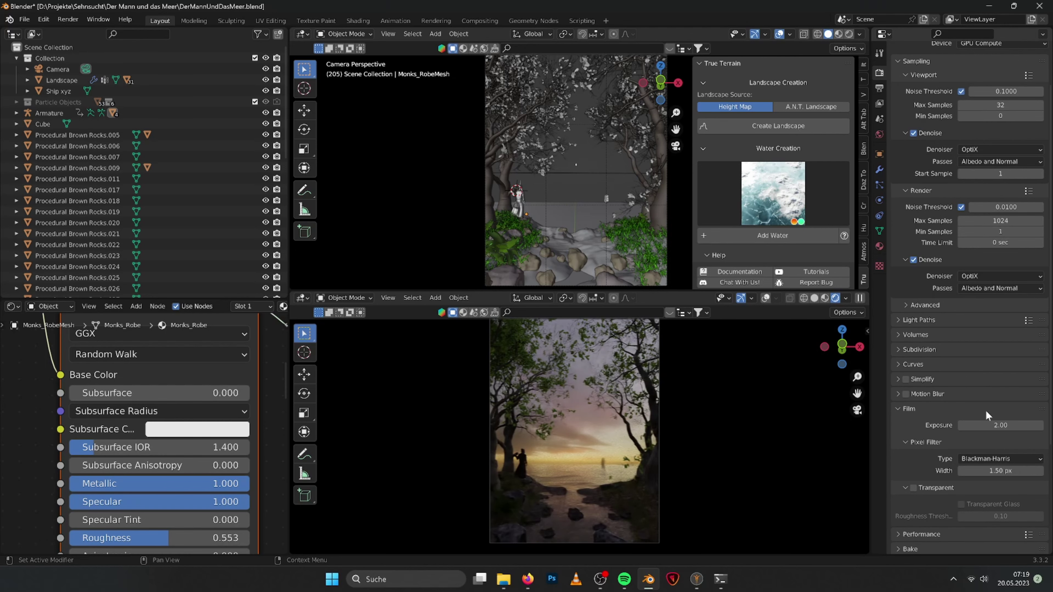
scroll(568, 399, "up", 2)
scroll(560, 440, "up", 3)
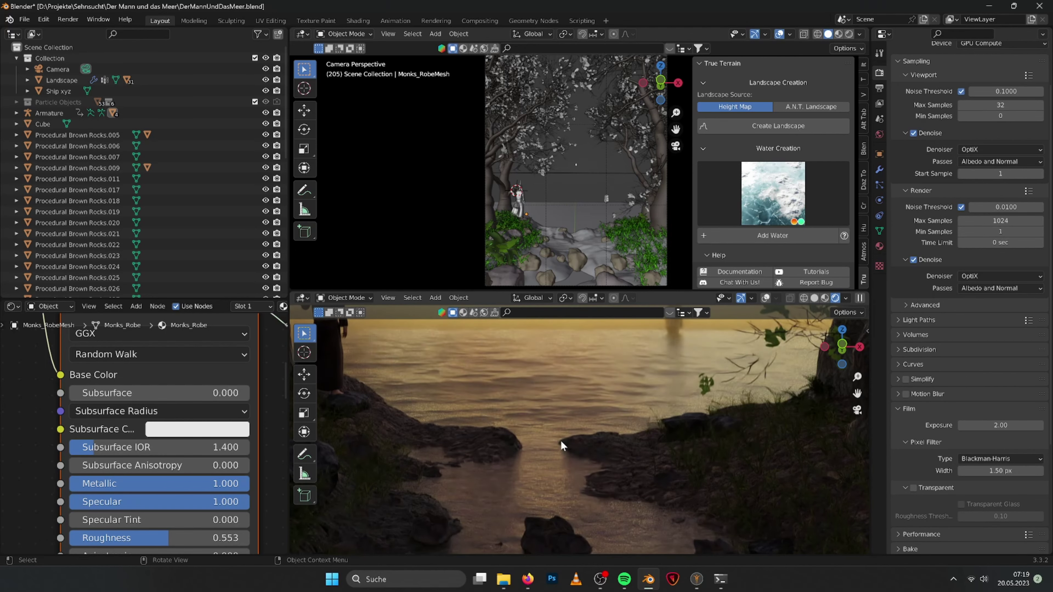
scroll(560, 440, "down", 3)
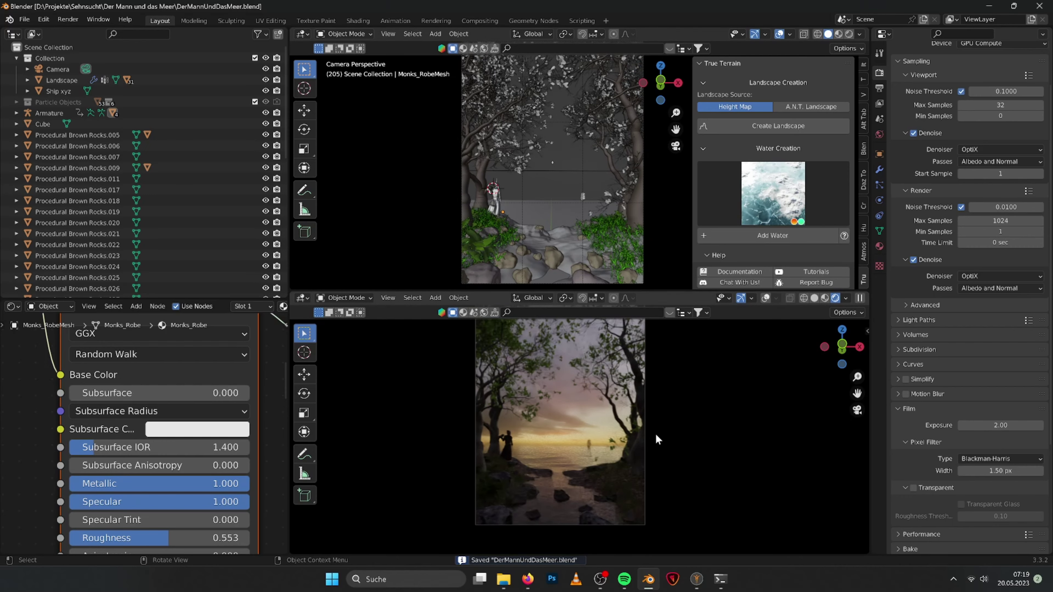
left_click_drag(656, 292, 656, 235)
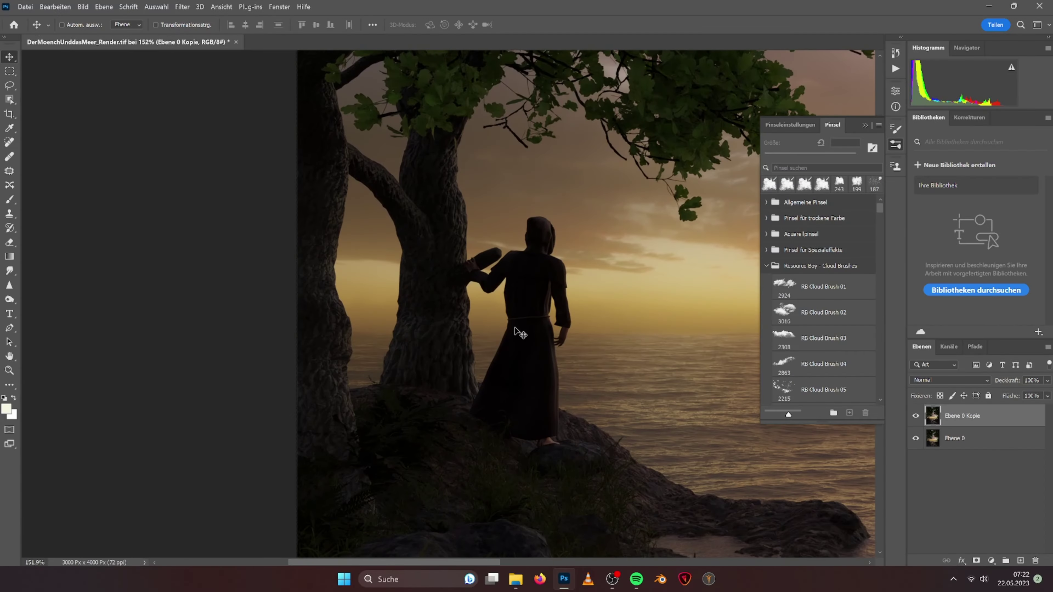
Push the monk's sleeve against the tree in Verflüssigen with a smaller brush, compare, and apply.
left_click(202, 101)
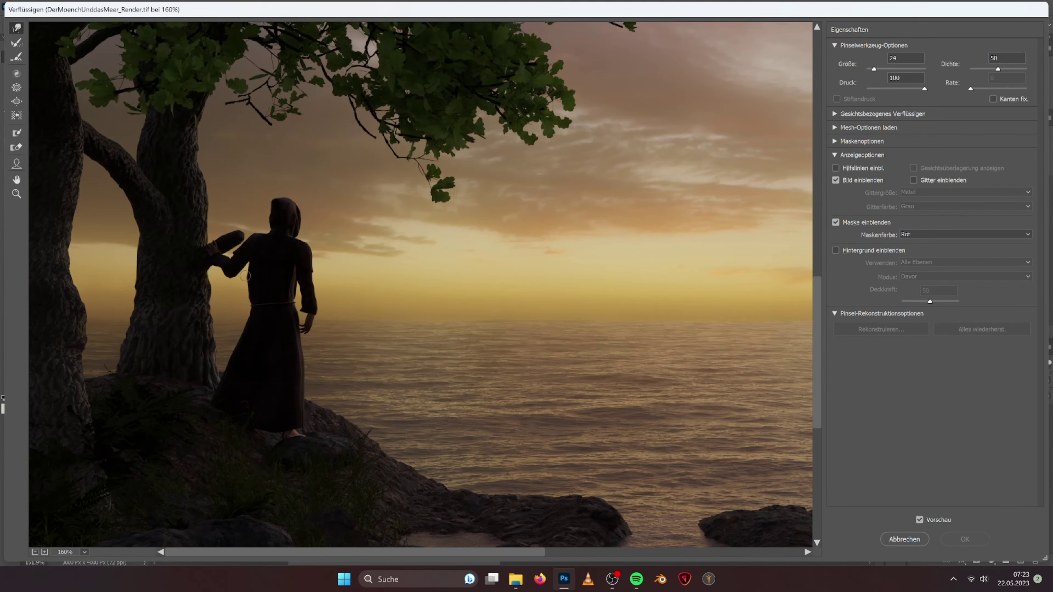
left_click_drag(880, 69, 879, 69)
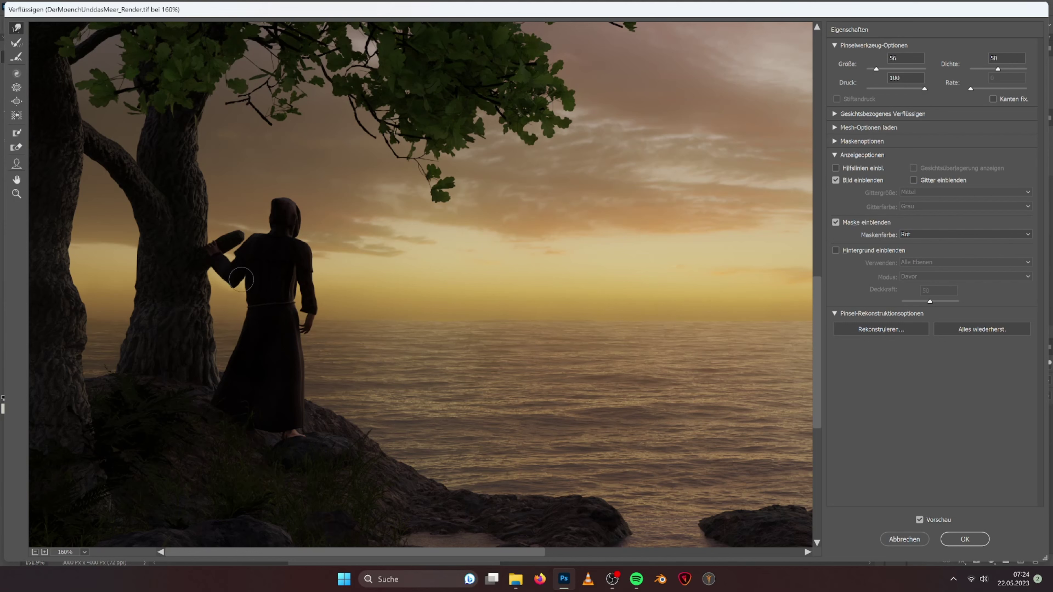
left_click_drag(244, 277, 306, 292)
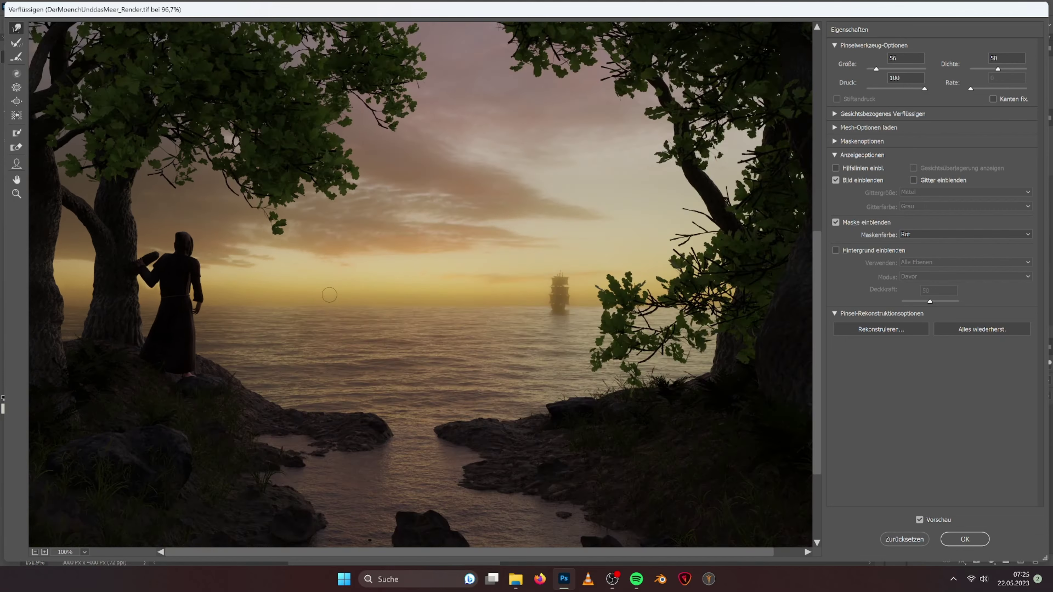
key("alt+v")
scroll(778, 485, "left", 5, "ctrl")
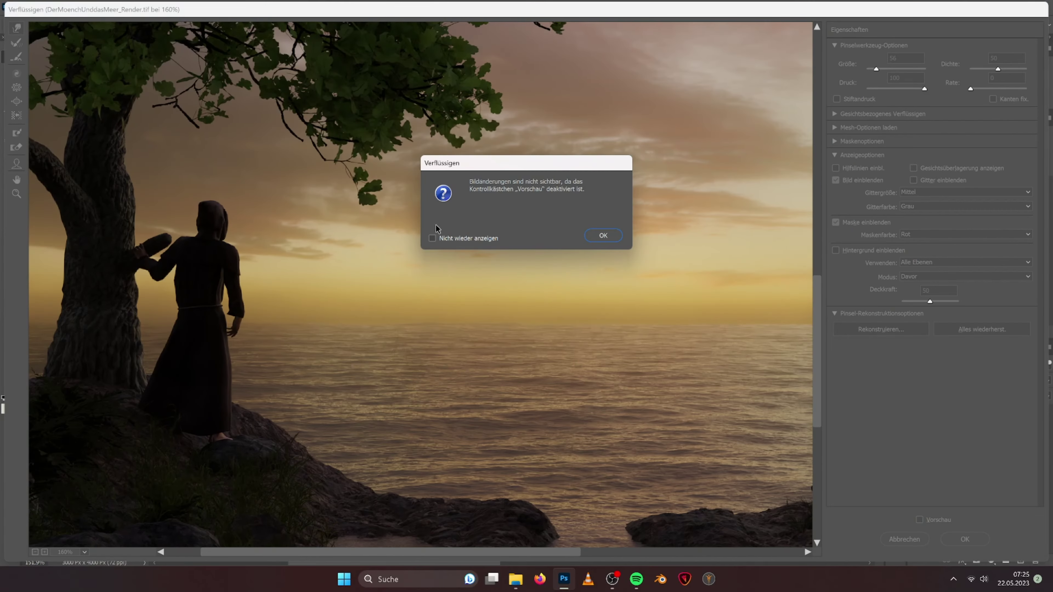
left_click(603, 235)
key("ctrl+0")
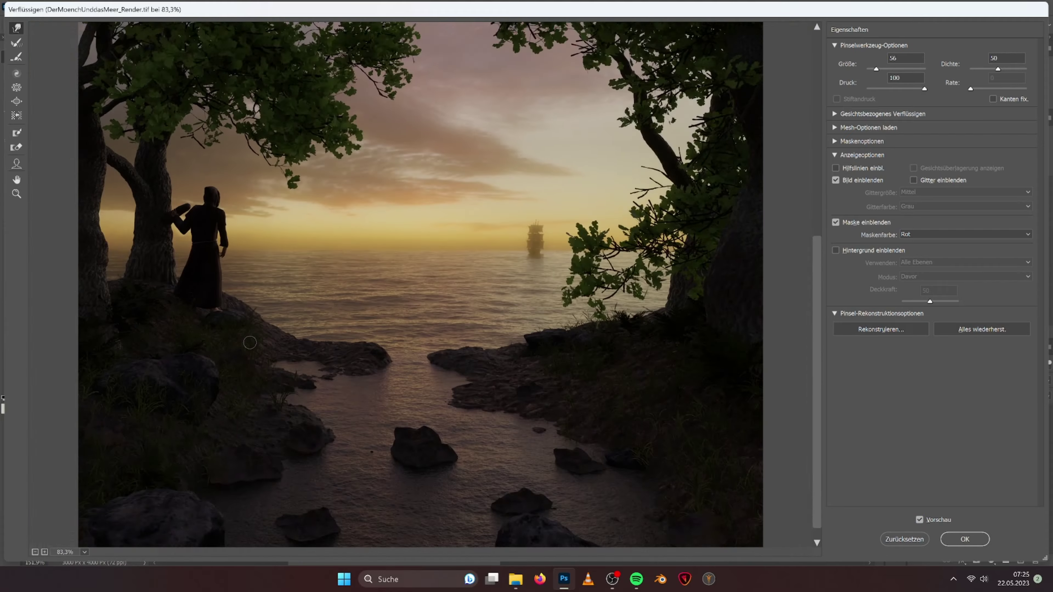
left_click(964, 539)
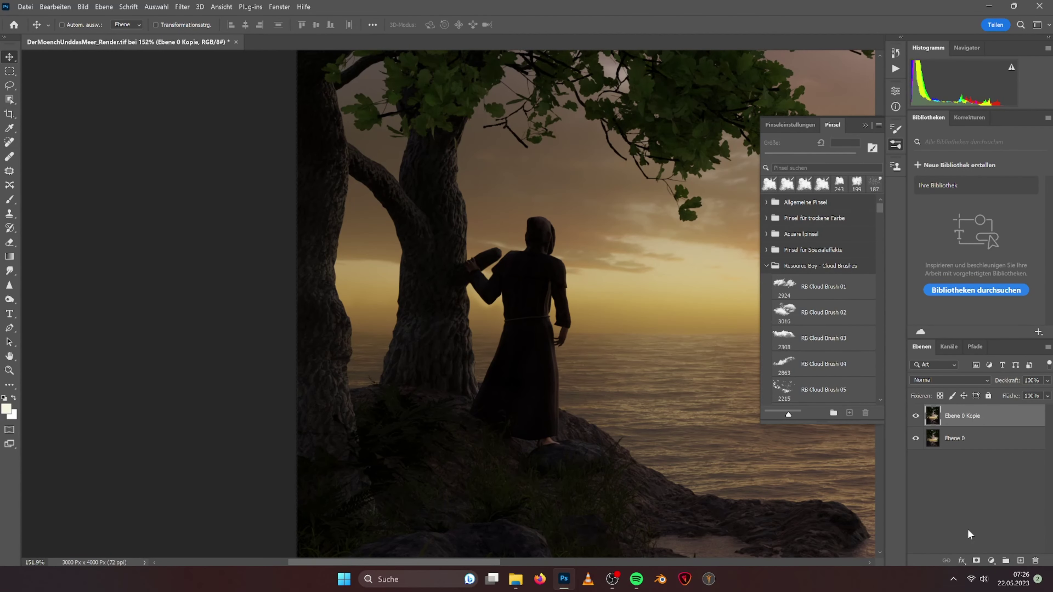
Add a black Solid Color fill layer and set a white, full-opacity brush for its mask.
left_click_drag(659, 308, 253, 197)
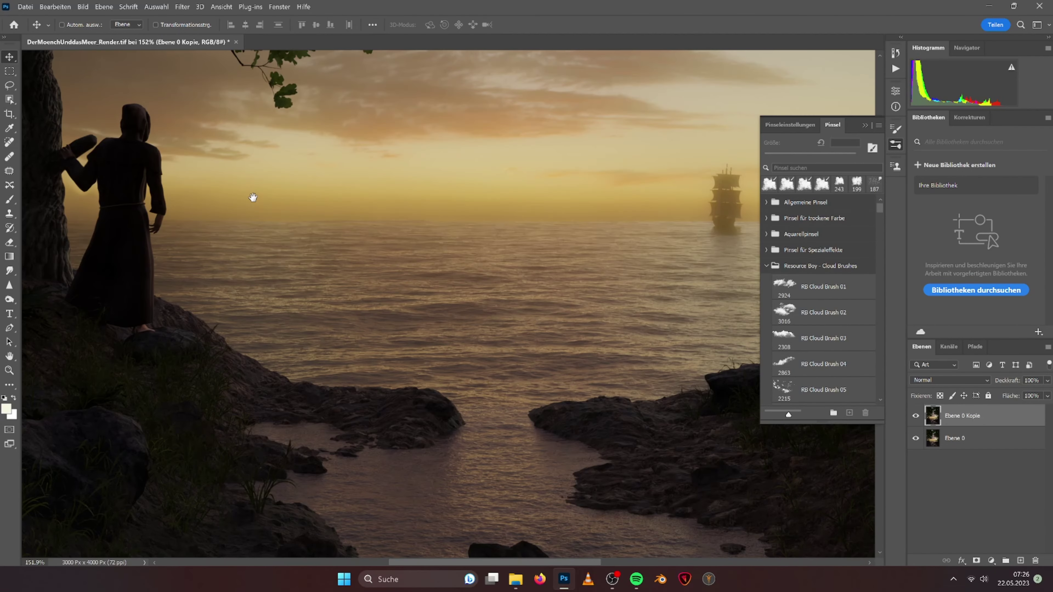
left_click(990, 563)
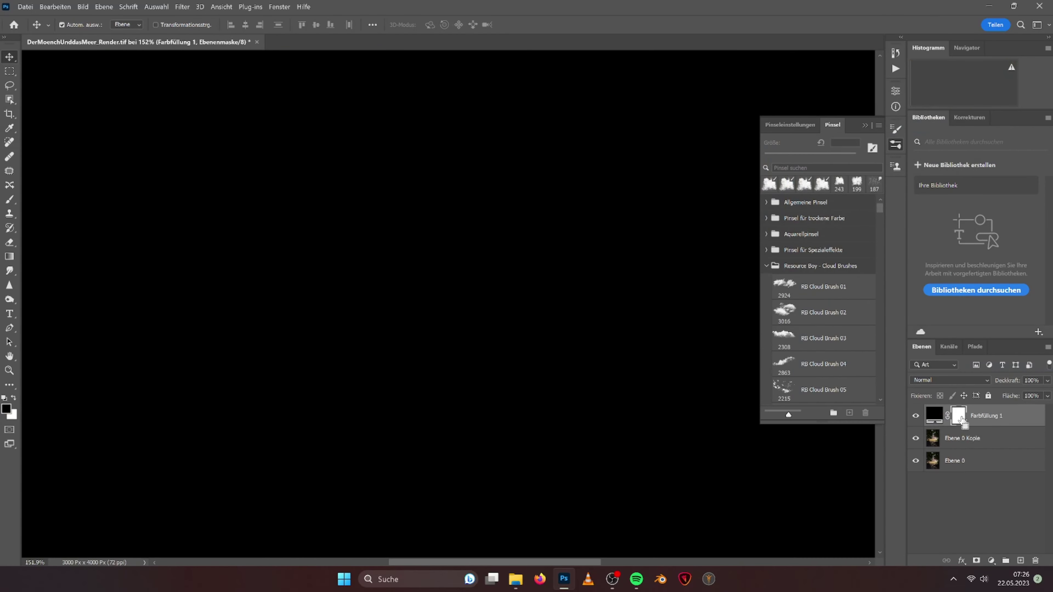
key("ctrl+i")
left_click(9, 200)
right_click(537, 526)
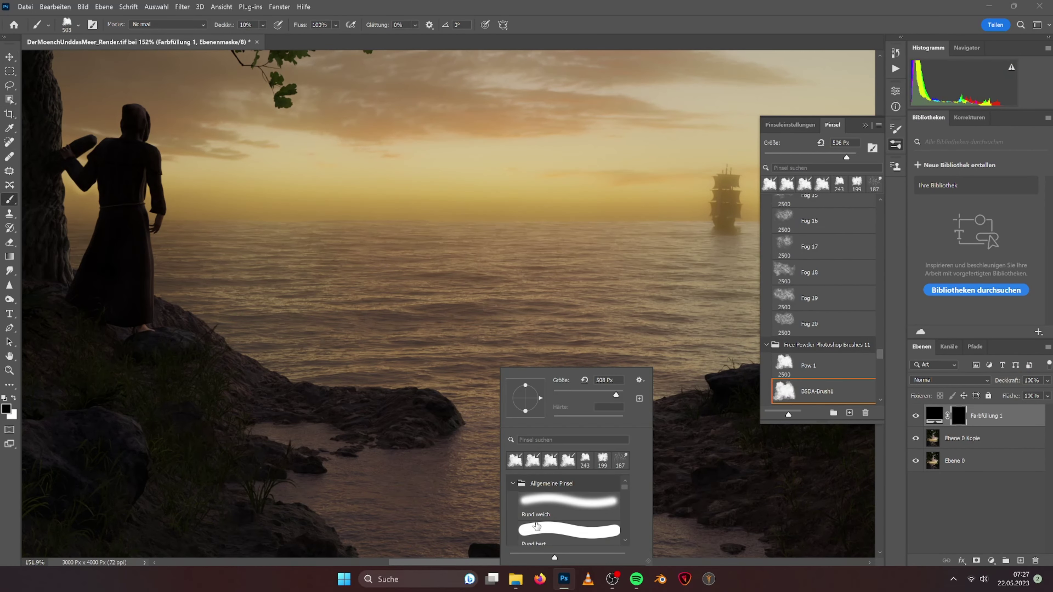
key("Return")
key("x")
key("0")
Paint the dark fill over the water inlet with brush hardness about 81%.
left_click_drag(460, 440, 521, 430)
right_click(522, 430)
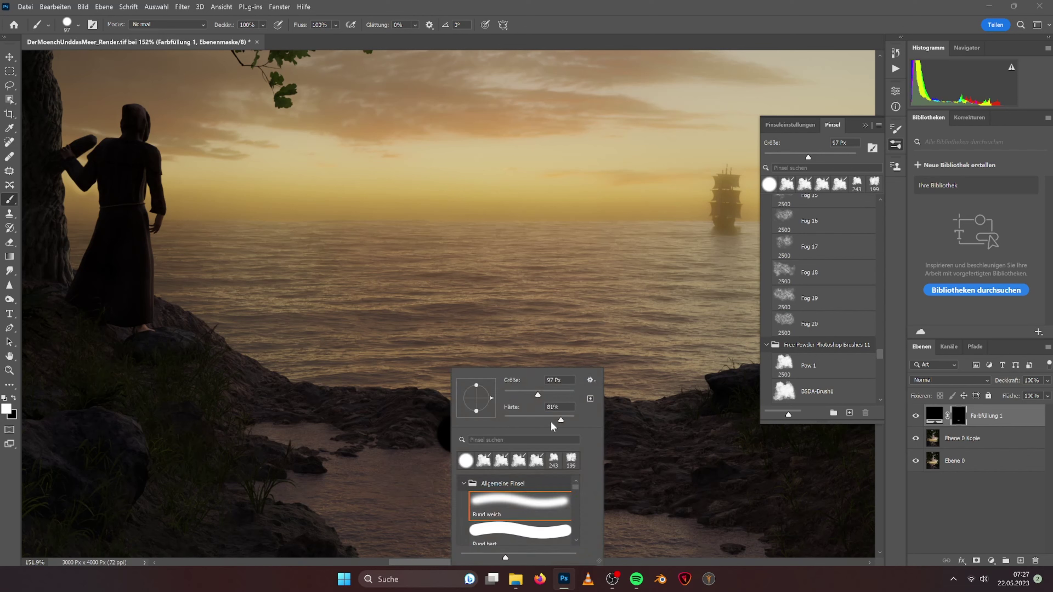
mouse_move(415, 448)
left_mouse_down()
mouse_move(542, 431)
mouse_move(533, 437)
left_mouse_up()
key("ctrl+z")
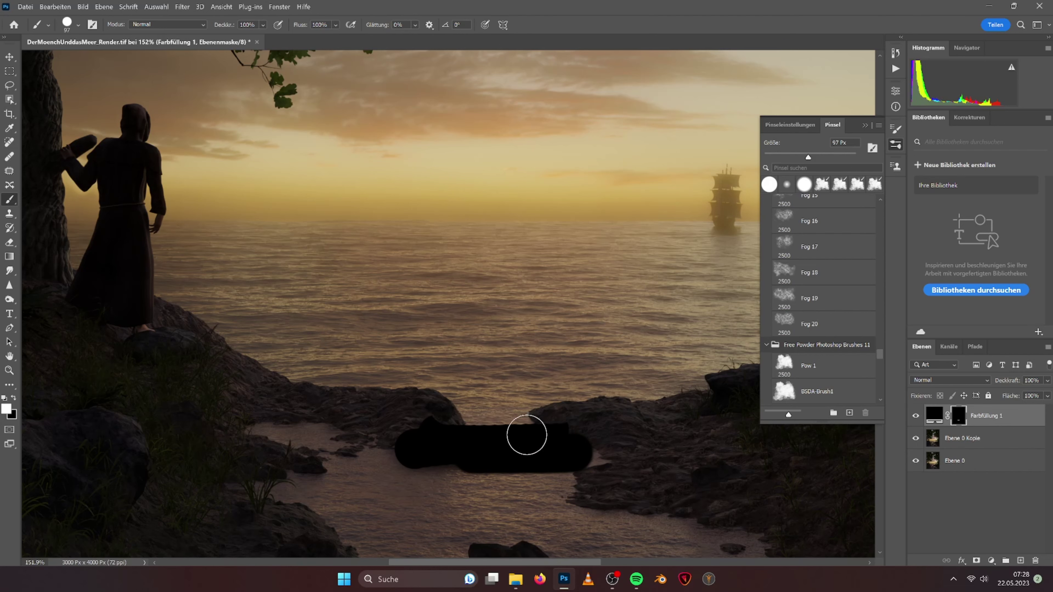
left_click_drag(537, 426, 442, 428)
key("x")
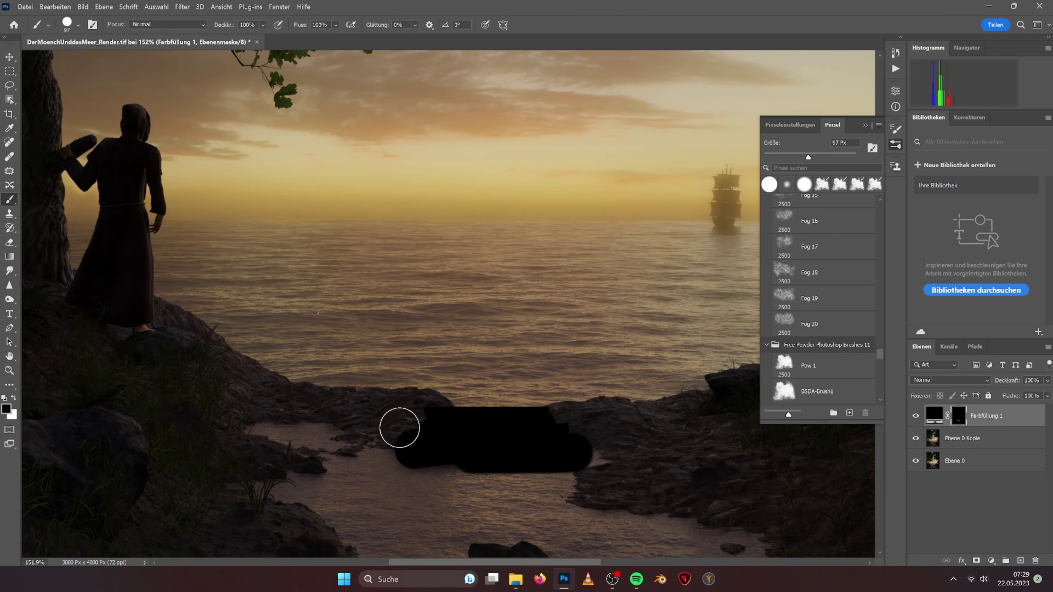
With a smaller brush, paint the dark fill along the rock edge and the tree trunk base.
scroll(327, 312, "down", 5, "alt")
scroll(327, 313, "up", 8, "alt")
right_click(414, 329)
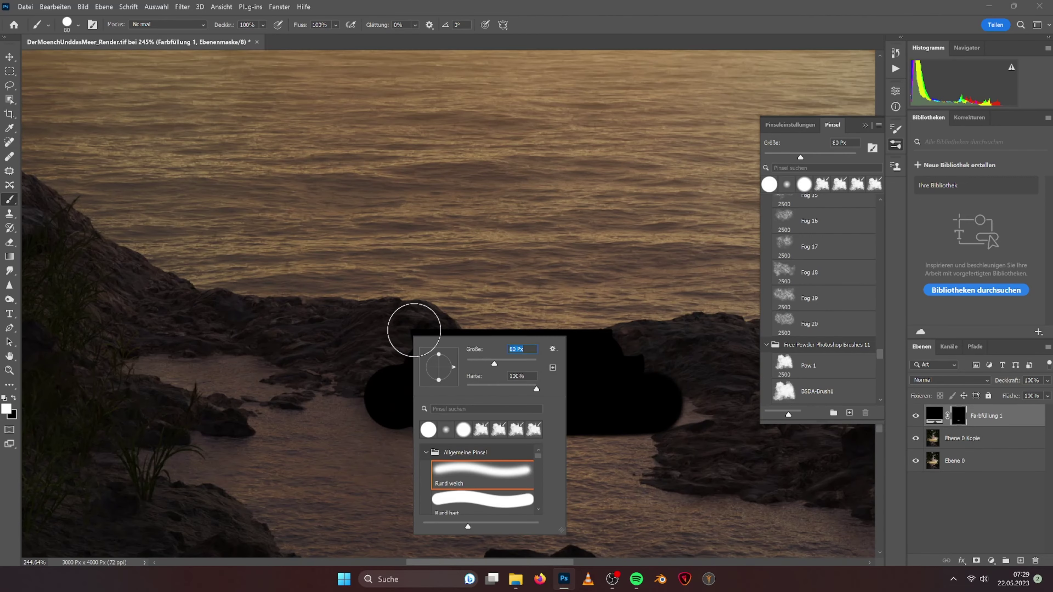
left_click(349, 353)
mouse_move(447, 340)
left_mouse_down()
mouse_move(413, 315)
mouse_move(122, 260)
mouse_move(343, 325)
mouse_move(321, 420)
mouse_move(293, 369)
mouse_move(338, 298)
left_mouse_up()
scroll(183, 367, "down", 2, "alt")
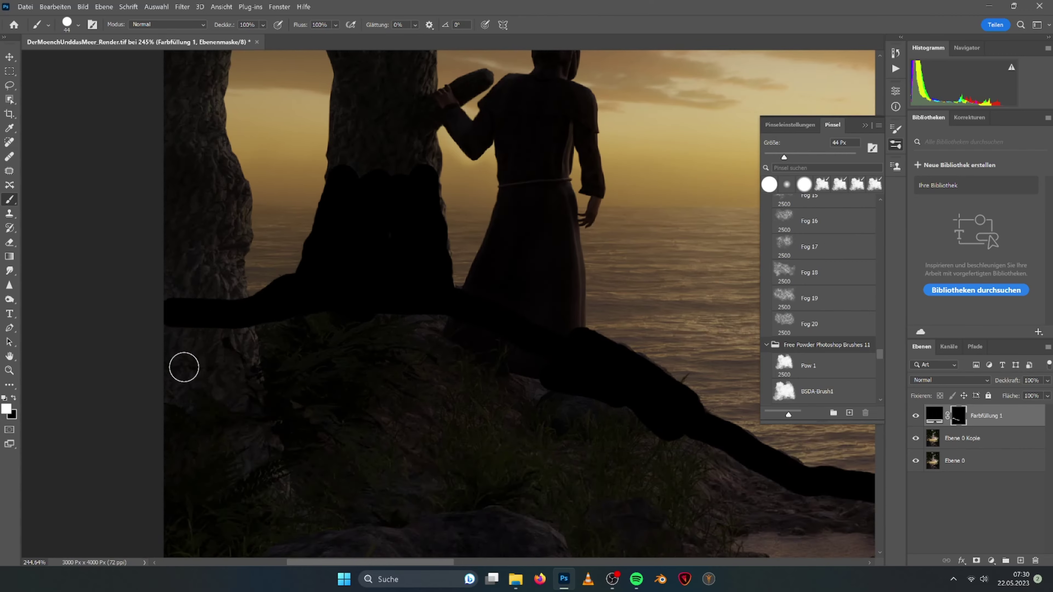
scroll(183, 366, "down", 2, "alt")
mouse_move(199, 328)
left_mouse_down()
mouse_move(185, 289)
mouse_move(192, 437)
left_mouse_up()
Extend the dark fill along the shoreline rocks and over the lower foreground.
scroll(508, 414, "right", 5, "ctrl")
mouse_move(448, 394)
left_mouse_down()
mouse_move(536, 390)
mouse_move(646, 361)
left_mouse_up()
scroll(504, 357, "right", 3, "ctrl")
scroll(505, 357, "down", 2, "alt")
scroll(615, 365, "down", 1, "alt")
key("bracketright")
key("bracketright")
key("bracketright")
mouse_move(442, 405)
left_mouse_down()
mouse_move(665, 416)
mouse_move(272, 369)
mouse_move(488, 453)
left_mouse_up()
scroll(489, 453, "down", 3)
right_click(551, 344)
left_click_drag(497, 415, 166, 352)
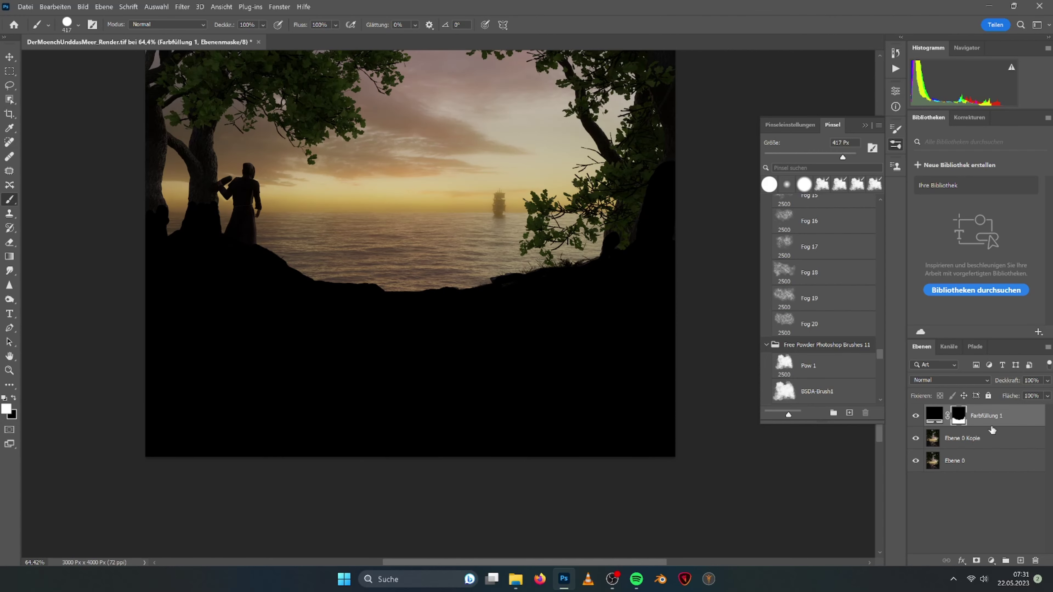
Set the fill layer to Multiplizieren at about 45% opacity, duplicate it, and hide the original.
left_click(949, 380)
left_click(926, 332)
left_click_drag(1046, 380, 1020, 390)
key("ctrl+j")
left_click(915, 438)
Switch to a soft round brush at 1811 px with 46% opacity.
key("x")
right_click(477, 368)
double_click(499, 459)
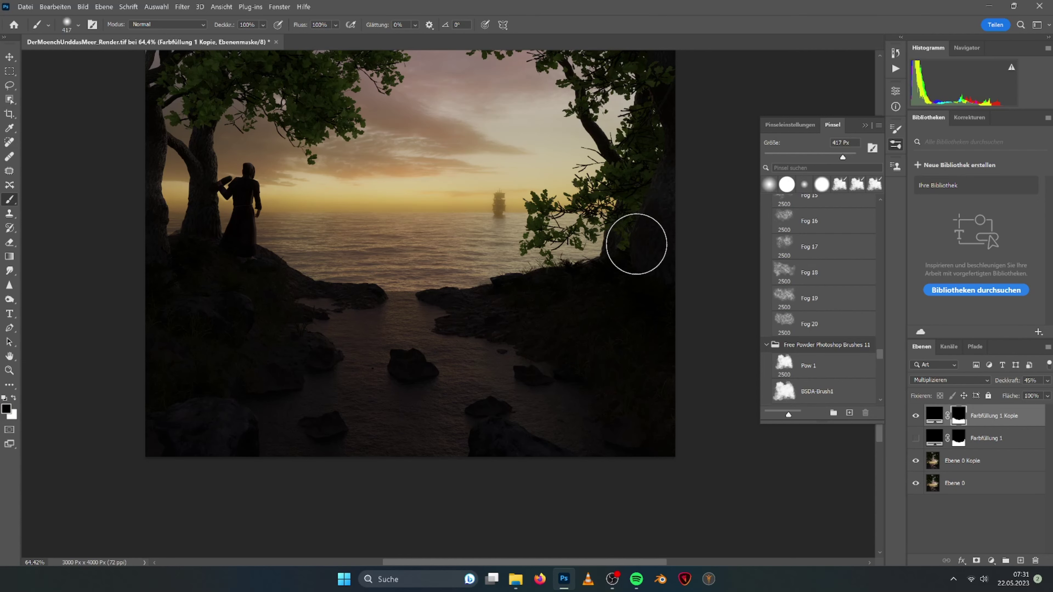
scroll(607, 409, "down", 2, "alt")
right_click(472, 369)
left_click_drag(518, 383, 587, 394)
key("Return")
key("4")
key("6")
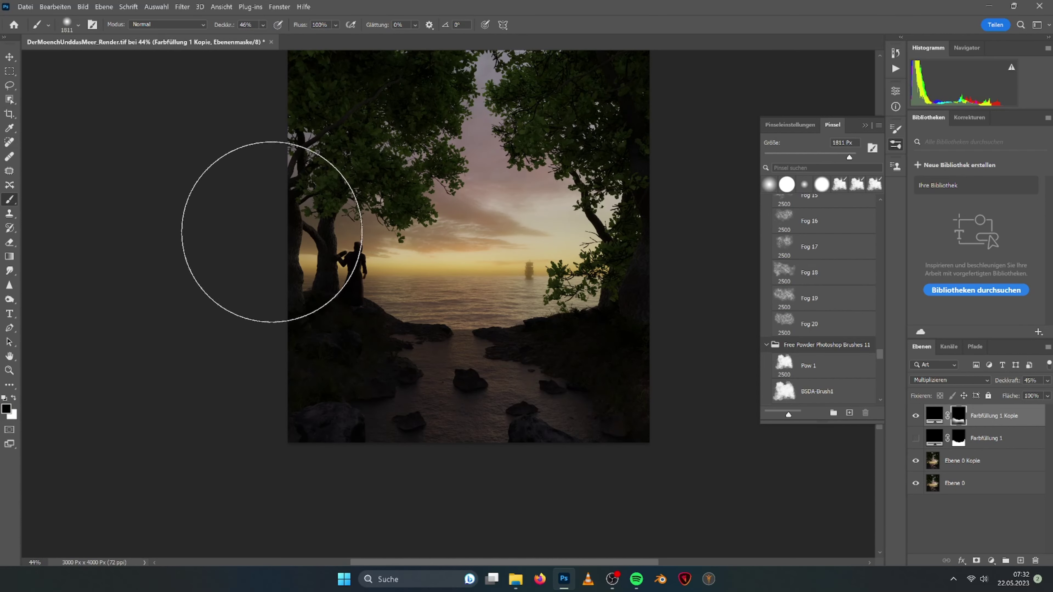
In Camera Raw Grundeinstellungen, set Tiefen +97, Schwarz −50, Lichter +7 and Weiß +43.
double_click(958, 417)
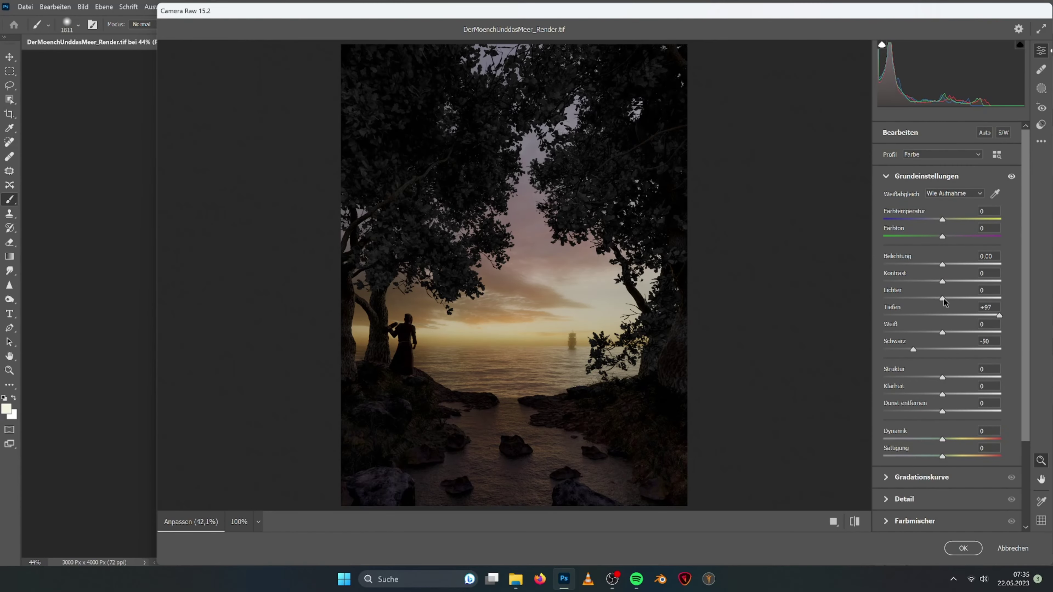
left_click_drag(943, 298, 970, 331)
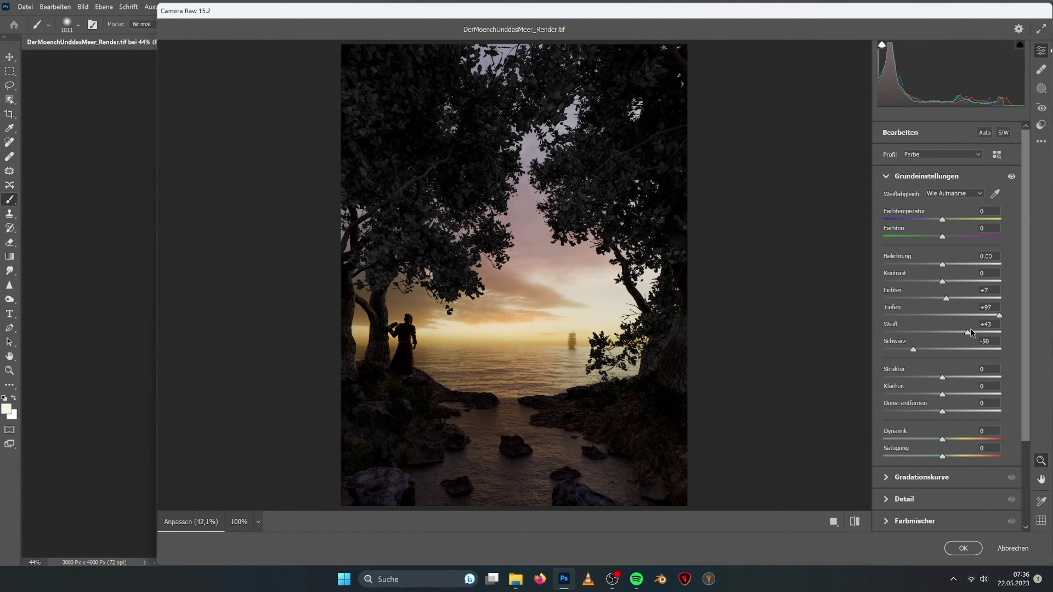
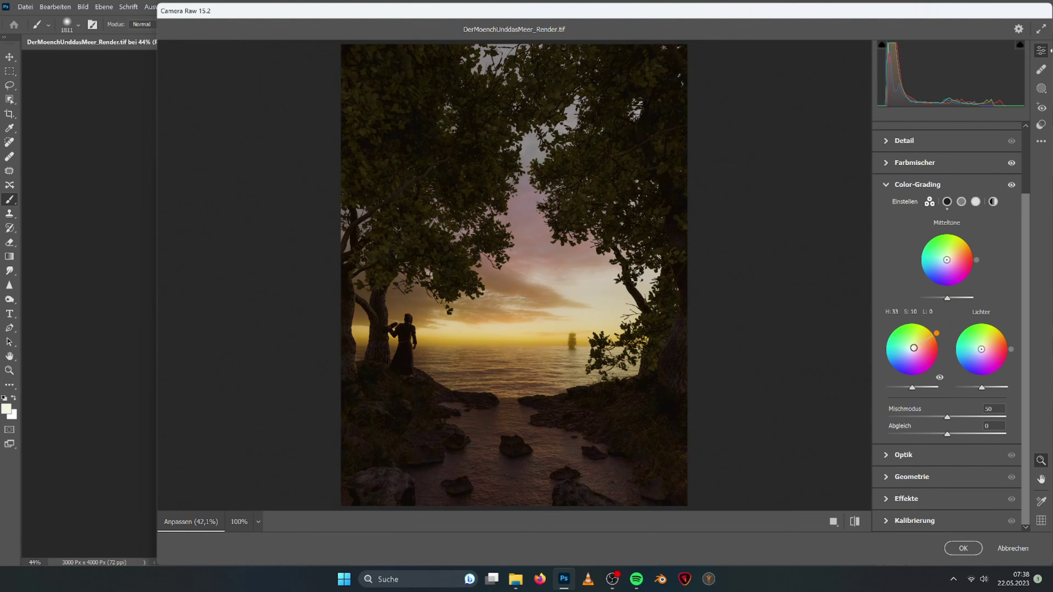
Darken and adjust the shadows, shift the global tint, and tint the highlights slightly yellow.
left_click_drag(911, 387, 906, 388)
left_click(993, 202)
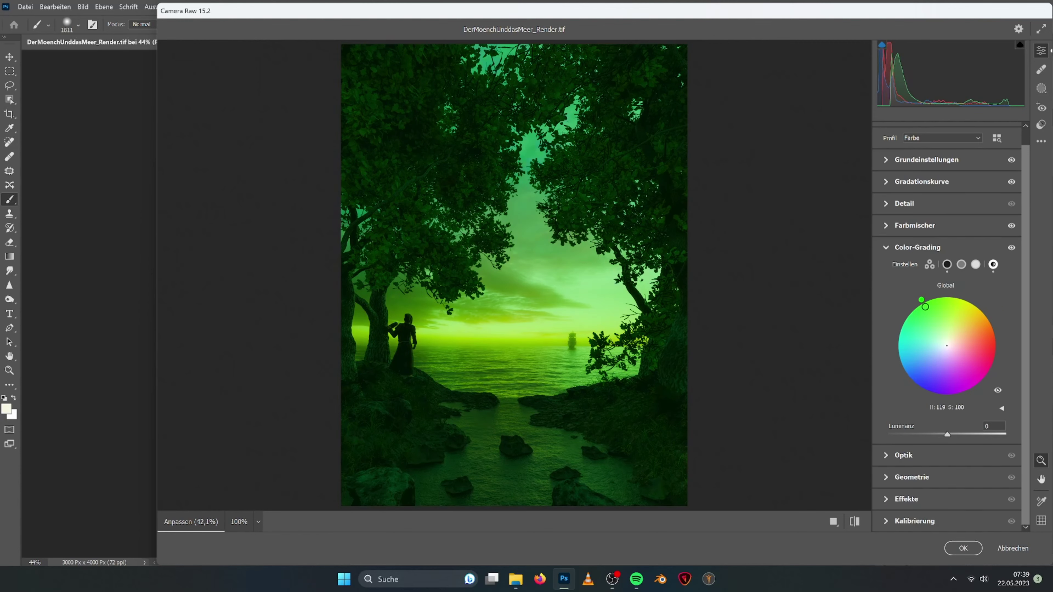
left_click_drag(946, 346, 949, 337)
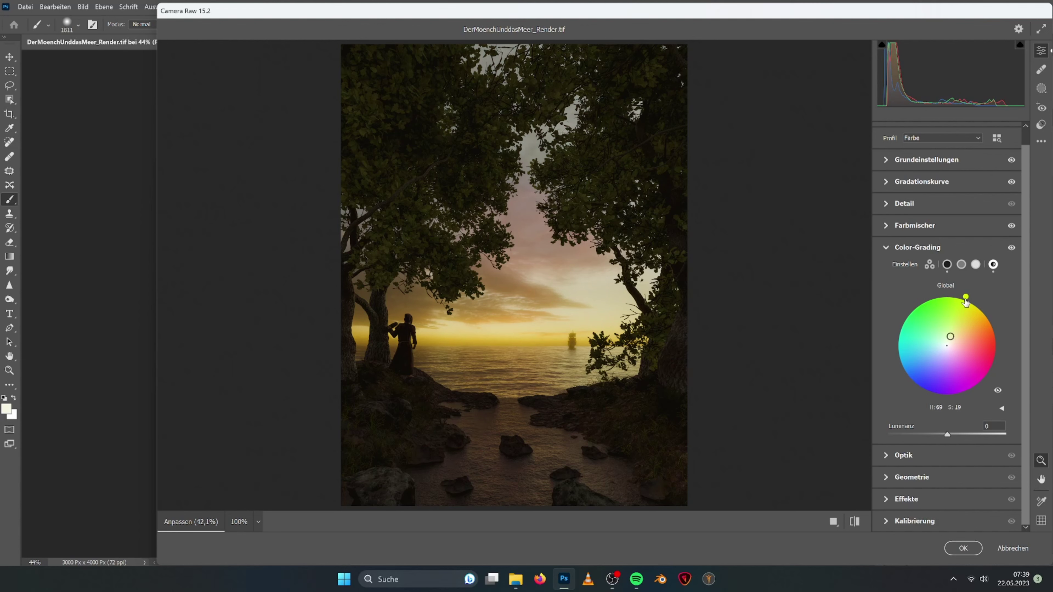
left_click(946, 265)
left_click_drag(933, 434, 959, 434)
left_click(975, 264)
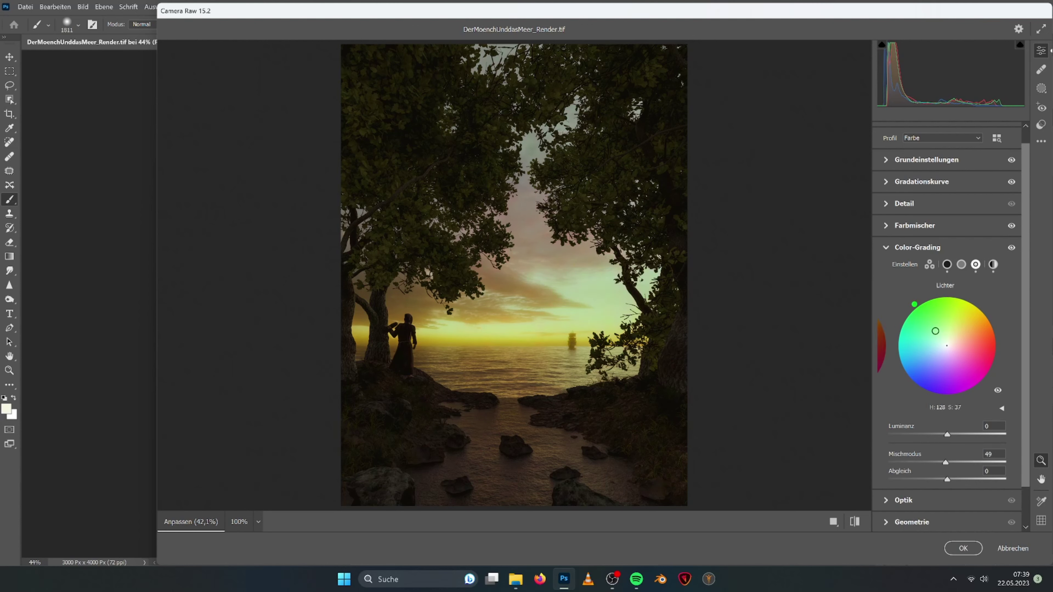
left_click_drag(949, 343, 950, 342)
Add grain of 31, apply the Camera Raw filter, and compare before and after.
left_click(885, 247)
left_click(901, 332)
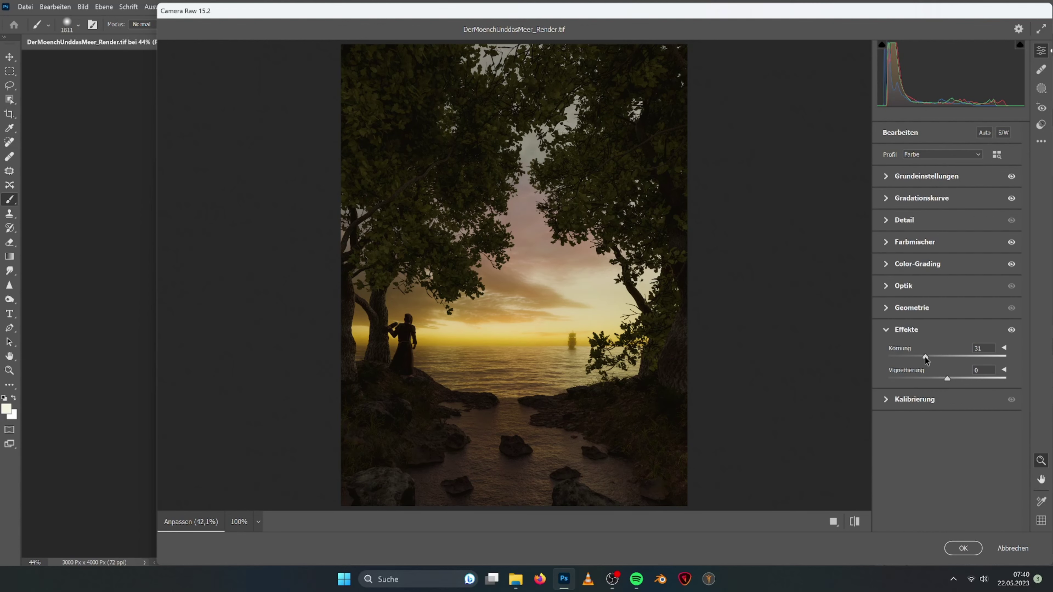
left_click(963, 548)
left_click(916, 419)
Reopen the Camera Raw smart filter and warm Temperature and Tint to +8.
key("ctrl+minus")
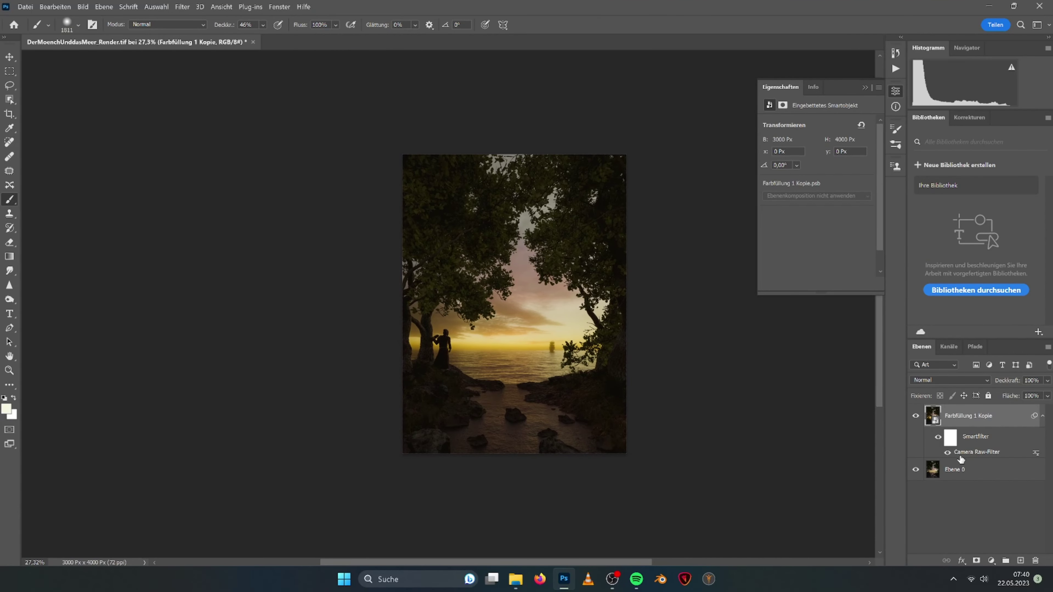
double_click(977, 452)
left_click_drag(942, 236, 950, 221)
key("Return")
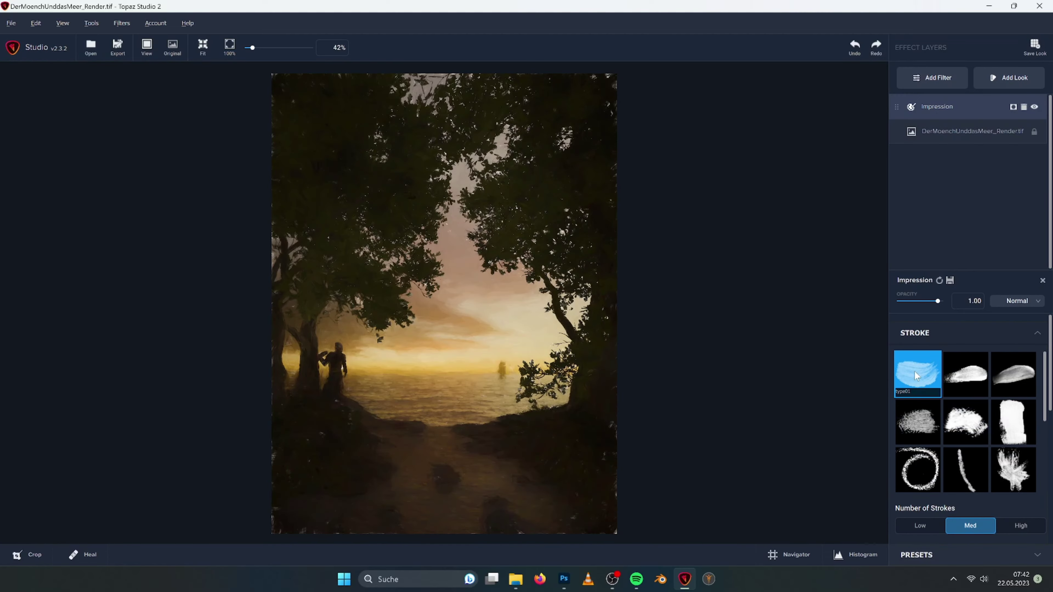
Lower the Impression opacity to 0.45, keeping Normal blending.
scroll(962, 417, "down", 5)
left_click_drag(938, 301, 925, 302)
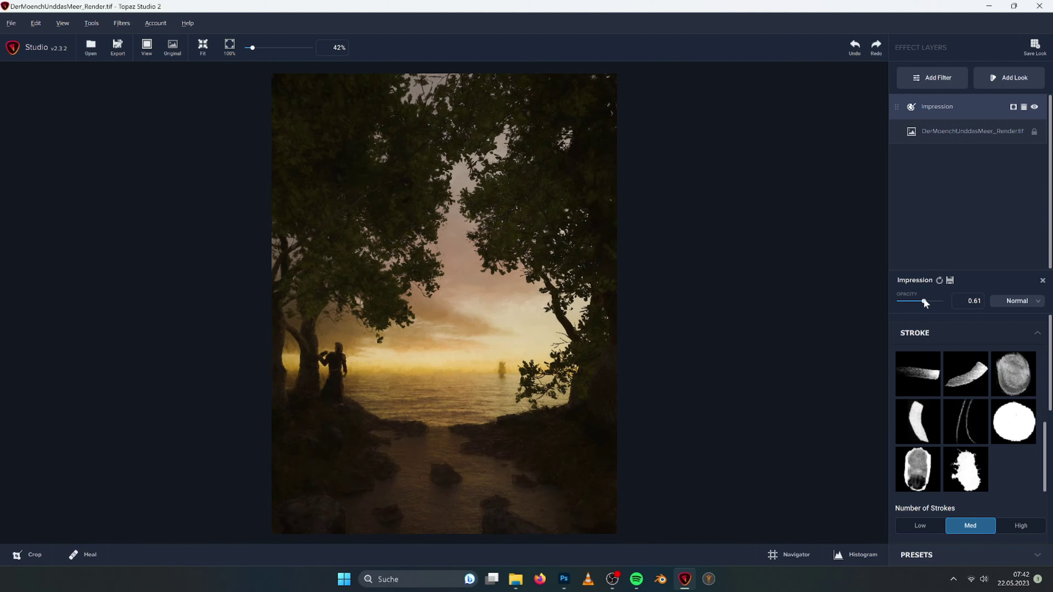
left_click(1016, 300)
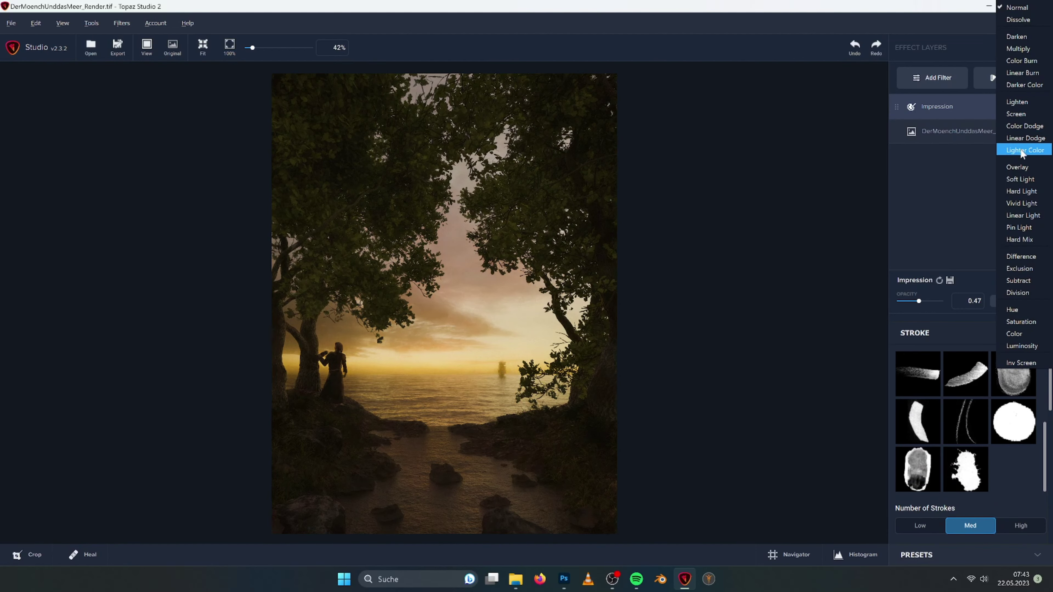
left_click(968, 326)
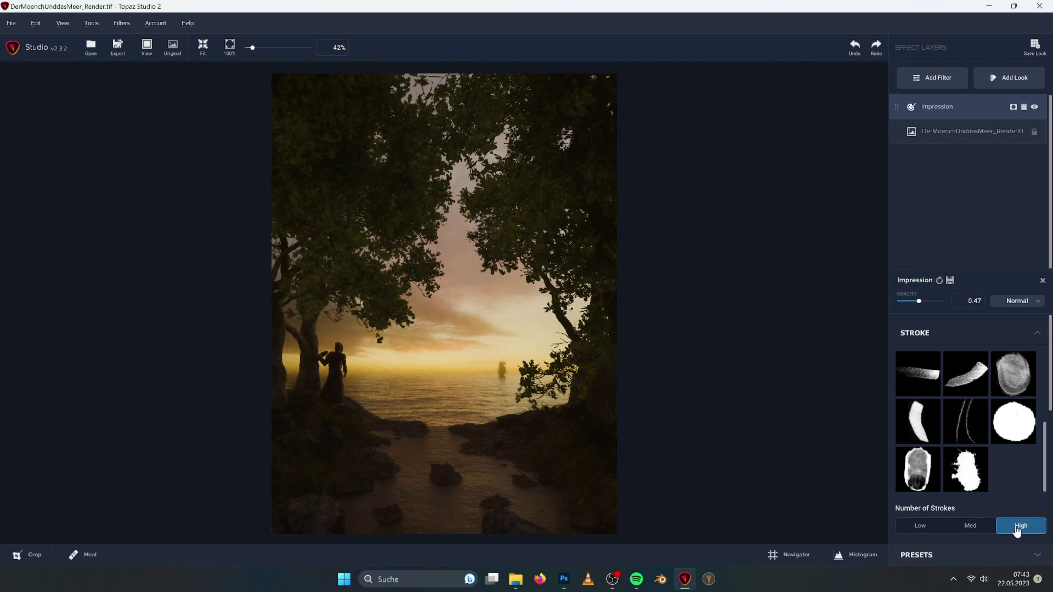
left_click_drag(921, 301, 918, 303)
Set the Impression Number of Strokes to Low.
scroll(960, 416, "up", 2)
scroll(960, 417, "up", 2)
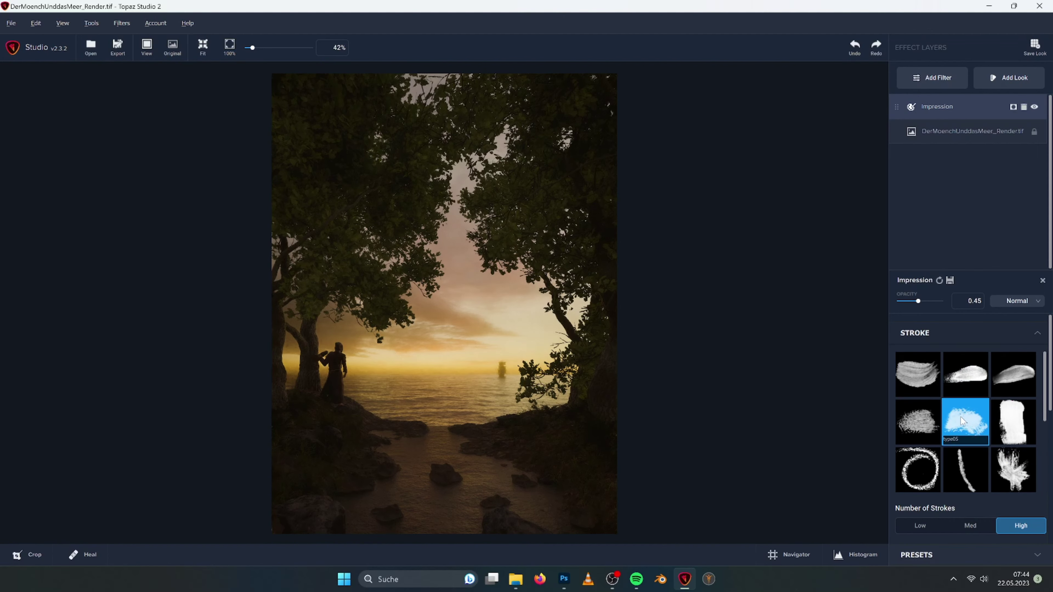
scroll(960, 416, "down", 3)
left_click(921, 526)
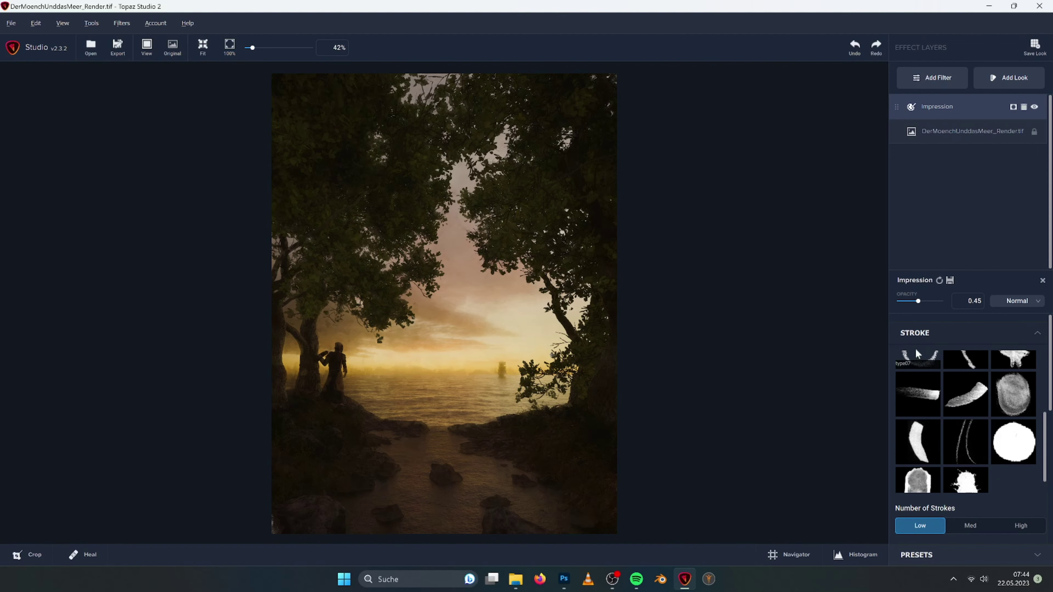